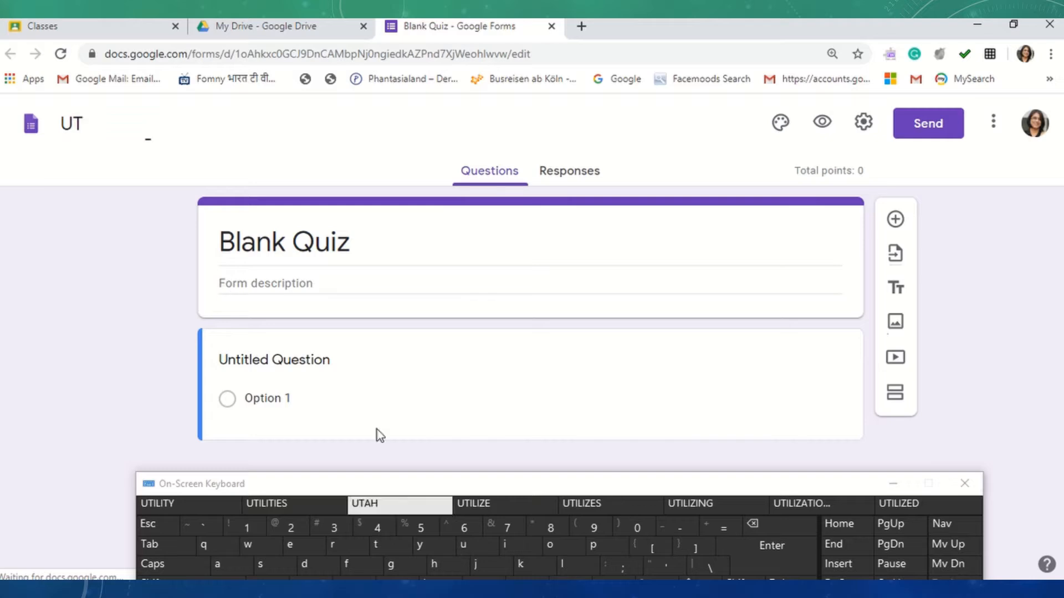
- Replace the quiz title with "AI-UT I 10-Class"
{"action": "left_click", "coordinate": [228, 241]}
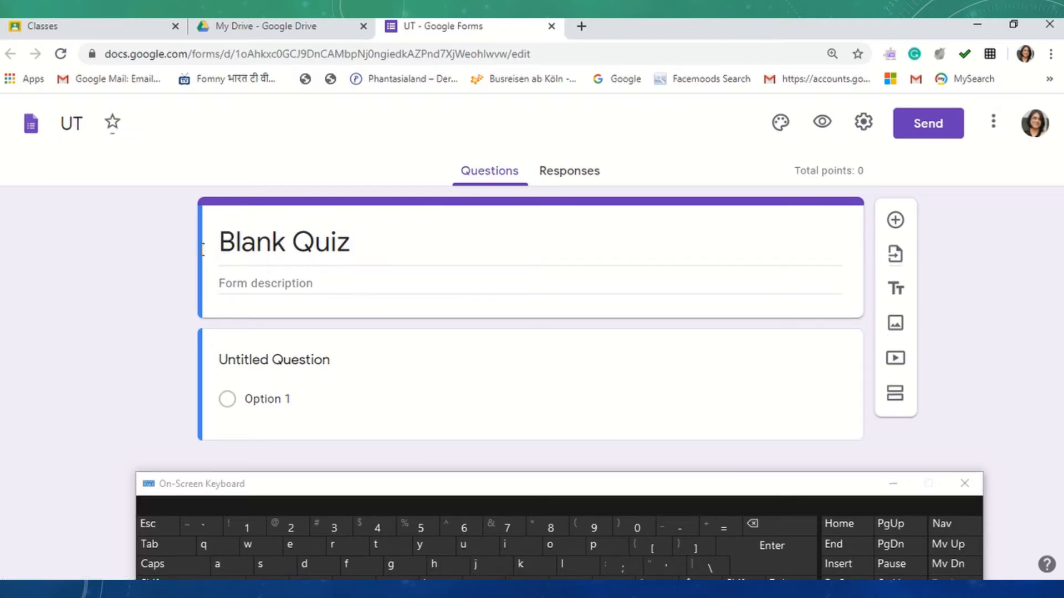
{"action": "left_click", "coordinate": [271, 228]}
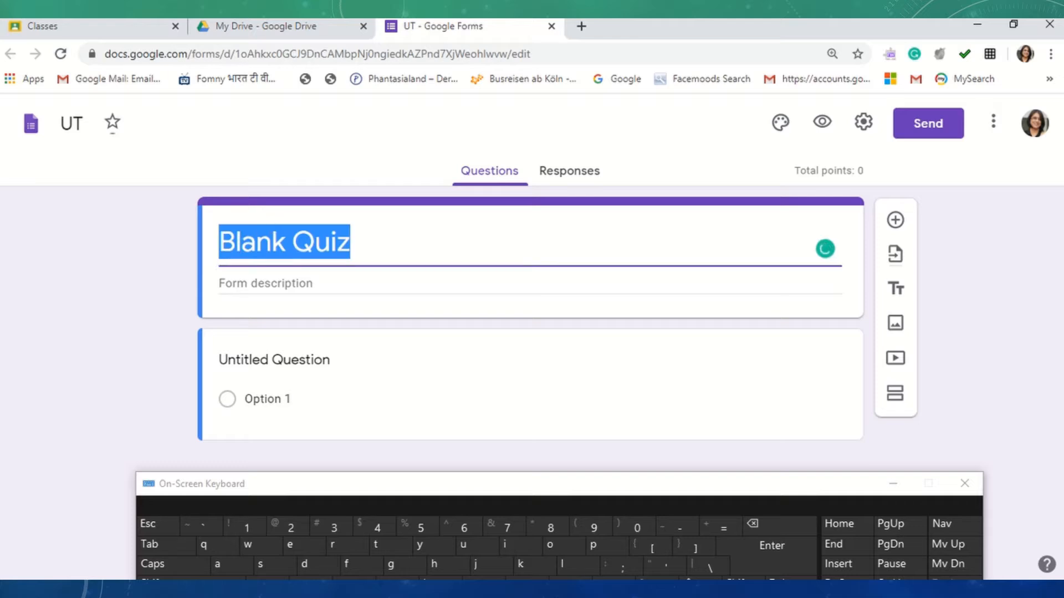
{"action": "left_click", "coordinate": [217, 563]}
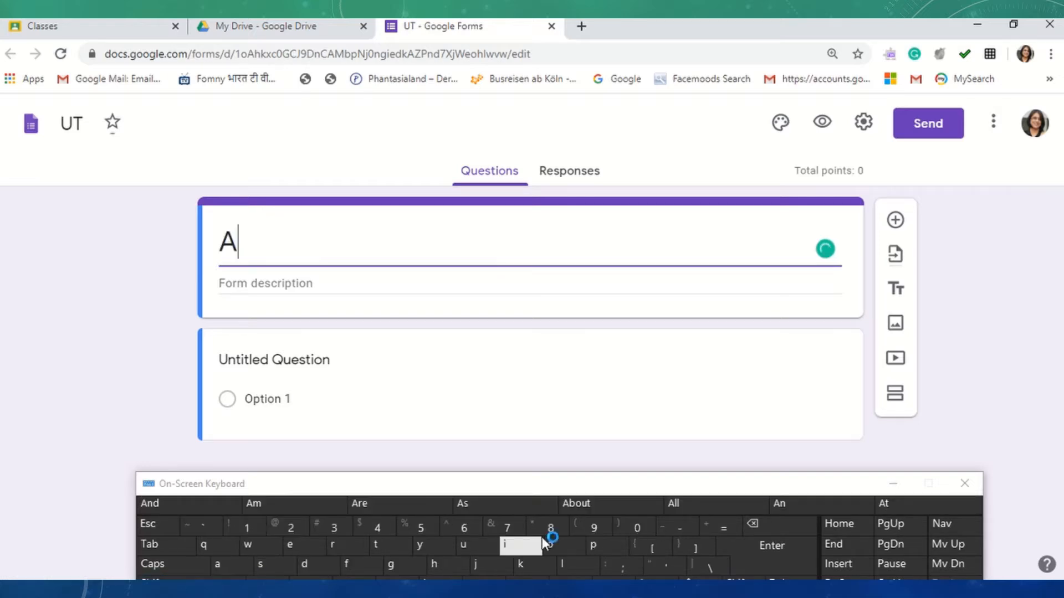
{"action": "key", "text": "shift"}
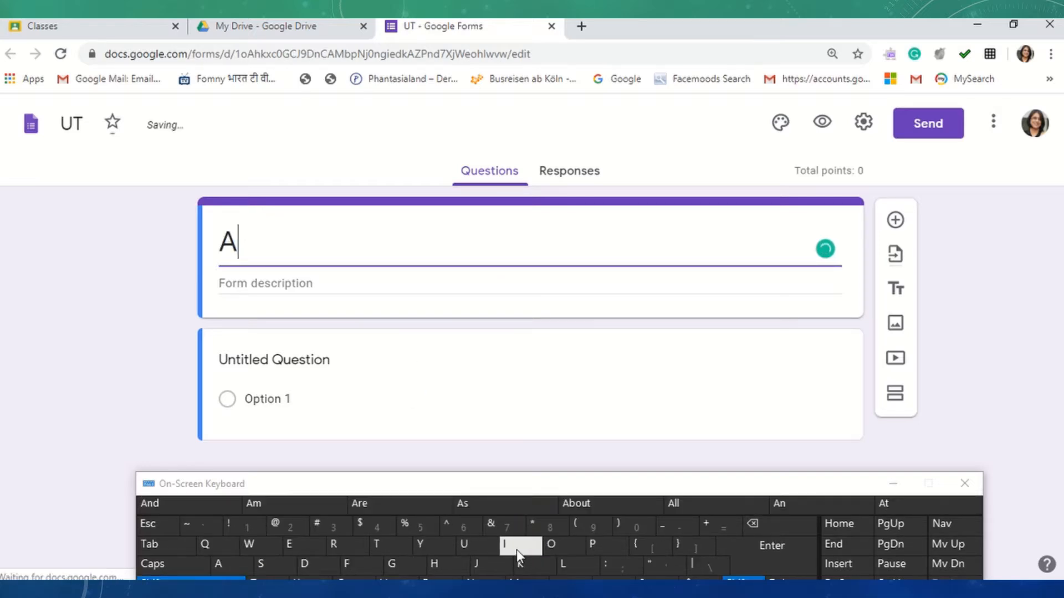
{"action": "left_click", "coordinate": [516, 550]}
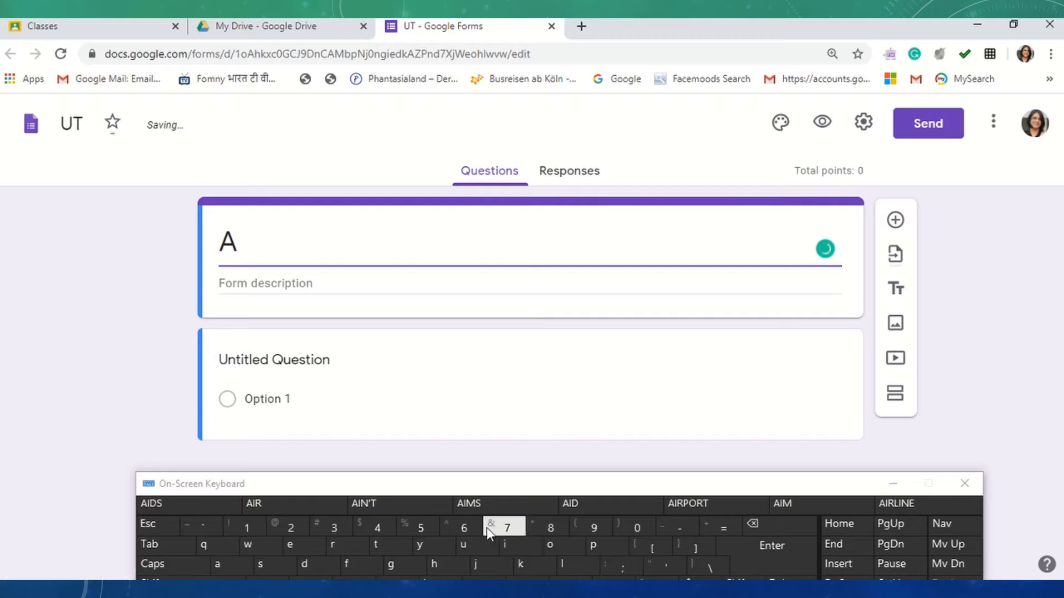
{"action": "left_click", "coordinate": [674, 527]}
{"action": "key", "text": "shift"}
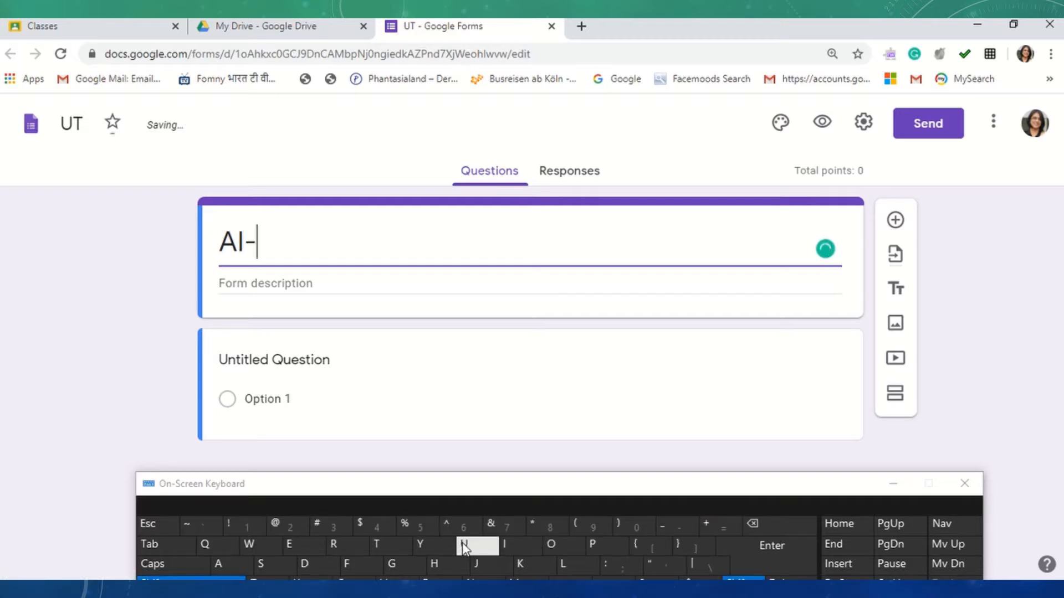
{"action": "left_click", "coordinate": [462, 543]}
{"action": "left_click", "coordinate": [393, 540]}
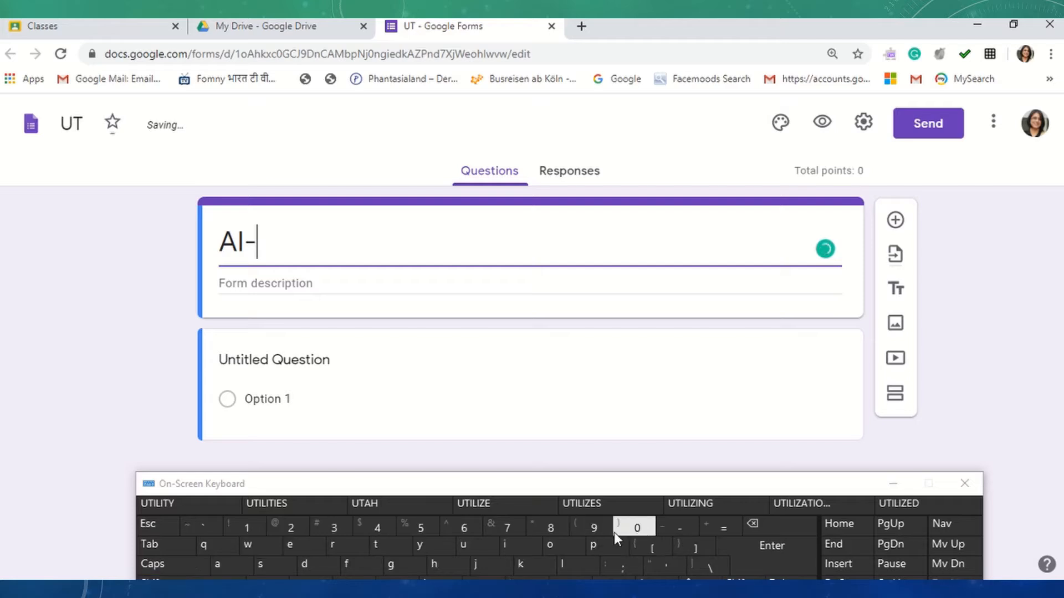
{"action": "left_click", "coordinate": [507, 551]}
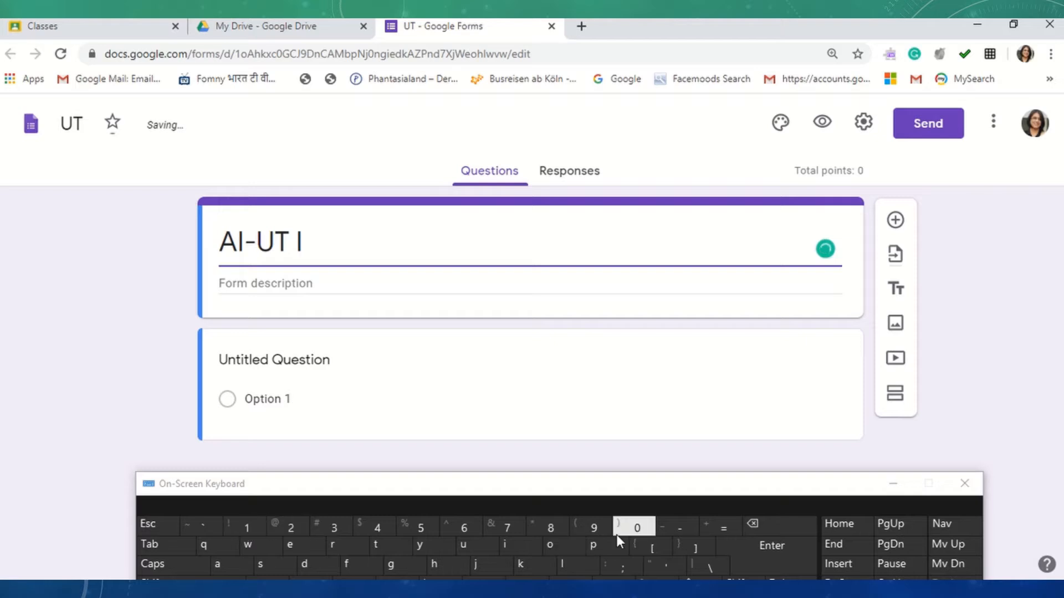
{"action": "type", "text": "1"}
{"action": "left_click", "coordinate": [630, 531]}
{"action": "type", "text": "-"}
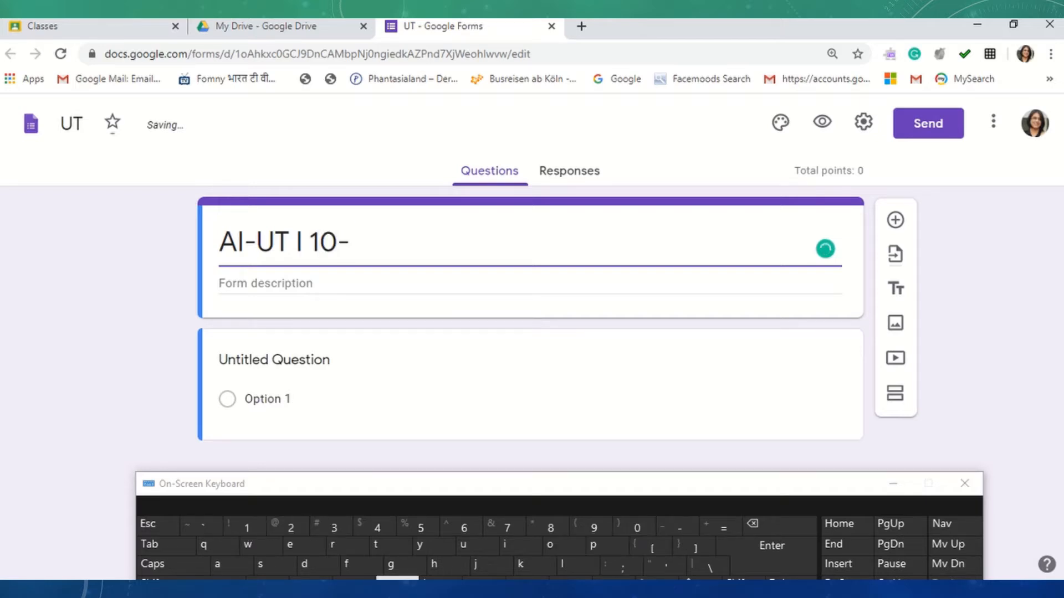
{"action": "type", "text": "C"}
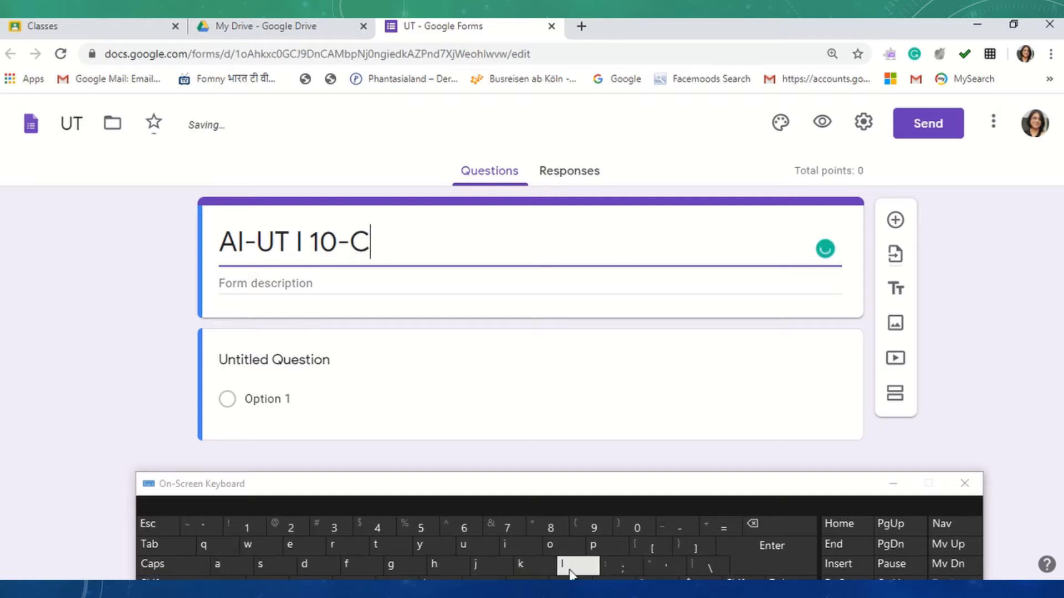
{"action": "left_click", "coordinate": [567, 567]}
{"action": "left_click", "coordinate": [219, 566]}
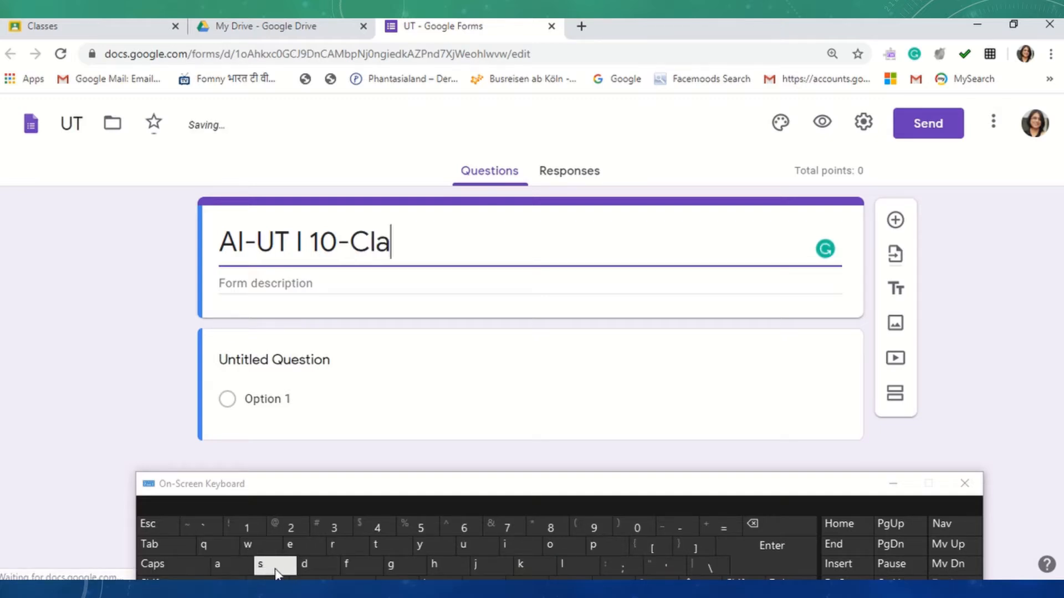
{"action": "double_click", "coordinate": [276, 565]}
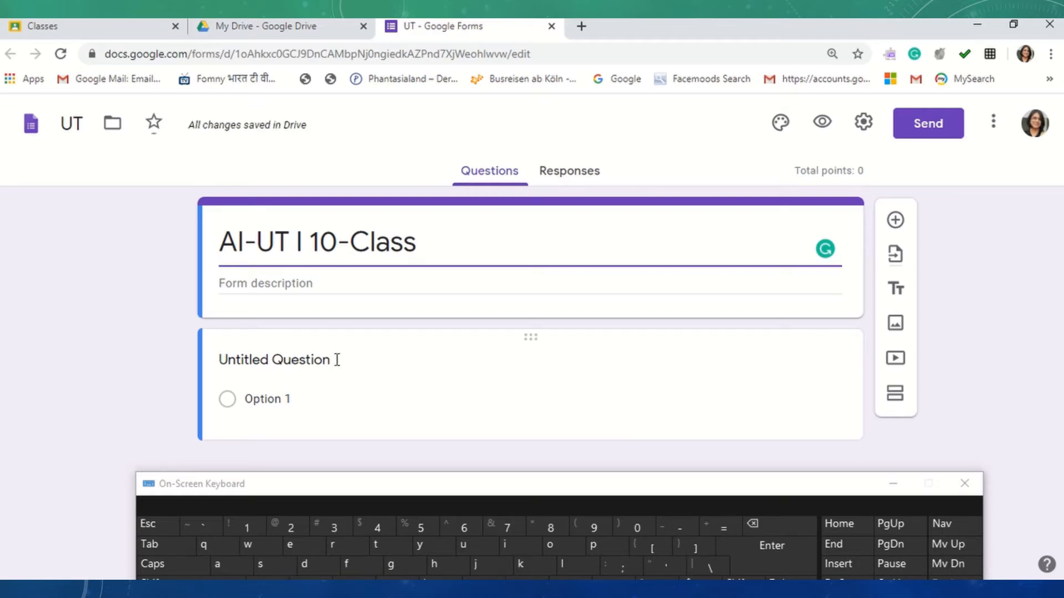
- Replace the untitled question's text with "Name" as a short answer question
{"action": "left_click", "coordinate": [232, 360]}
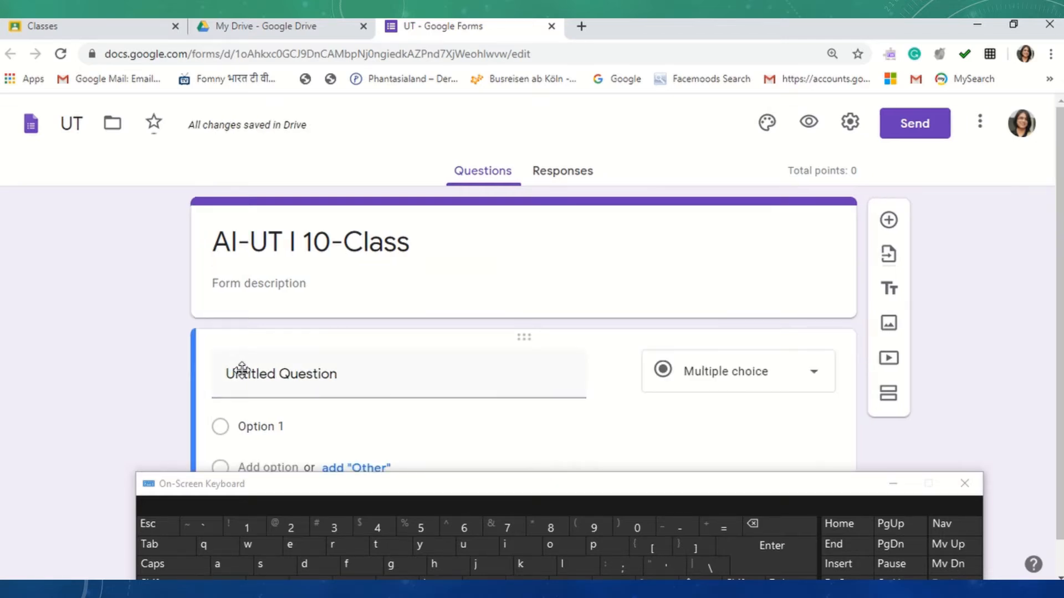
{"action": "left_click", "coordinate": [230, 377]}
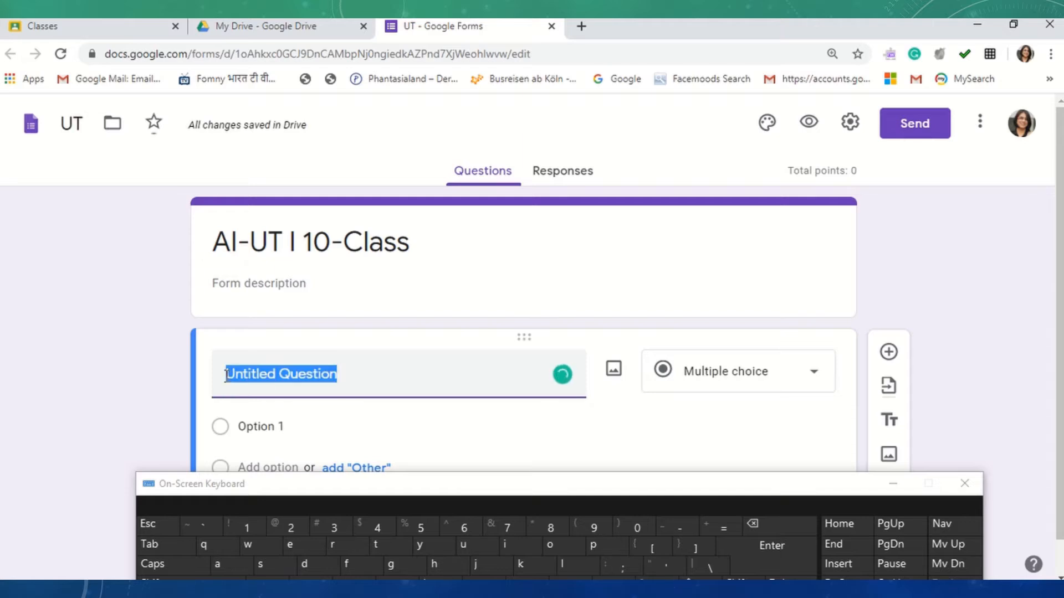
{"action": "type", "text": "N"}
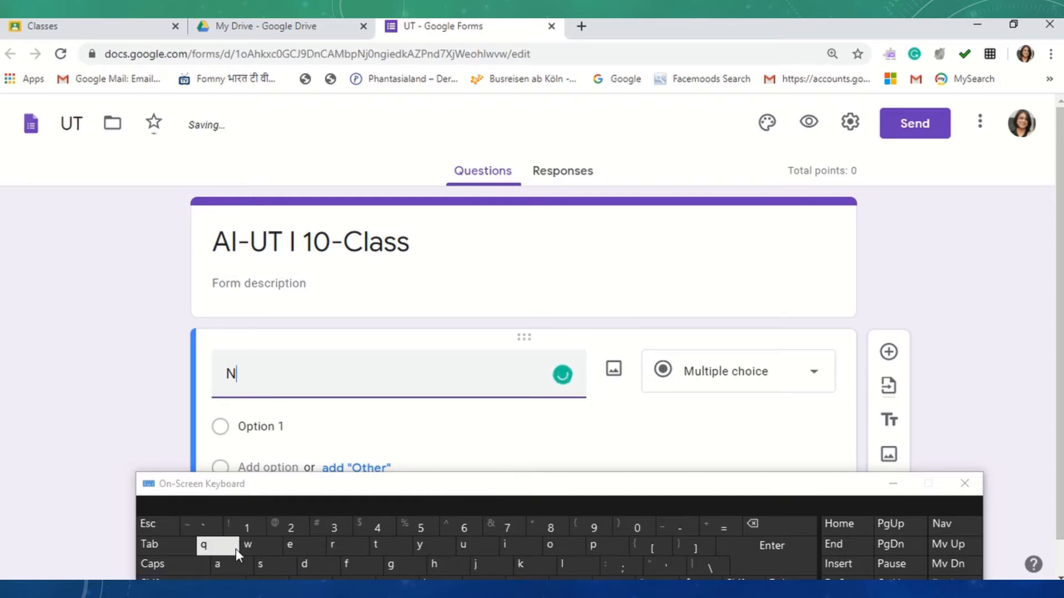
{"action": "left_click", "coordinate": [232, 564]}
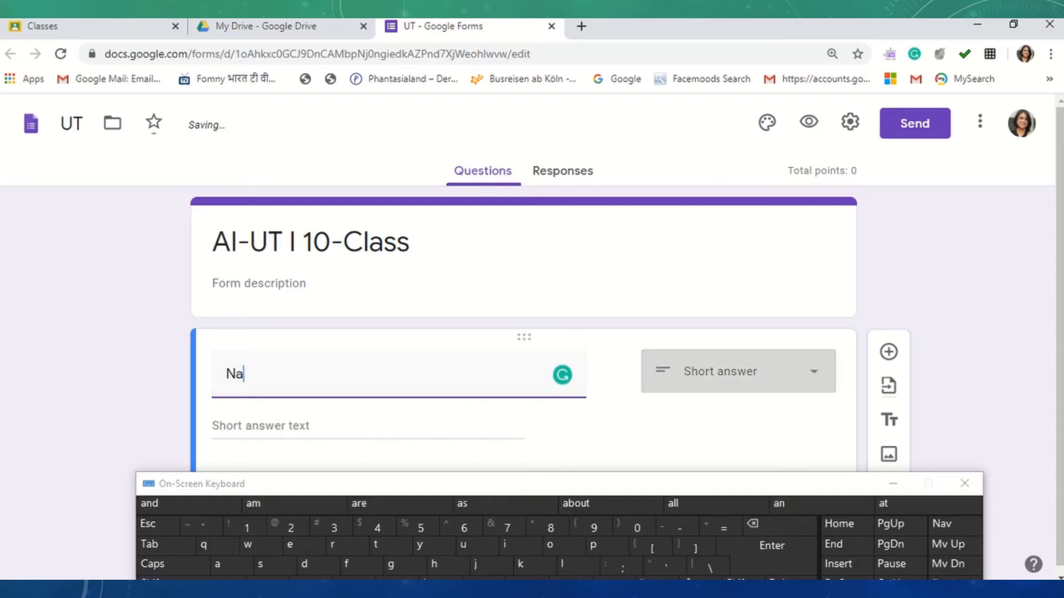
{"action": "left_click", "coordinate": [527, 578]}
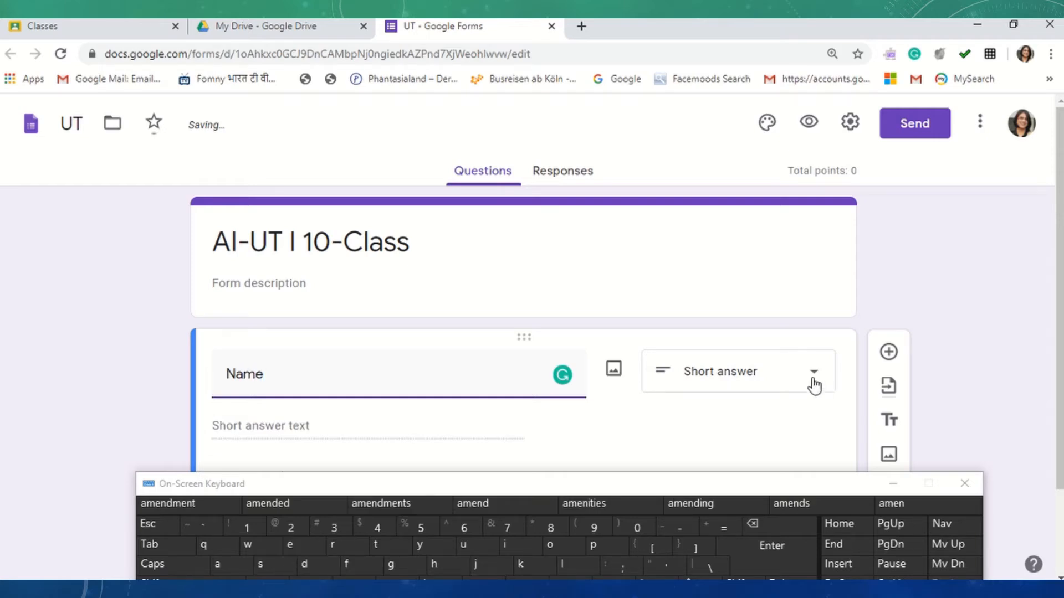
- Make the Name question required and accept its answer key with 0 points
{"action": "left_click_drag", "start_coordinate": [851, 488], "coordinate": [850, 592]}
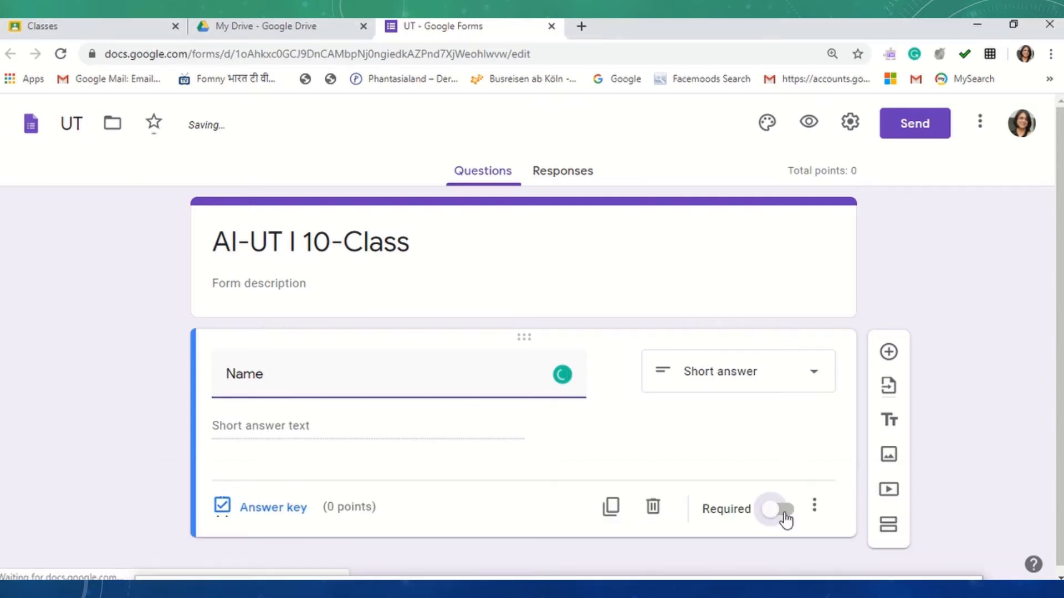
{"action": "left_click", "coordinate": [783, 513]}
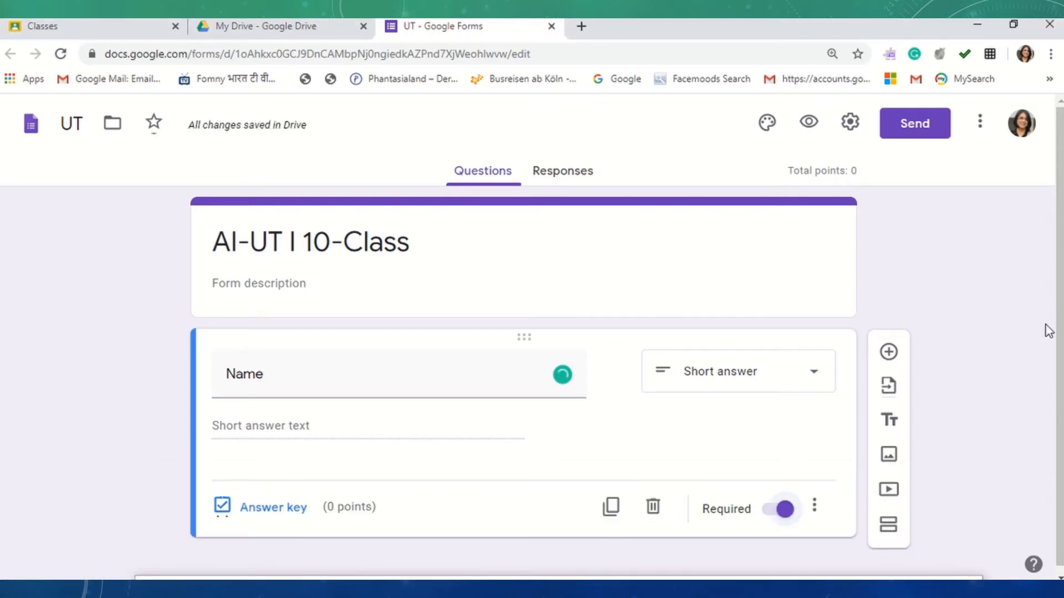
{"action": "left_click", "coordinate": [222, 508]}
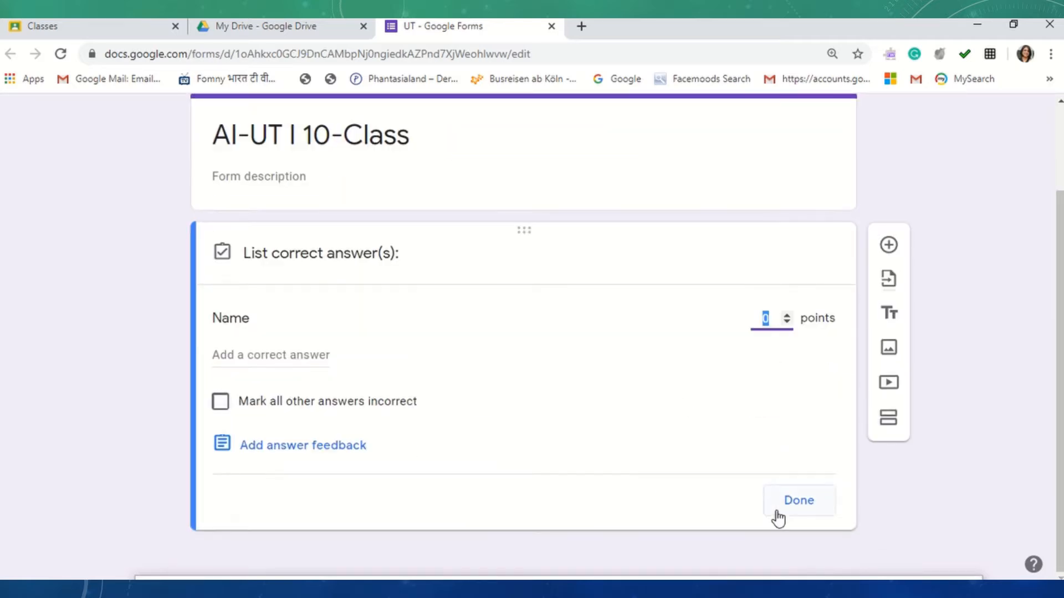
{"action": "left_click", "coordinate": [791, 505]}
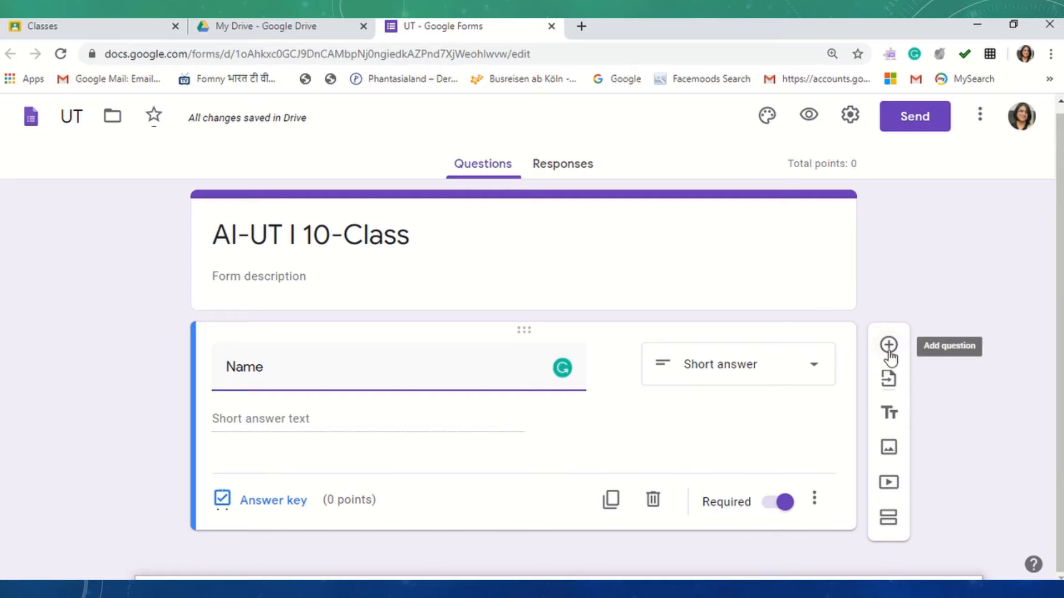
- Add a new question below Name and enter "Setion" as its text
{"action": "left_click", "coordinate": [889, 348]}
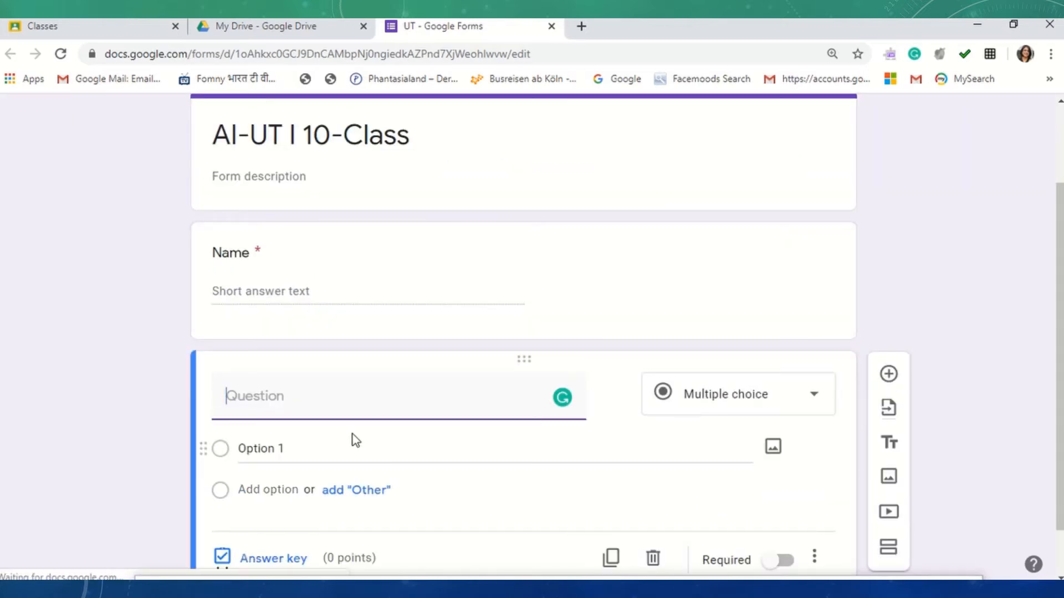
{"action": "type", "text": "S"}
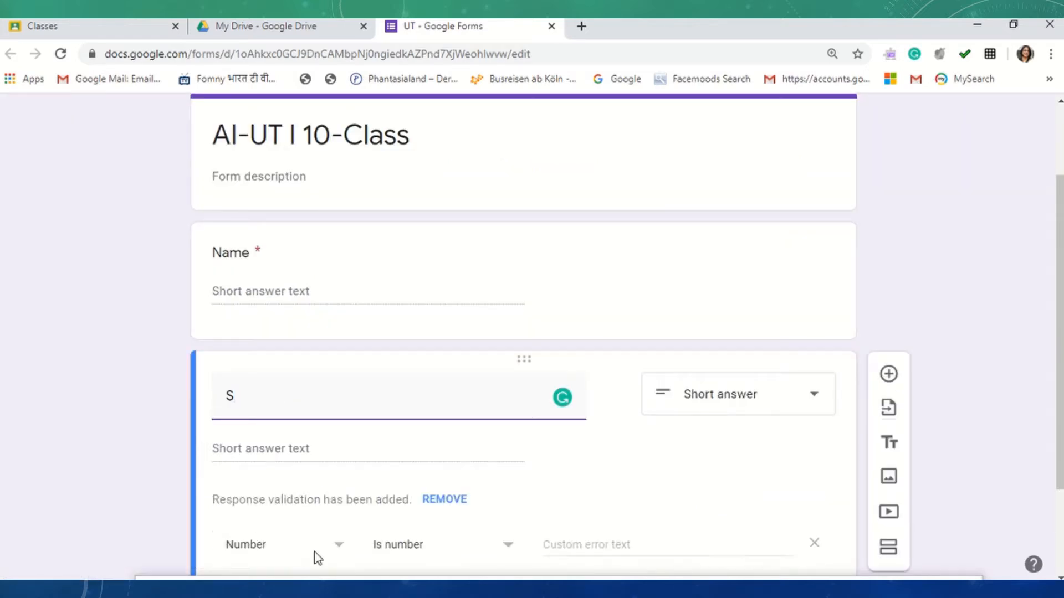
{"action": "left_click_drag", "start_coordinate": [404, 587], "coordinate": [406, 502]}
{"action": "left_click", "coordinate": [292, 568]}
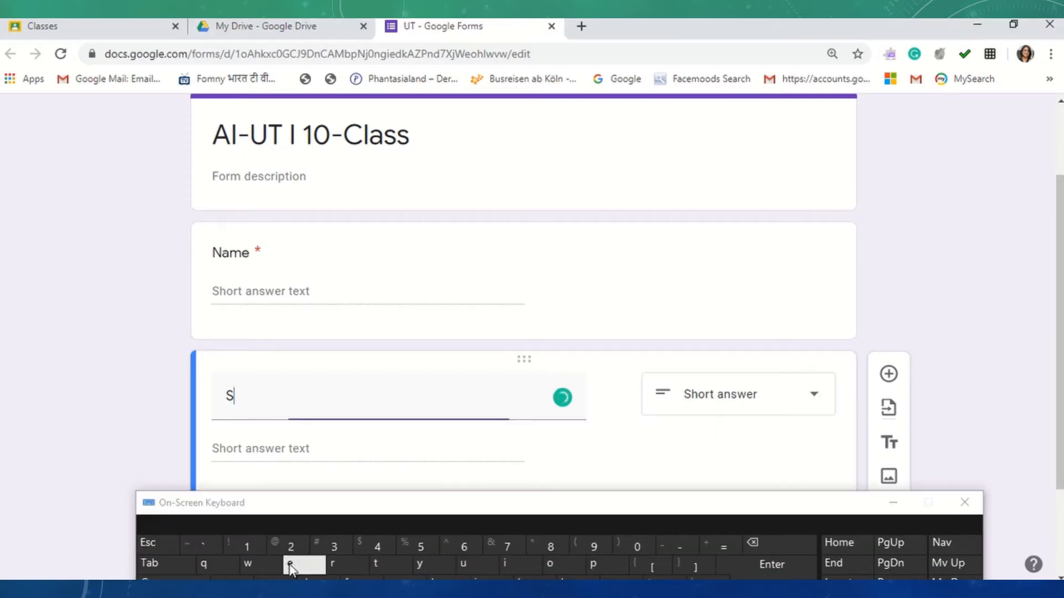
{"action": "left_click", "coordinate": [375, 565]}
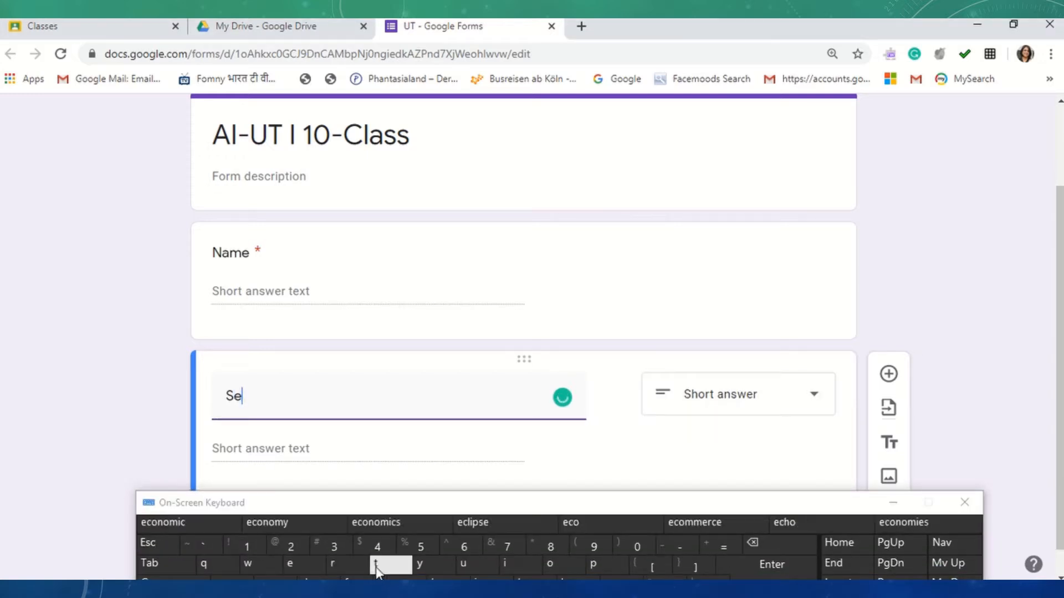
{"action": "left_click", "coordinate": [504, 563]}
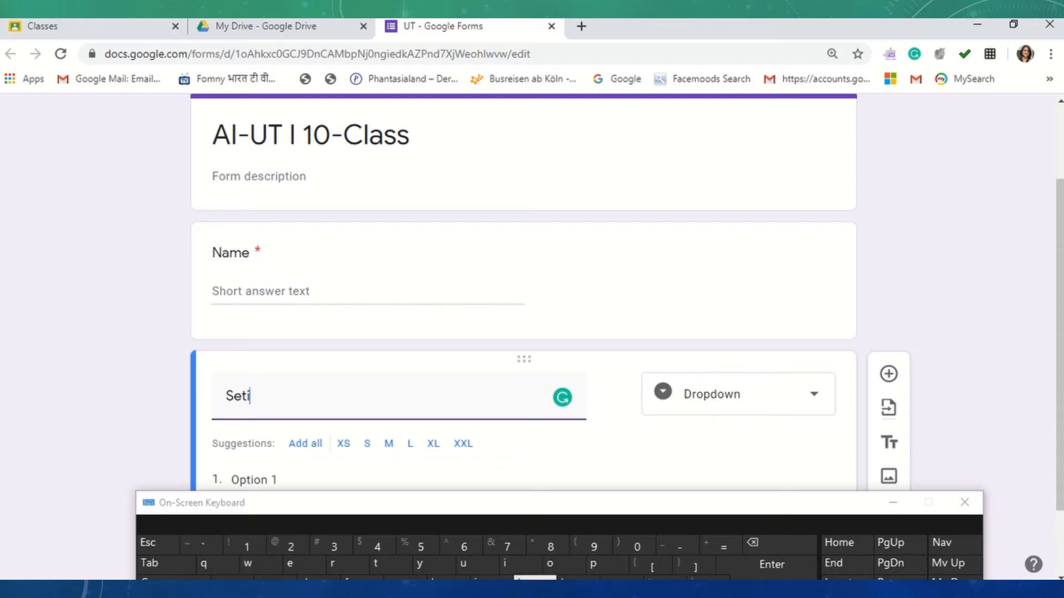
{"action": "left_click", "coordinate": [550, 564]}
{"action": "type", "text": "n"}
- Enter A as the dropdown question's first option and correct the question text to "Section"
{"action": "left_click", "coordinate": [247, 480]}
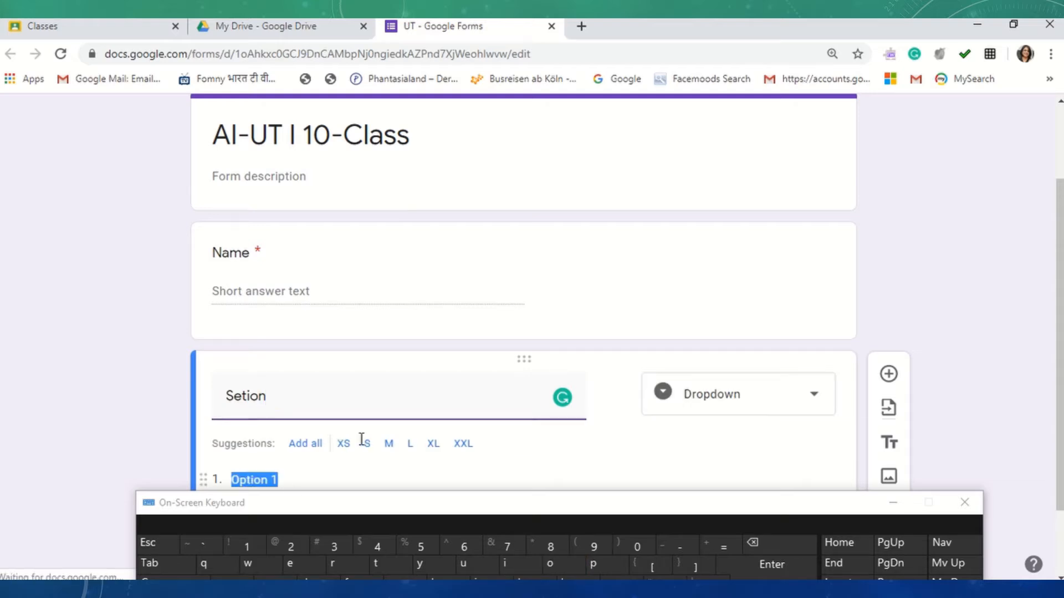
{"action": "type", "text": "A"}
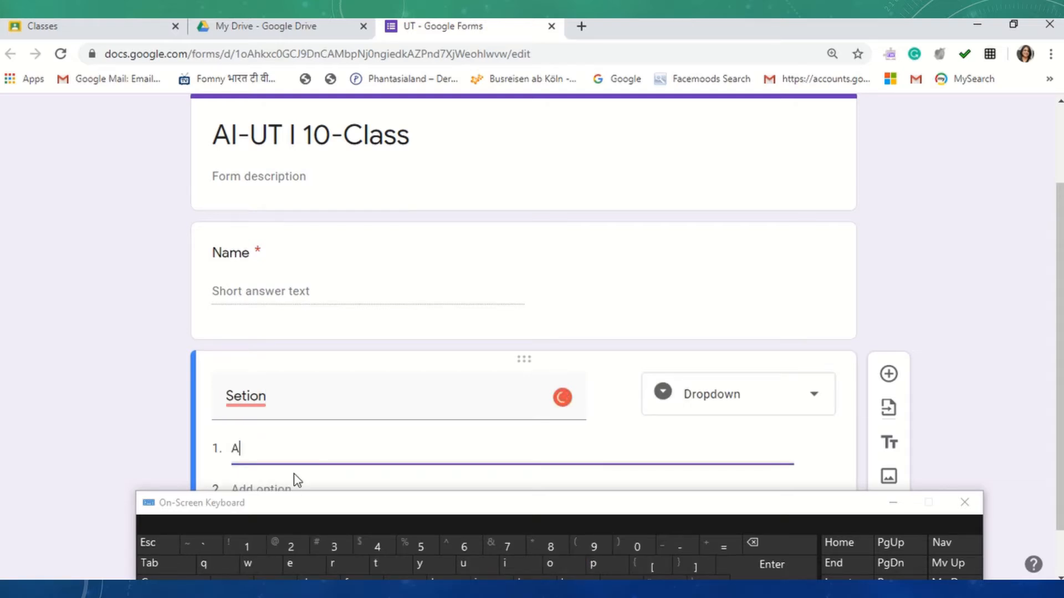
{"action": "scroll", "coordinate": [298, 479], "scroll_direction": "down", "scroll_amount": 1}
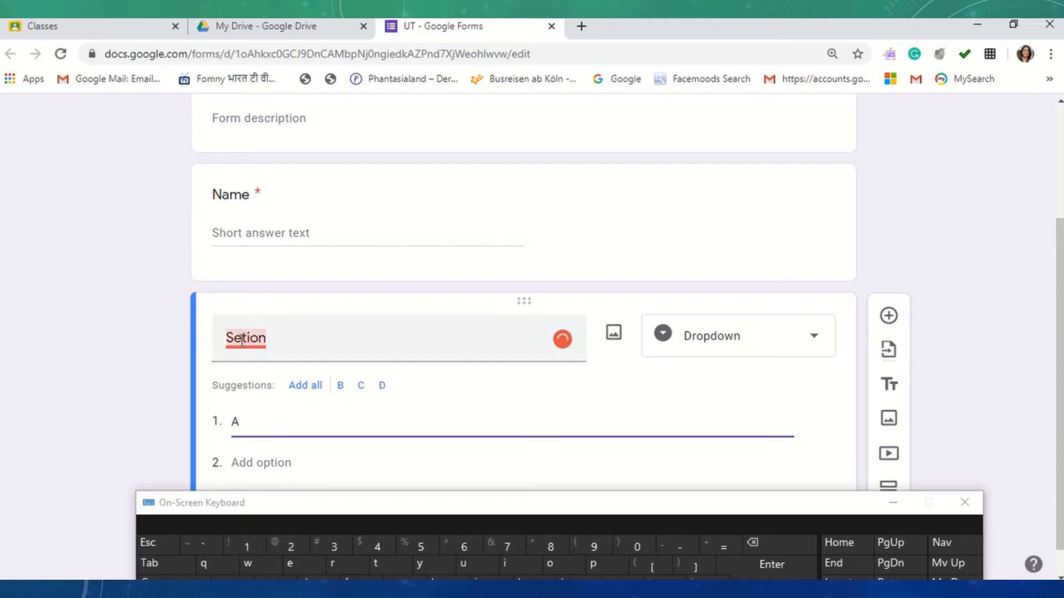
{"action": "mouse_move", "coordinate": [242, 340]}
{"action": "left_click", "coordinate": [252, 368]}
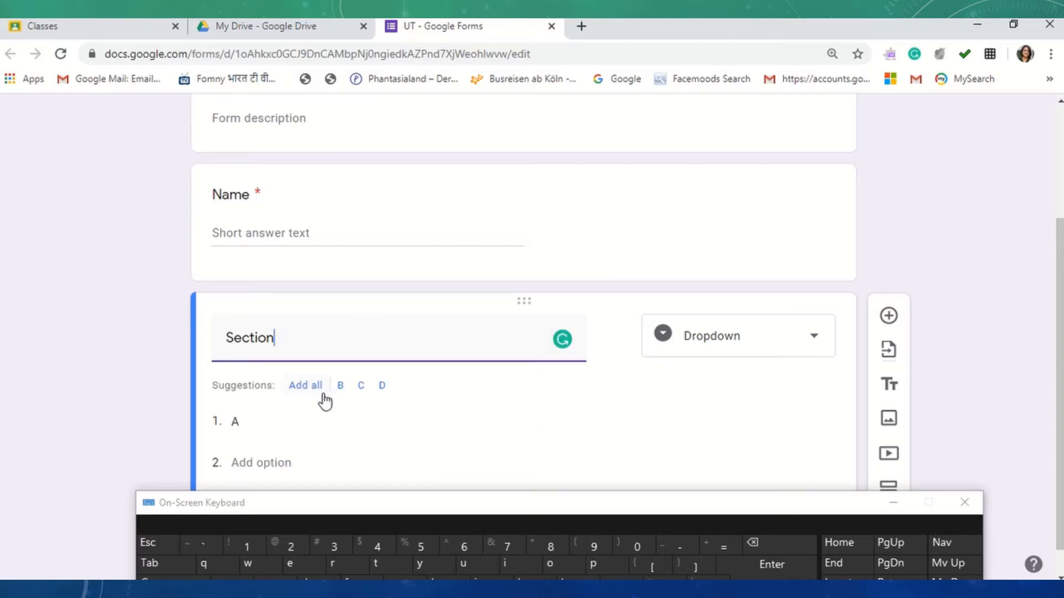
- Add all suggested options B, C and D to the Section question and make it required
{"action": "left_click", "coordinate": [306, 386]}
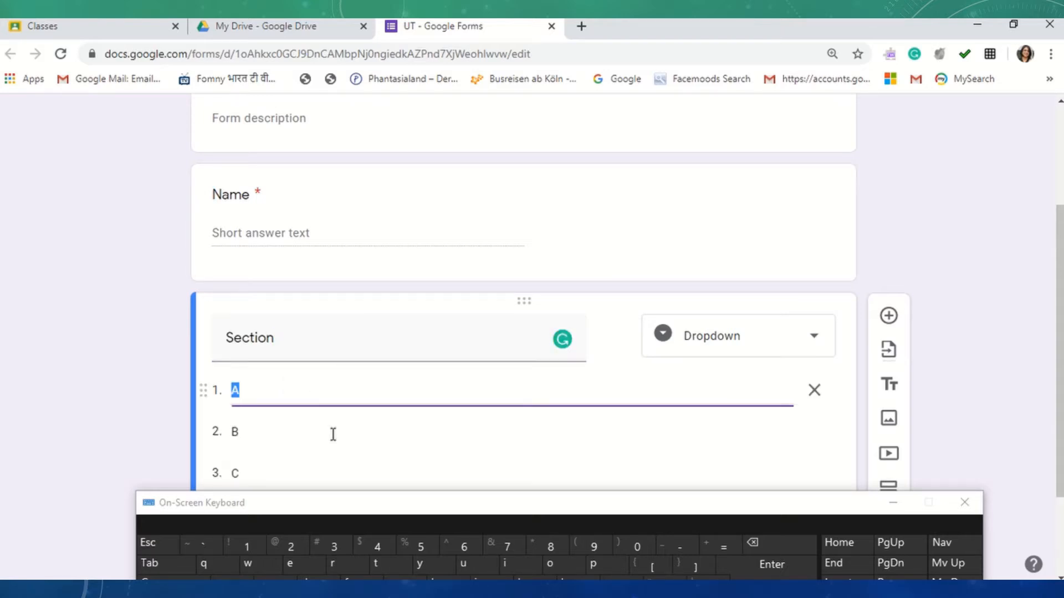
{"action": "scroll", "coordinate": [332, 438], "scroll_direction": "down", "scroll_amount": 2}
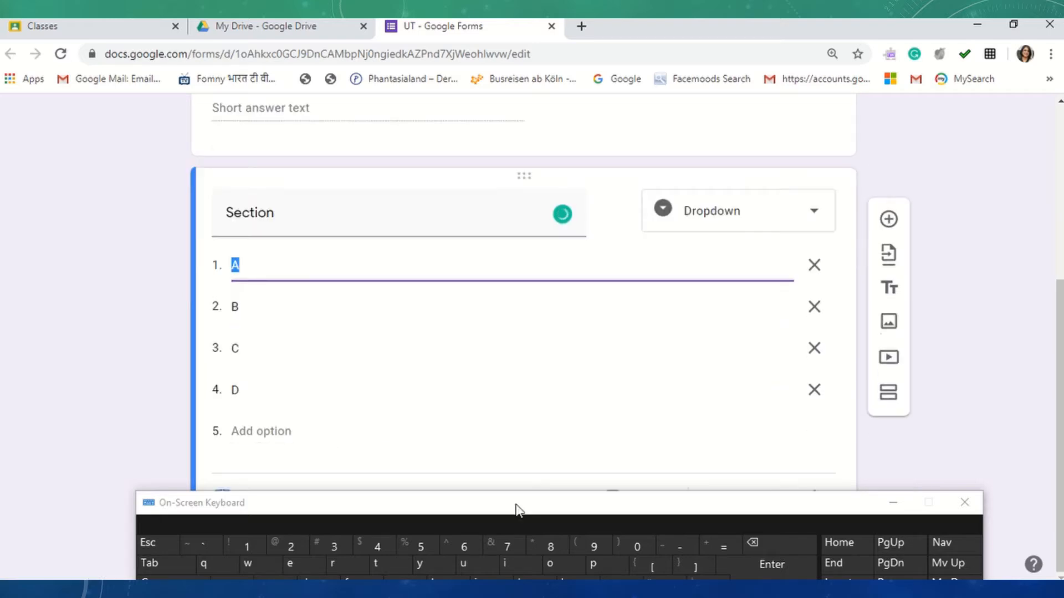
{"action": "left_click", "coordinate": [892, 503]}
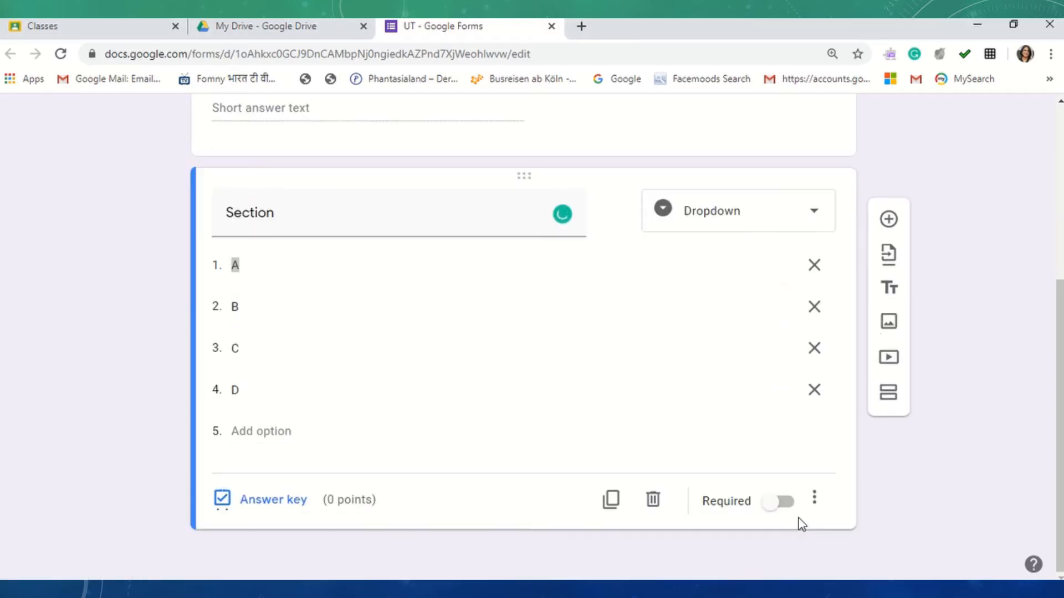
{"action": "left_click", "coordinate": [791, 503]}
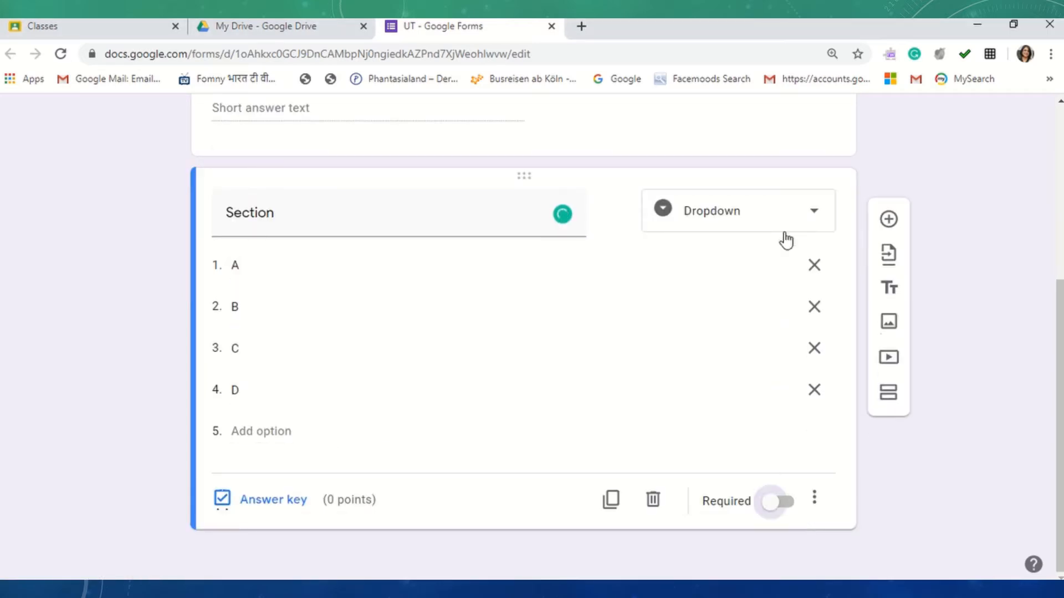
- Change the Section question's type from Dropdown to Multiple choice
{"action": "left_click", "coordinate": [814, 215]}
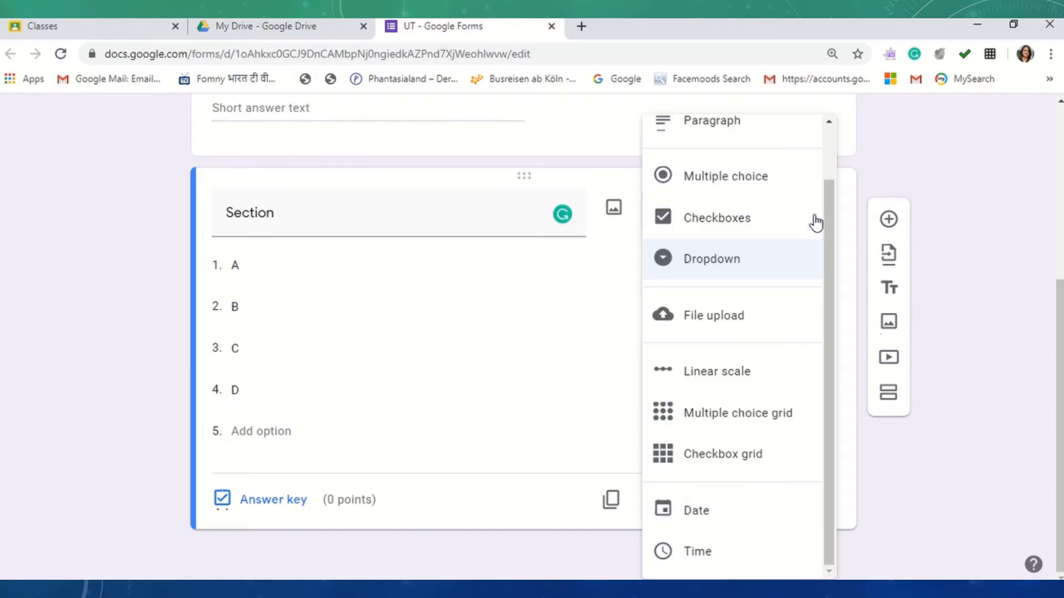
{"action": "left_click", "coordinate": [757, 191]}
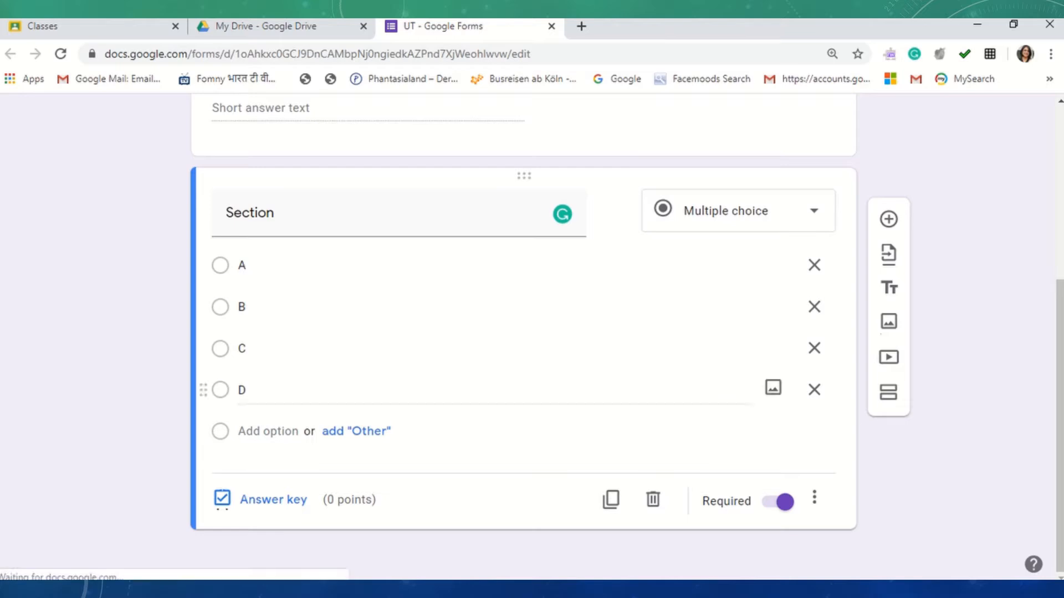
{"action": "left_click", "coordinate": [843, 225]}
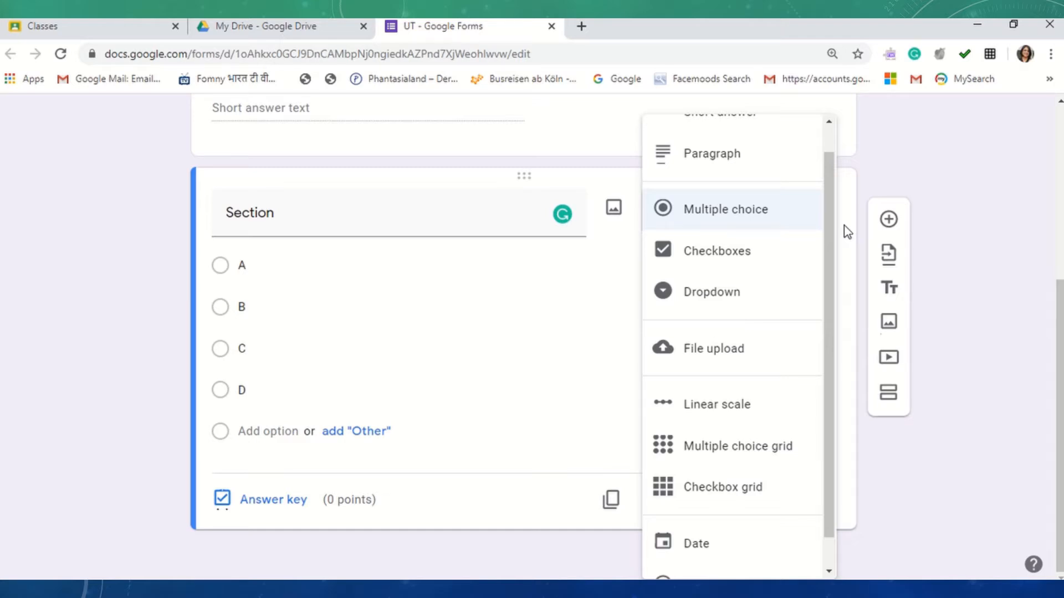
- Add a question below Section and copy "1. What is Artificial Intelligence" into it from the Word document ai mcq.docx
{"action": "left_click", "coordinate": [889, 220]}
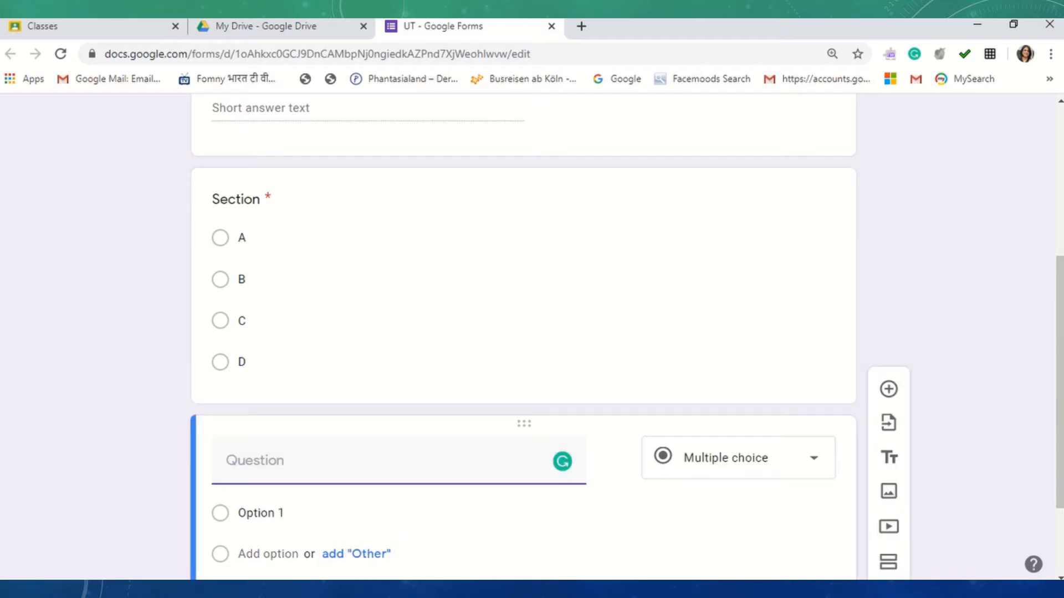
{"action": "key", "text": "alt+Tab"}
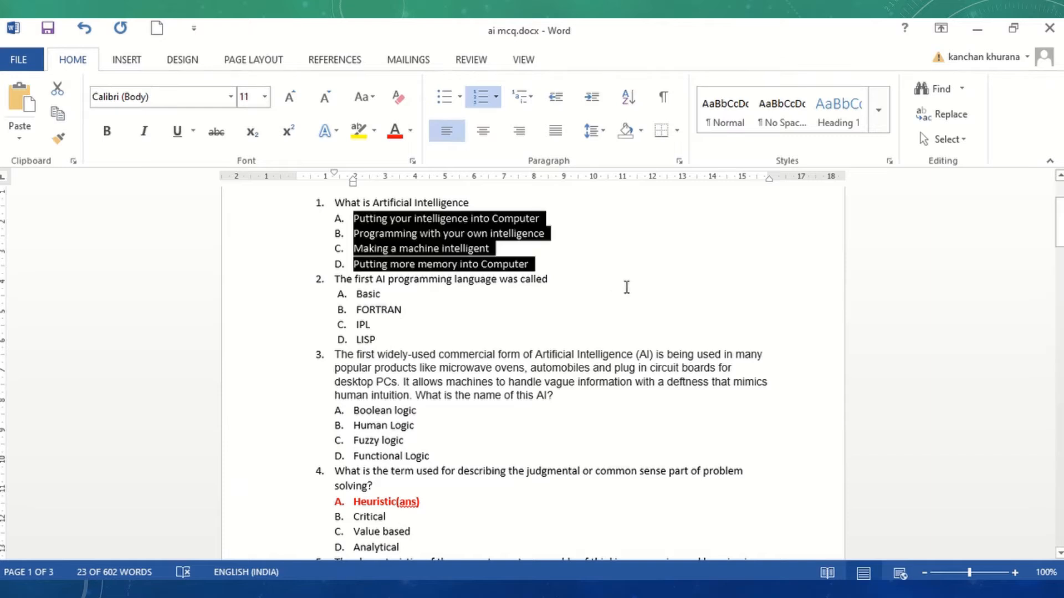
{"action": "left_click", "coordinate": [647, 286]}
{"action": "left_click_drag", "start_coordinate": [335, 201], "coordinate": [475, 203]}
{"action": "key", "text": "alt+Tab"}
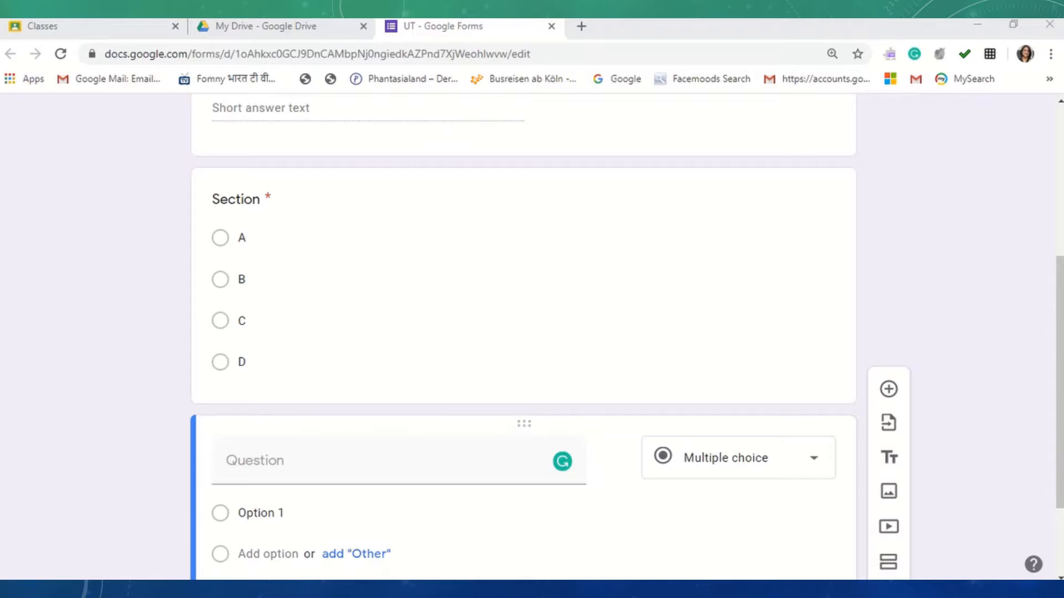
{"action": "left_click", "coordinate": [281, 460]}
{"action": "type", "text": "1.\tWhat is Artificial Intelligence"}
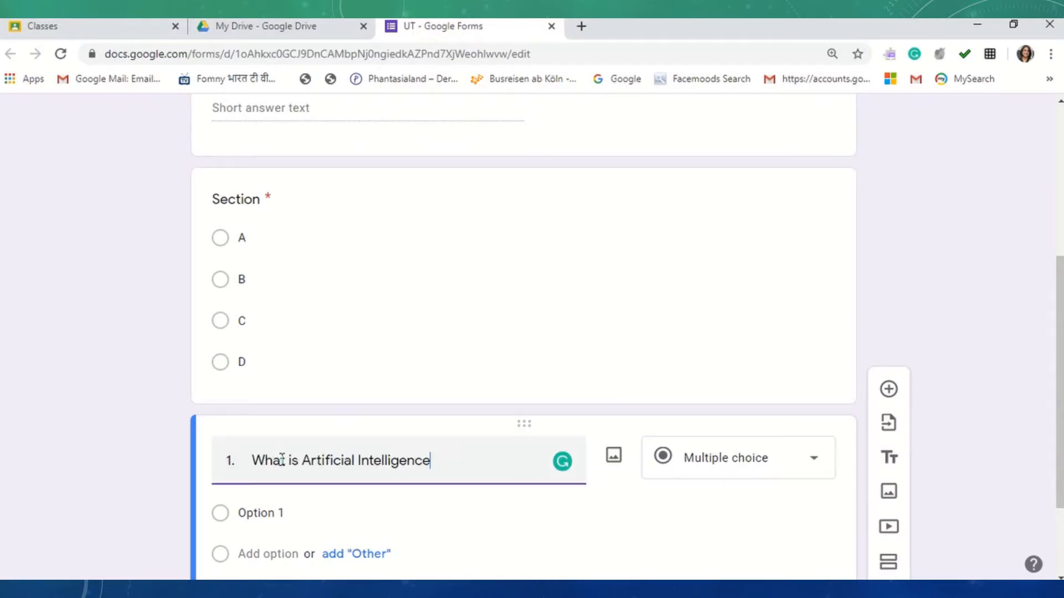
- Copy the four answers A to D of question 1 from the Word document into the new question's options in the form
{"action": "key", "text": "alt+Tab"}
{"action": "scroll", "coordinate": [308, 411], "scroll_direction": "down", "scroll_amount": 3}
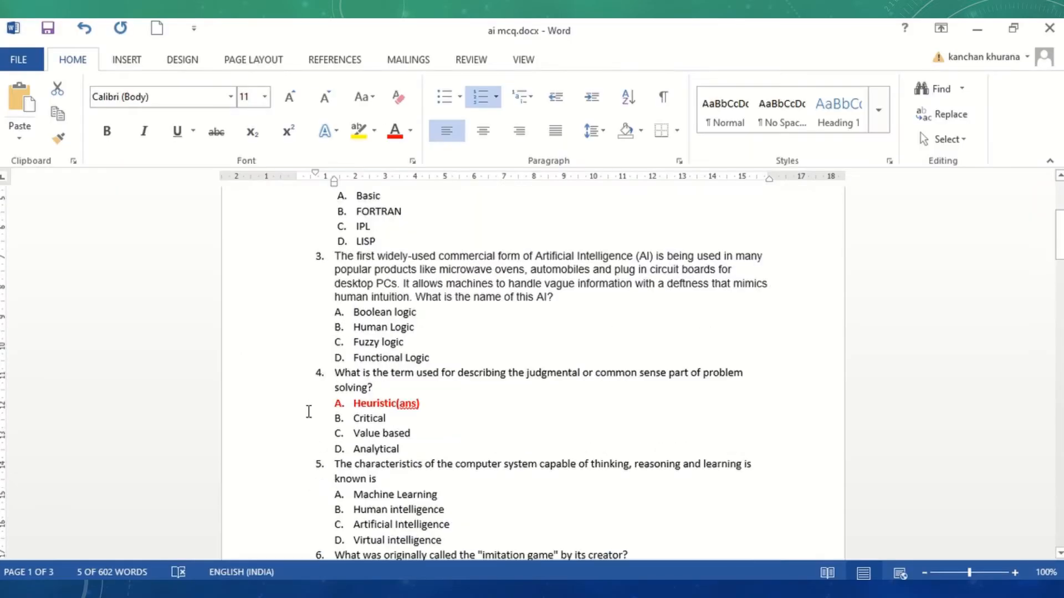
{"action": "scroll", "coordinate": [358, 257], "scroll_direction": "up", "scroll_amount": 2}
{"action": "scroll", "coordinate": [358, 257], "scroll_direction": "up", "scroll_amount": 2}
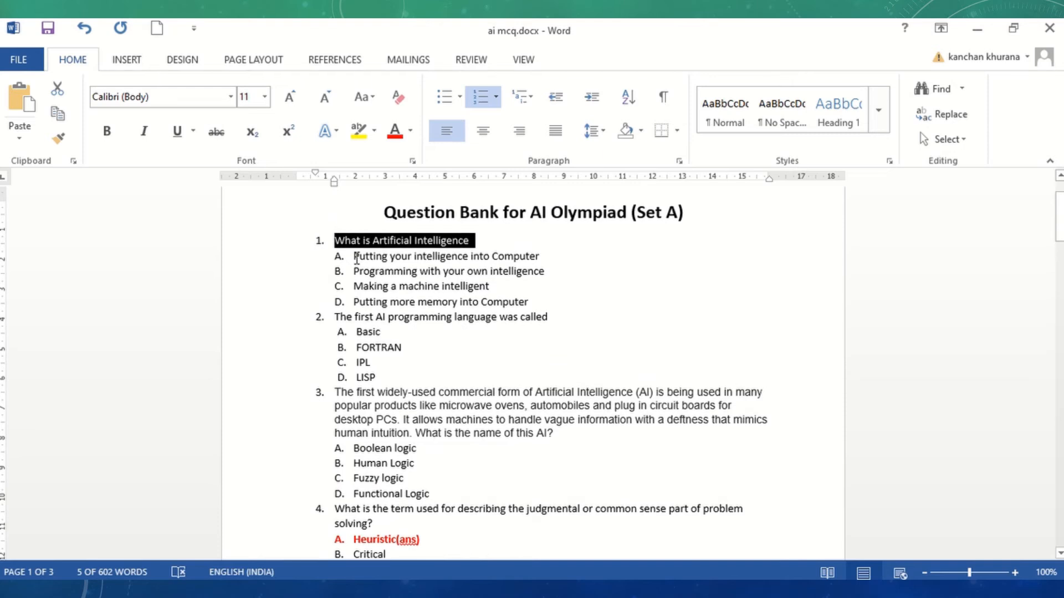
{"action": "left_click_drag", "start_coordinate": [350, 259], "coordinate": [542, 302]}
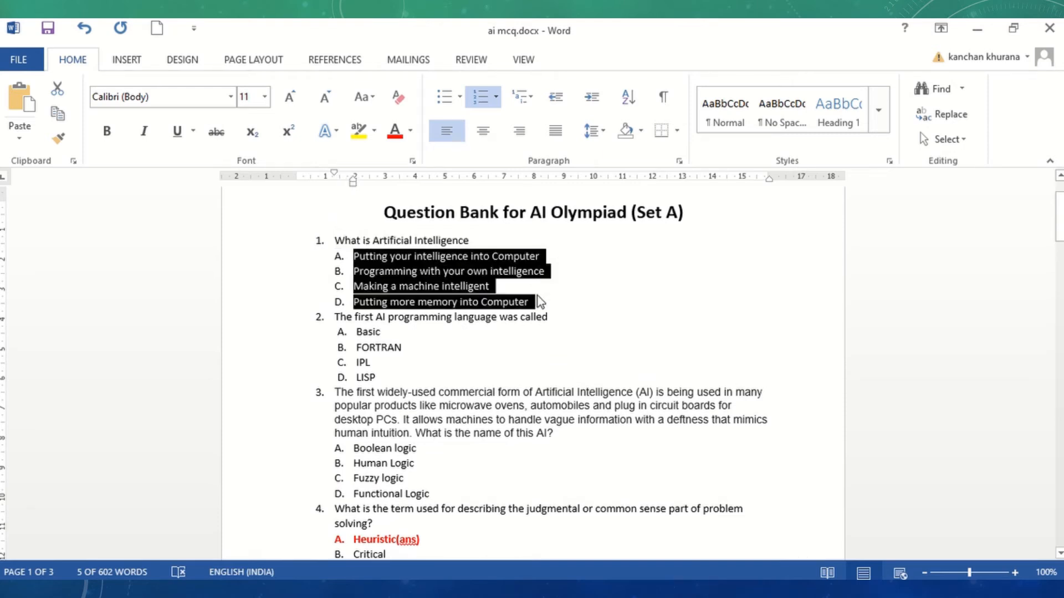
{"action": "key", "text": "alt+Tab"}
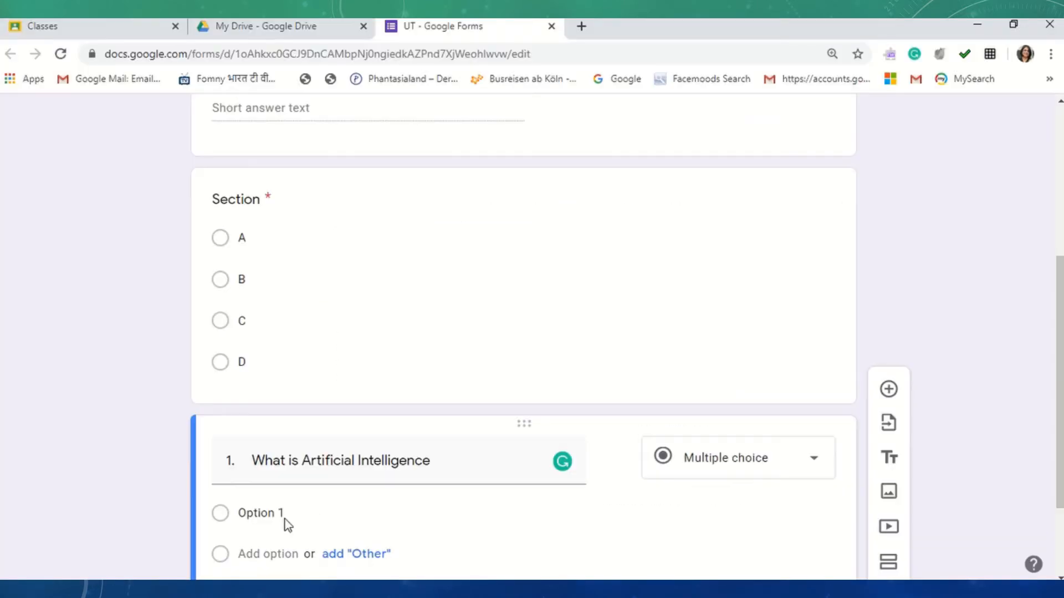
{"action": "left_click", "coordinate": [266, 516]}
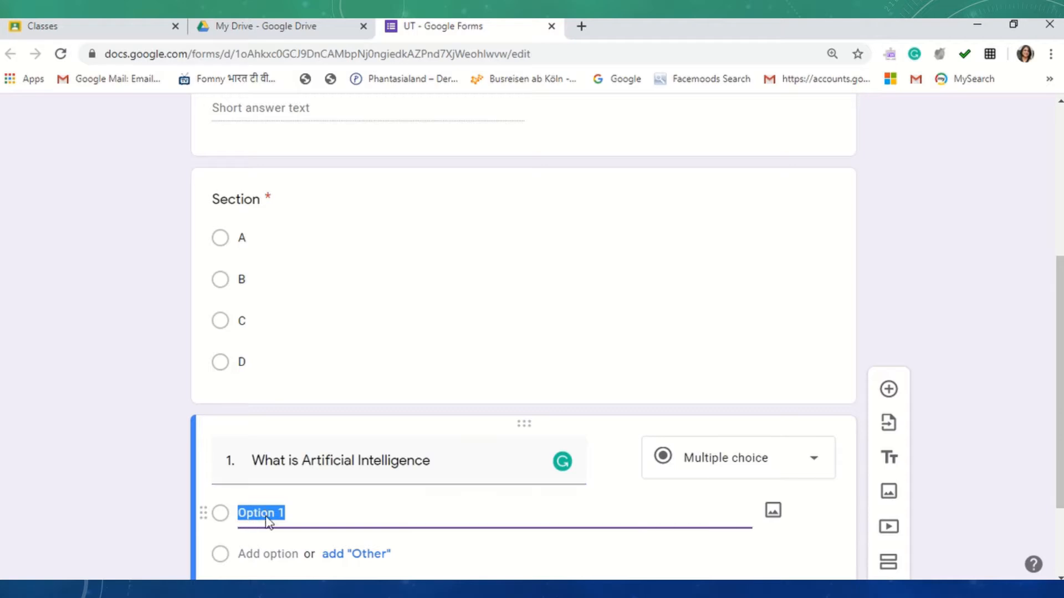
{"action": "type", "text": "A.\tPutting your intelligence into Computer B.\tProgramming with your own intelligence C.\tMaking a machine intelligent D.\tPutting more memory into Computer"}
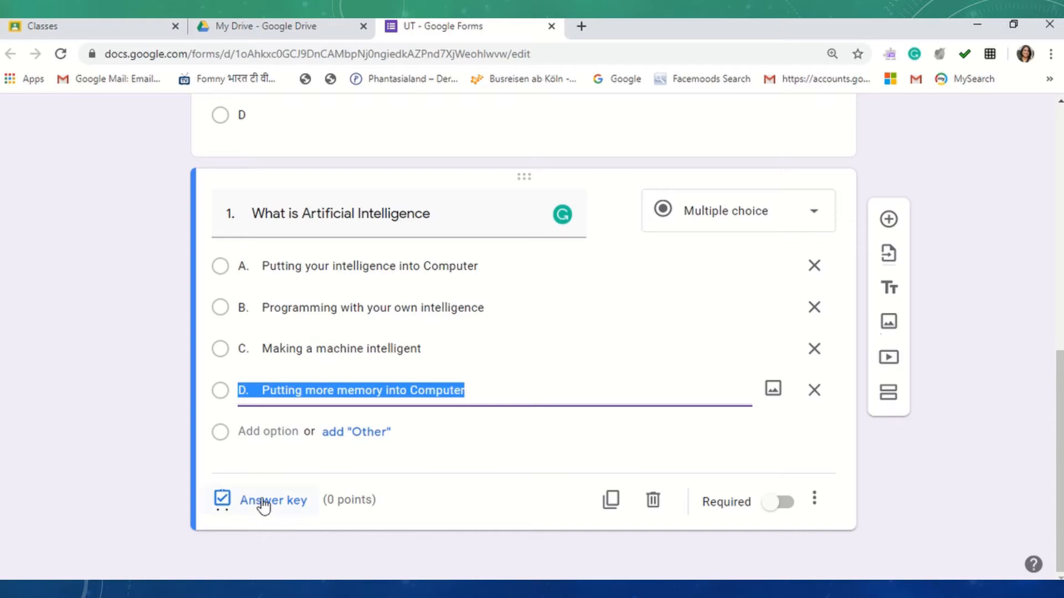
- In question 1's answer key, mark "C. Making a machine intelligent" as correct and set it to 1 point
{"action": "left_click", "coordinate": [263, 501]}
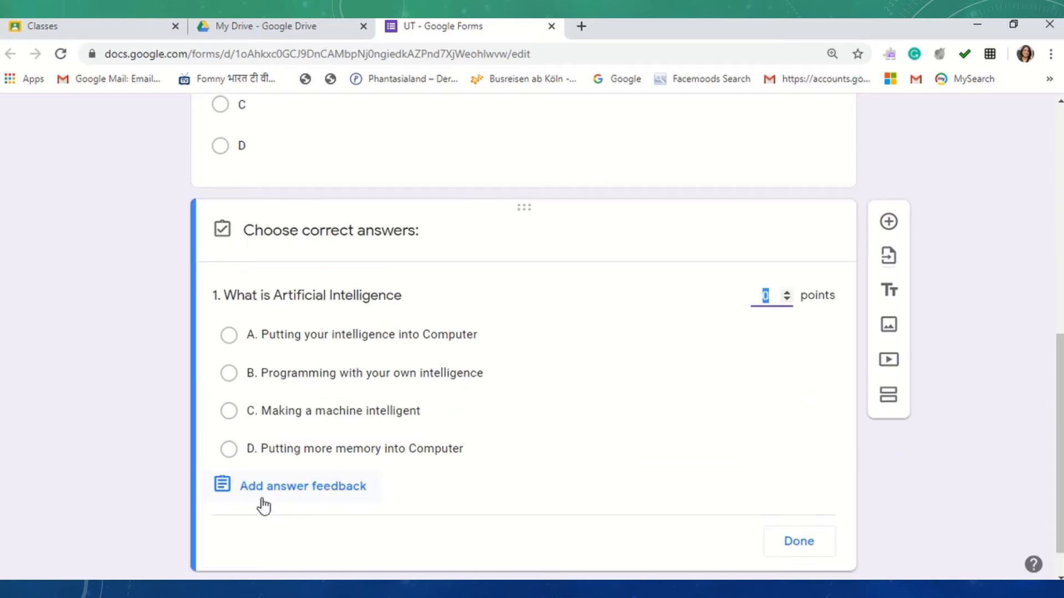
{"action": "left_click", "coordinate": [230, 413]}
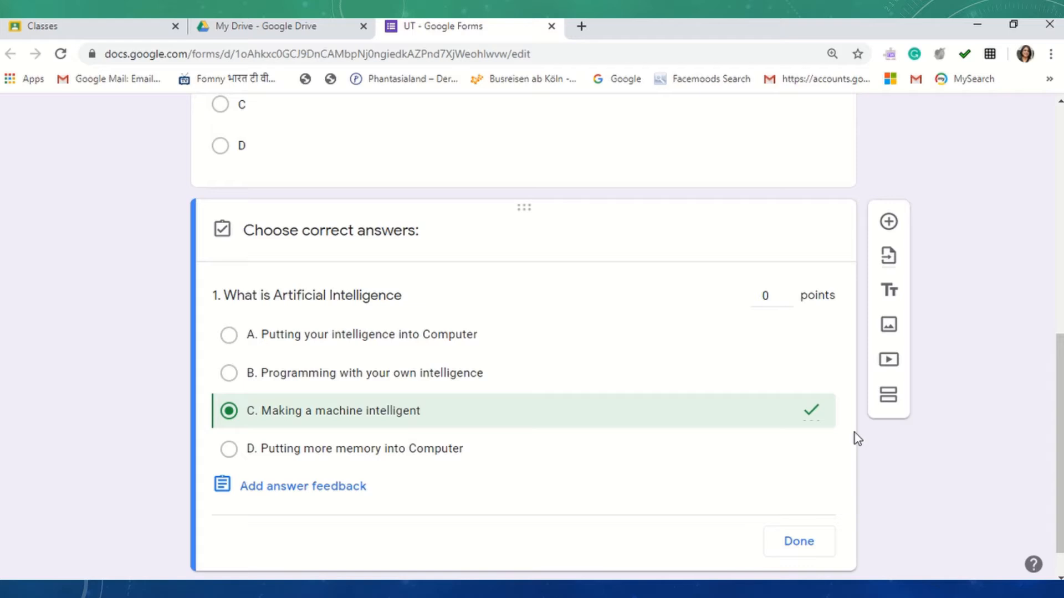
{"action": "left_click", "coordinate": [787, 292]}
{"action": "left_click", "coordinate": [786, 292]}
{"action": "left_click", "coordinate": [787, 299]}
- View question 1's answer feedback settings for incorrect and correct answers, leaving without adding feedback
{"action": "left_click", "coordinate": [273, 495]}
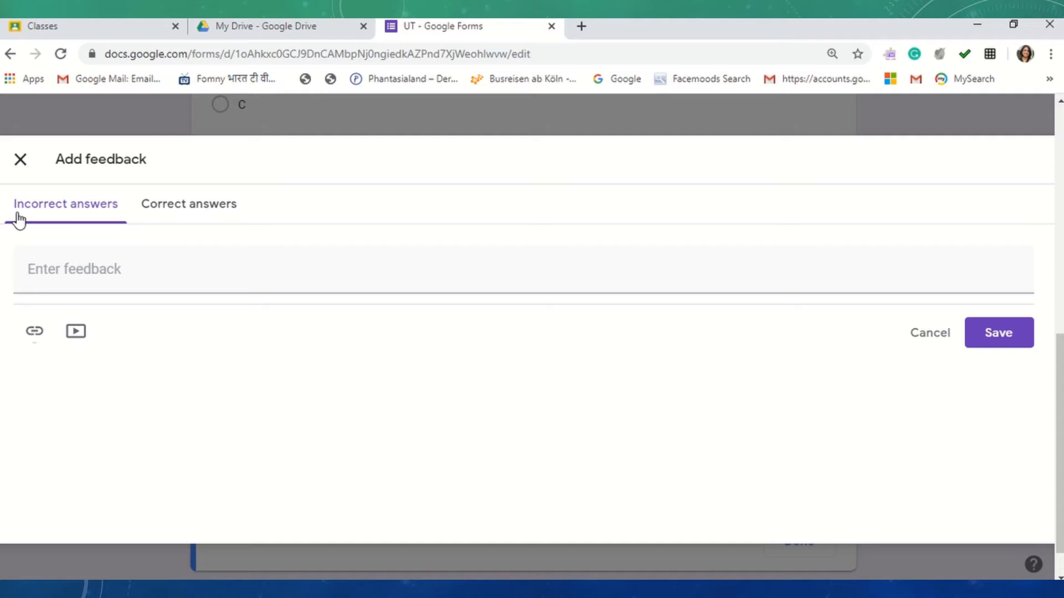
{"action": "left_click", "coordinate": [214, 200]}
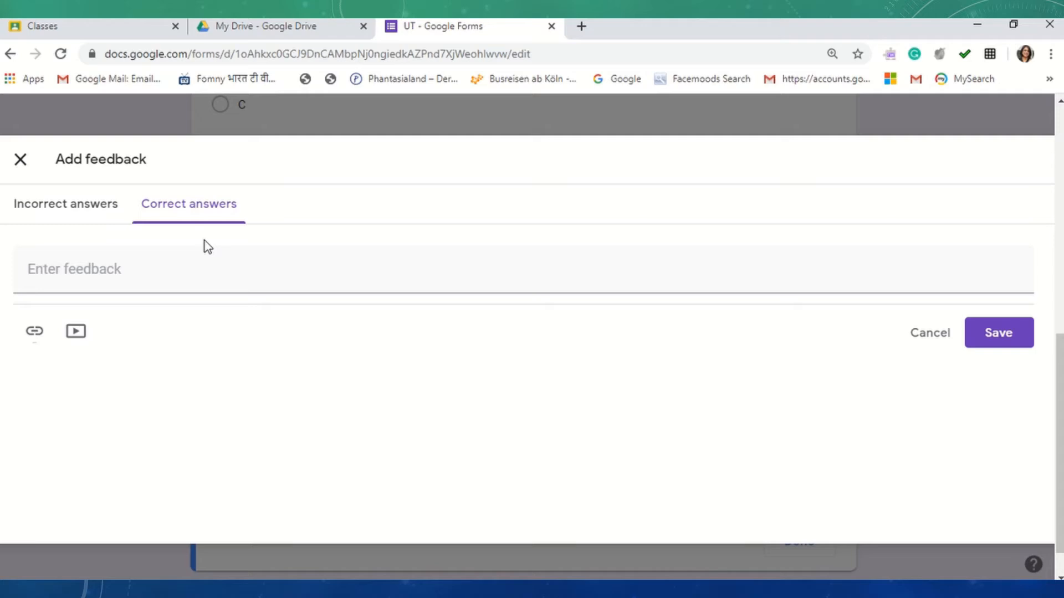
{"action": "left_click", "coordinate": [944, 336]}
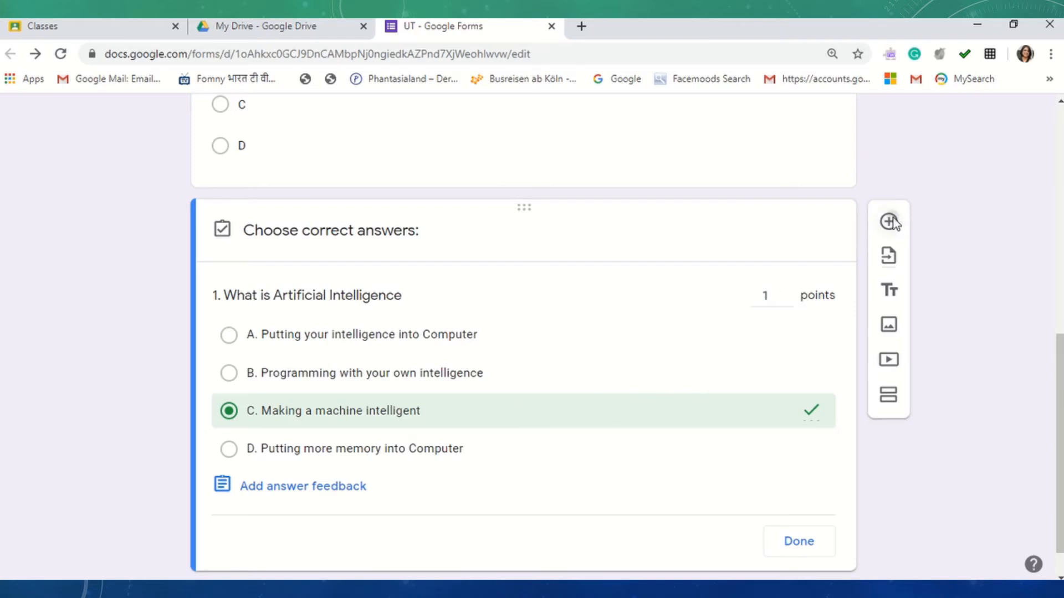
- Add another question below question 1 and copy "2. The first AI programming language was called" into it from the Word document
{"action": "left_click", "coordinate": [889, 222]}
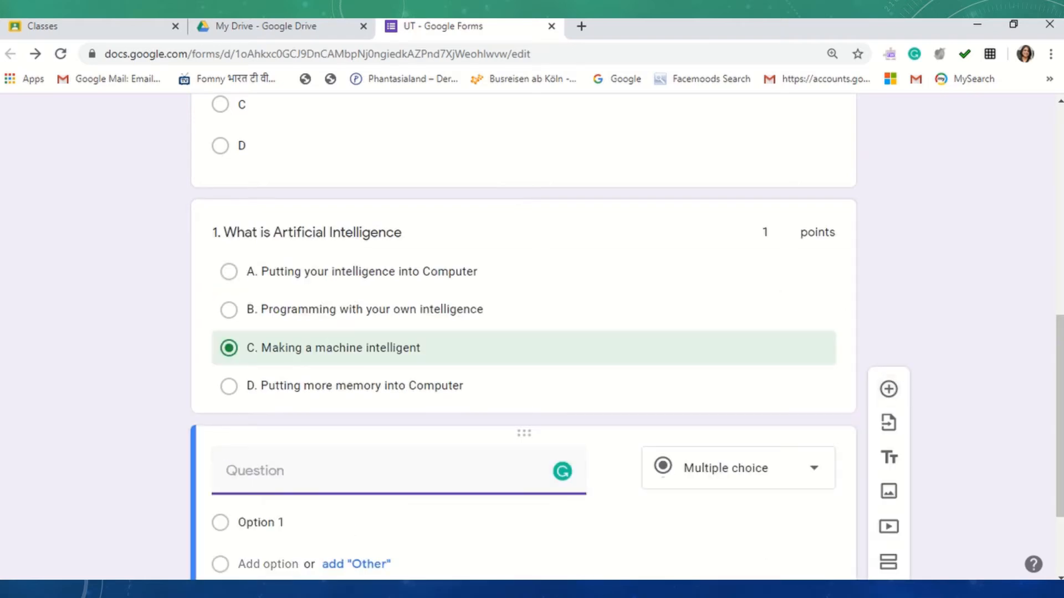
{"action": "key", "text": "alt+Tab"}
{"action": "scroll", "coordinate": [360, 468], "scroll_direction": "down", "scroll_amount": 3}
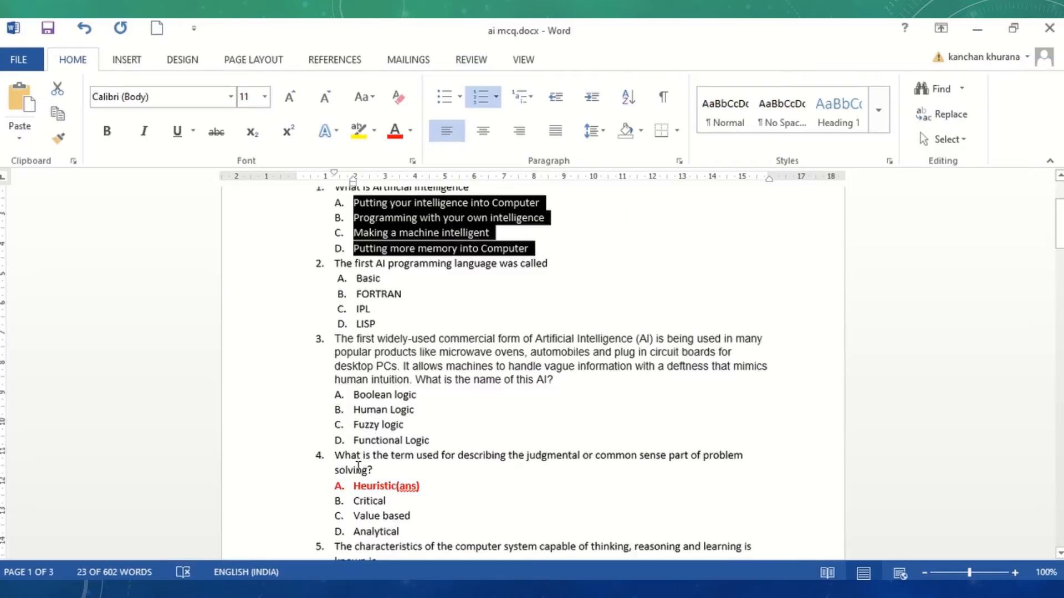
{"action": "left_click_drag", "start_coordinate": [332, 244], "coordinate": [560, 247]}
{"action": "key", "text": "ctrl+c"}
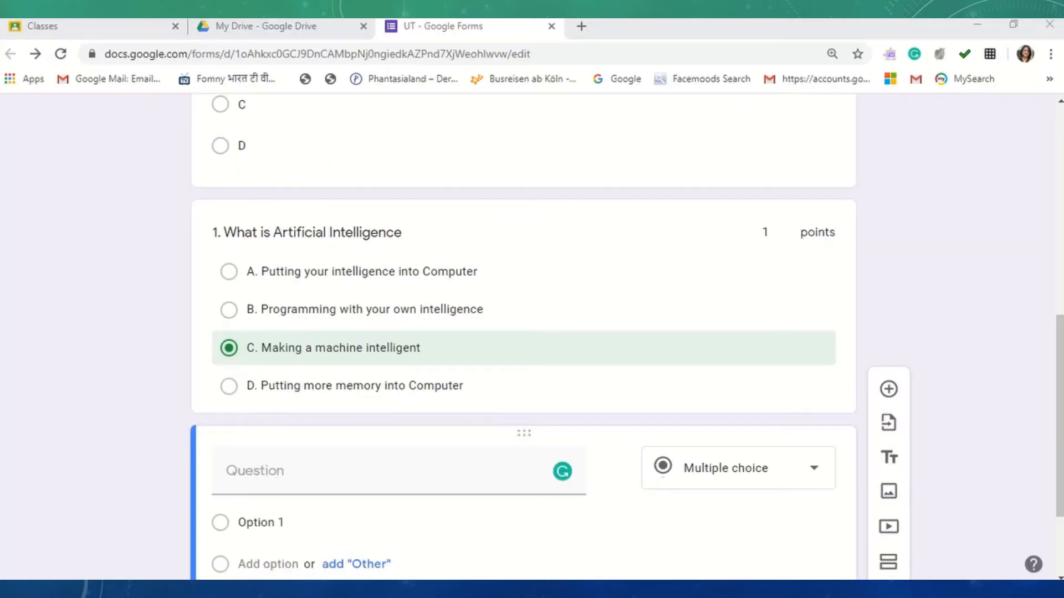
{"action": "key", "text": "alt+Tab"}
{"action": "left_click", "coordinate": [337, 473]}
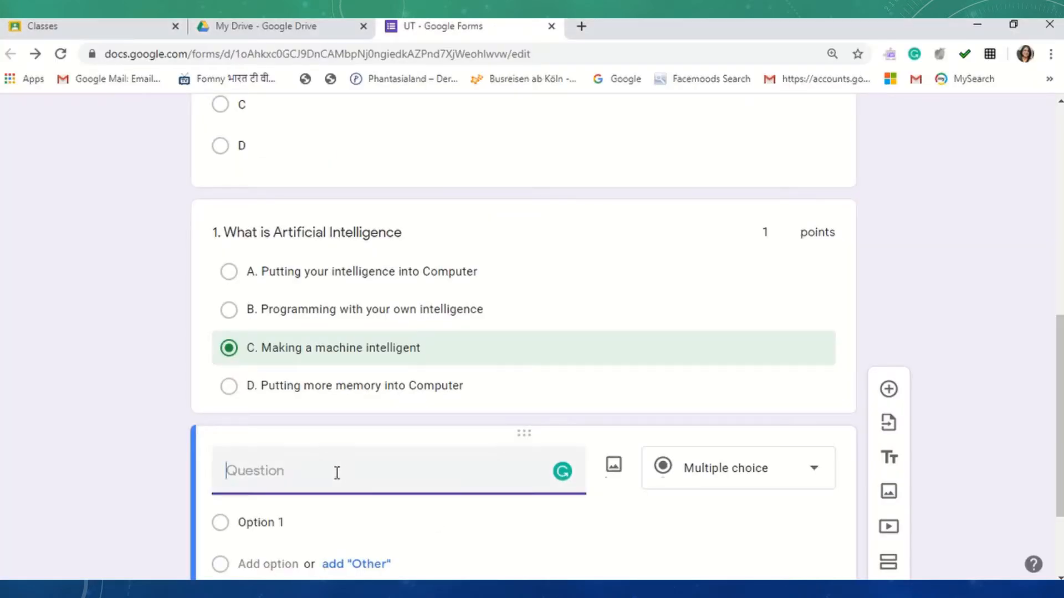
{"action": "key", "text": "ctrl+v"}
{"action": "scroll", "coordinate": [300, 520], "scroll_direction": "down", "scroll_amount": 2}
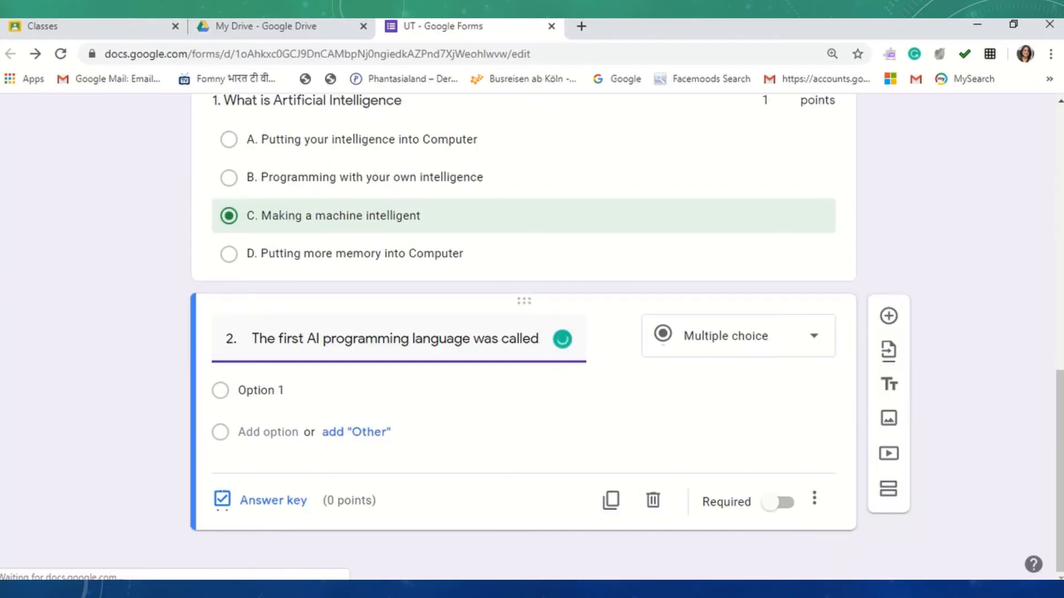
- Copy the answers Basic, FORTRAN, IPL and LISP from the Word document into question 2's options and change its type to Dropdown
{"action": "key", "text": "alt+Tab"}
{"action": "left_click_drag", "start_coordinate": [352, 260], "coordinate": [406, 310]}
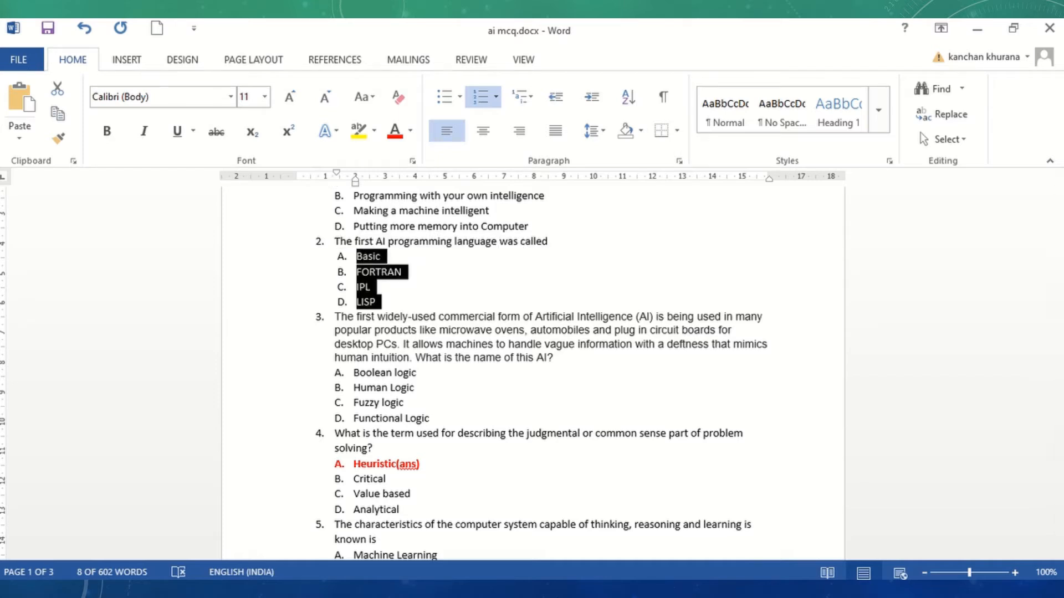
{"action": "key", "text": "alt+Tab"}
{"action": "left_click", "coordinate": [273, 404]}
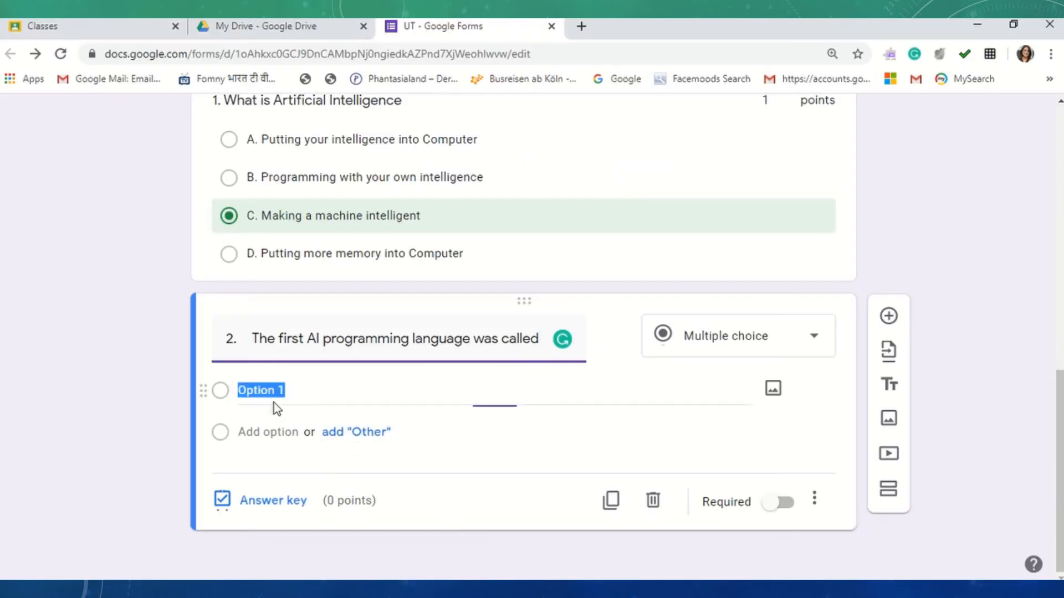
{"action": "key", "text": "ctrl+v"}
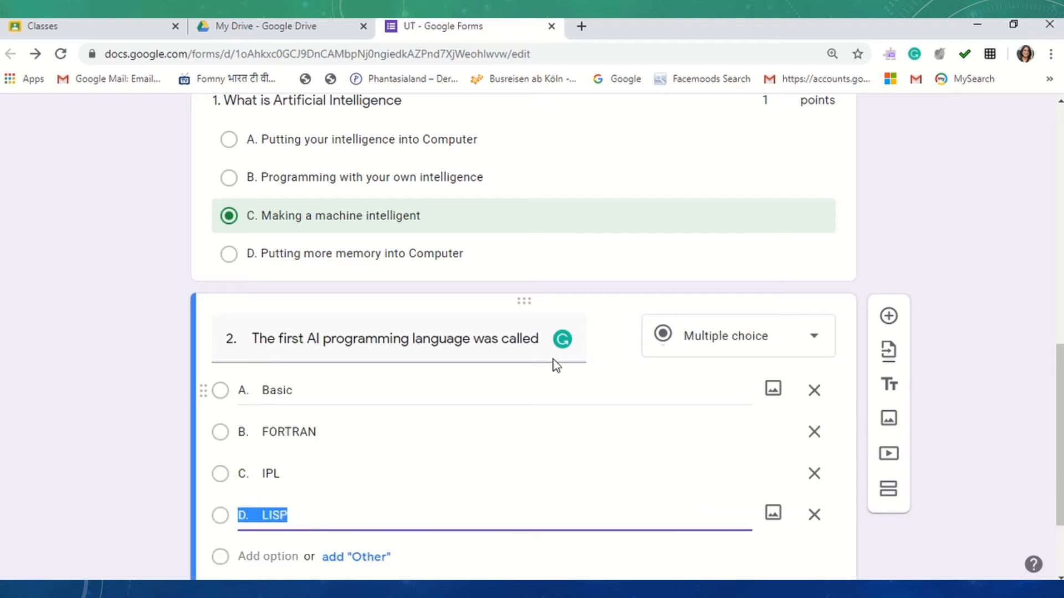
{"action": "left_click", "coordinate": [813, 343]}
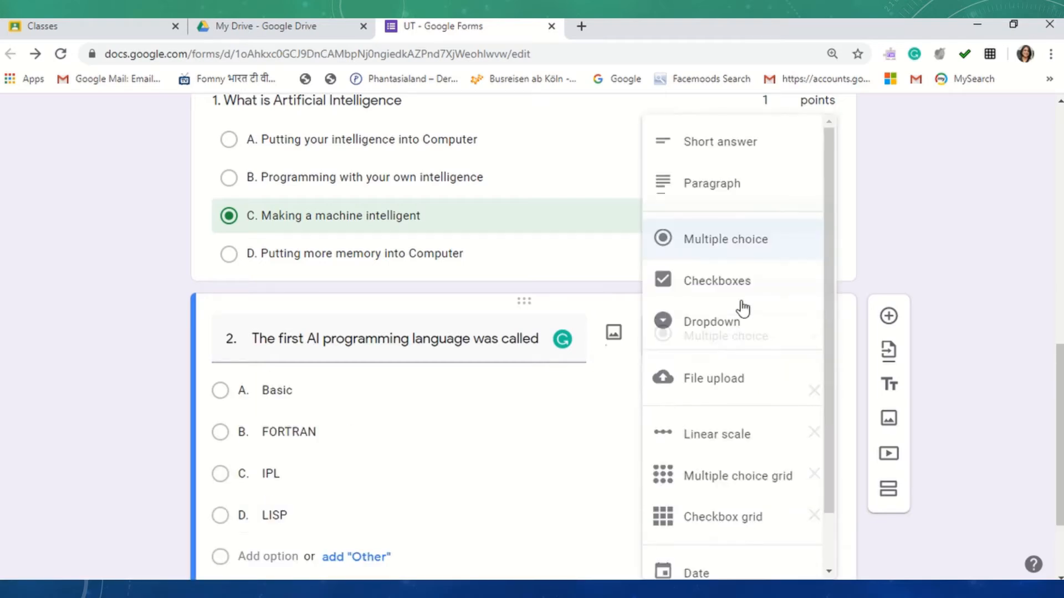
{"action": "left_click", "coordinate": [719, 323]}
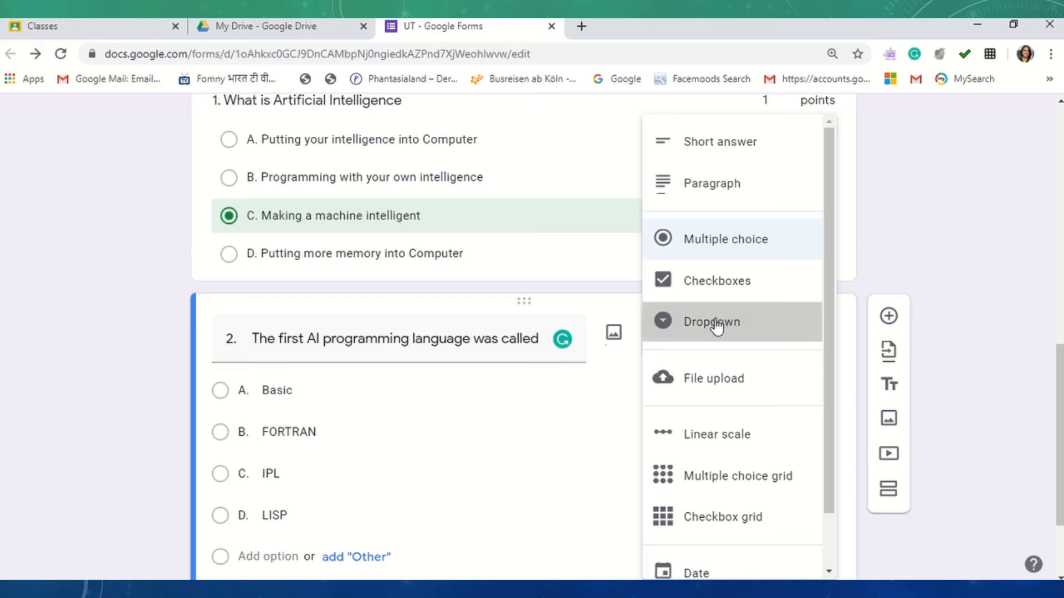
- In question 2's answer key, mark "D. LISP" as correct, set it to 1 point and finish the key
{"action": "scroll", "coordinate": [514, 424], "scroll_direction": "down", "scroll_amount": 2}
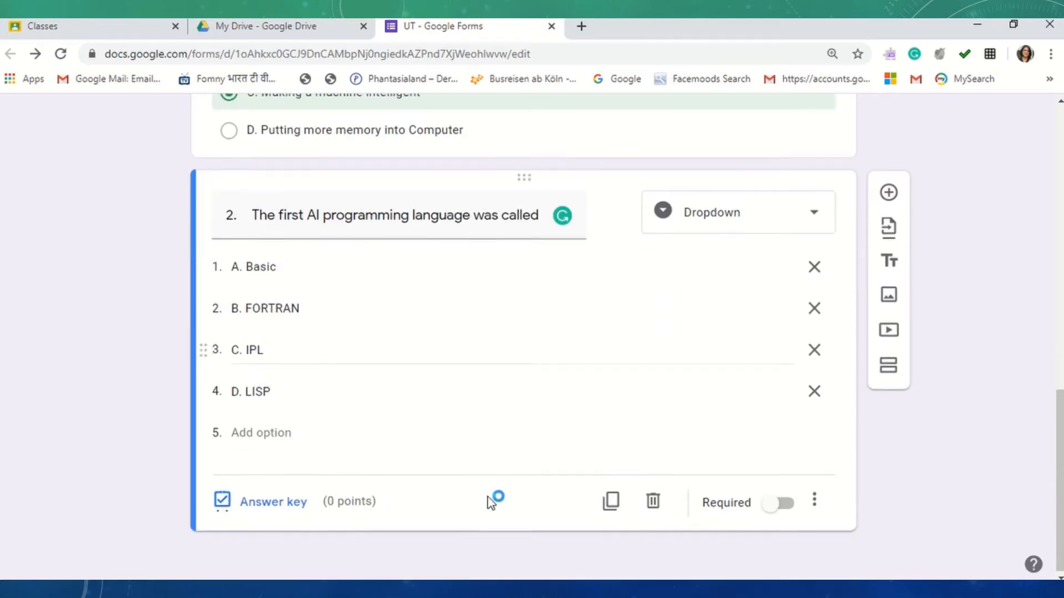
{"action": "left_click", "coordinate": [271, 505]}
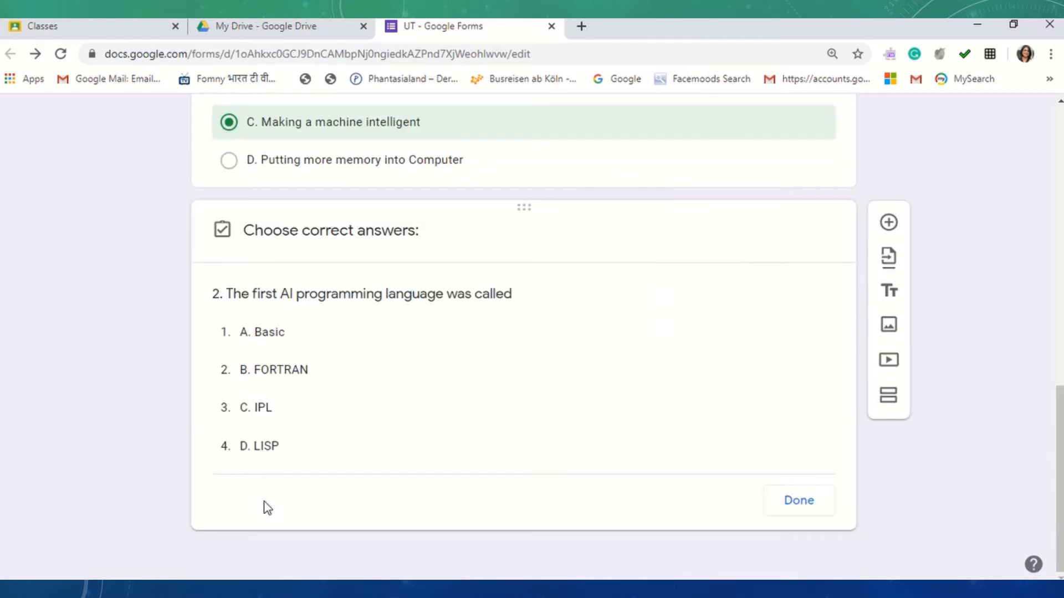
{"action": "left_click", "coordinate": [266, 455]}
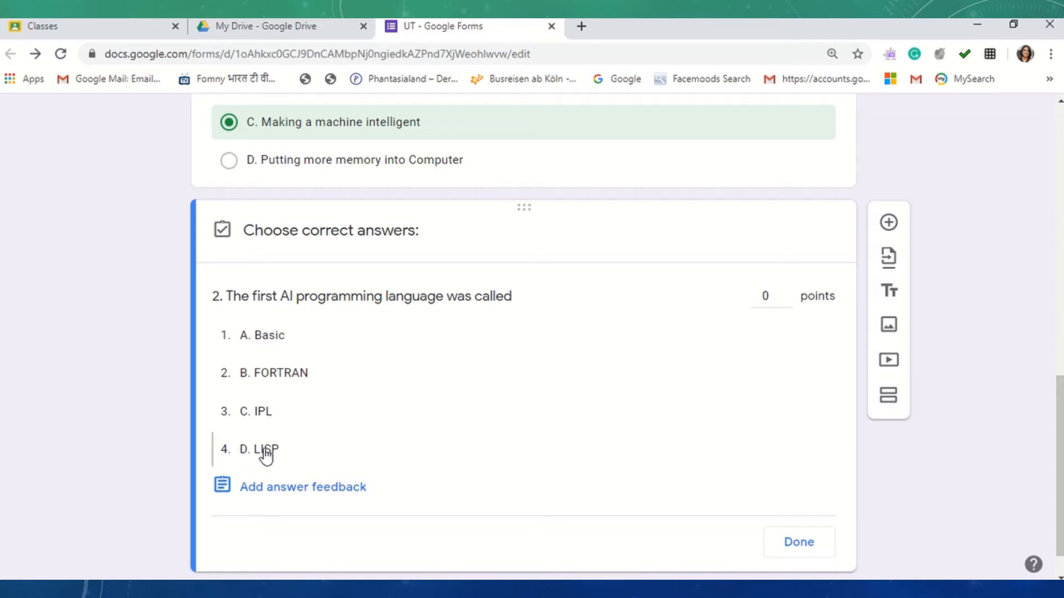
{"action": "left_click", "coordinate": [787, 293]}
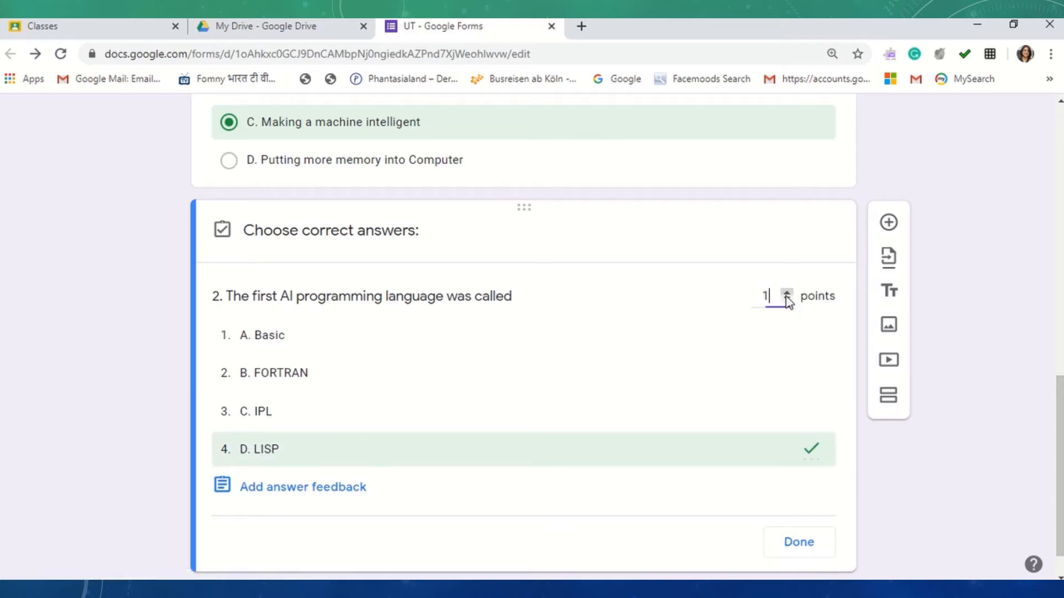
{"action": "left_click", "coordinate": [799, 543]}
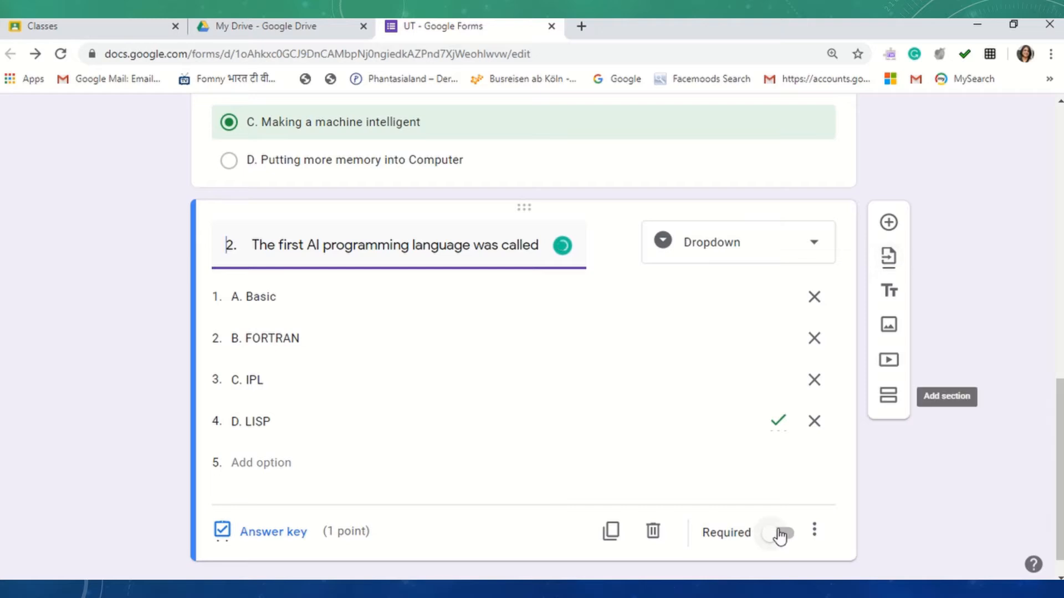
{"action": "scroll", "coordinate": [650, 273], "scroll_direction": "up", "scroll_amount": 7}
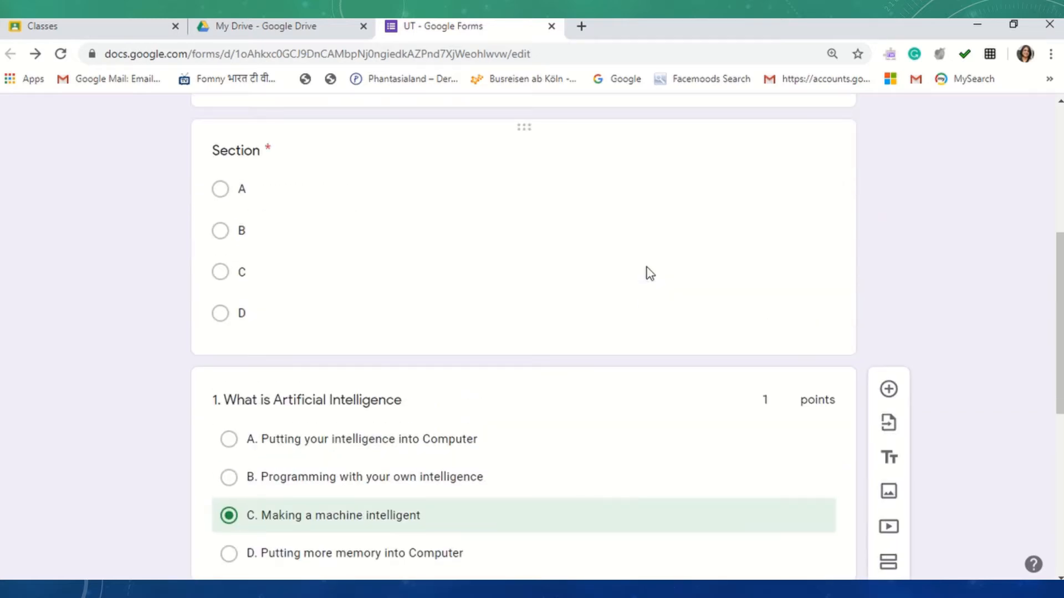
{"action": "scroll", "coordinate": [650, 272], "scroll_direction": "up", "scroll_amount": 6}
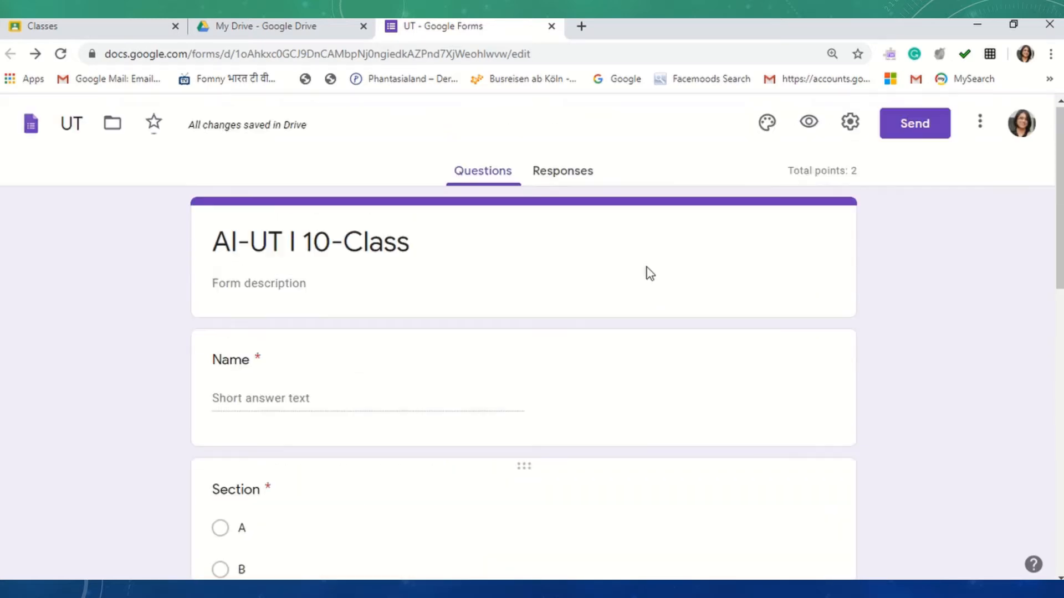
- Preview the quiz form, look through its fields and both AI questions, and return to the form editor
{"action": "left_click", "coordinate": [810, 123]}
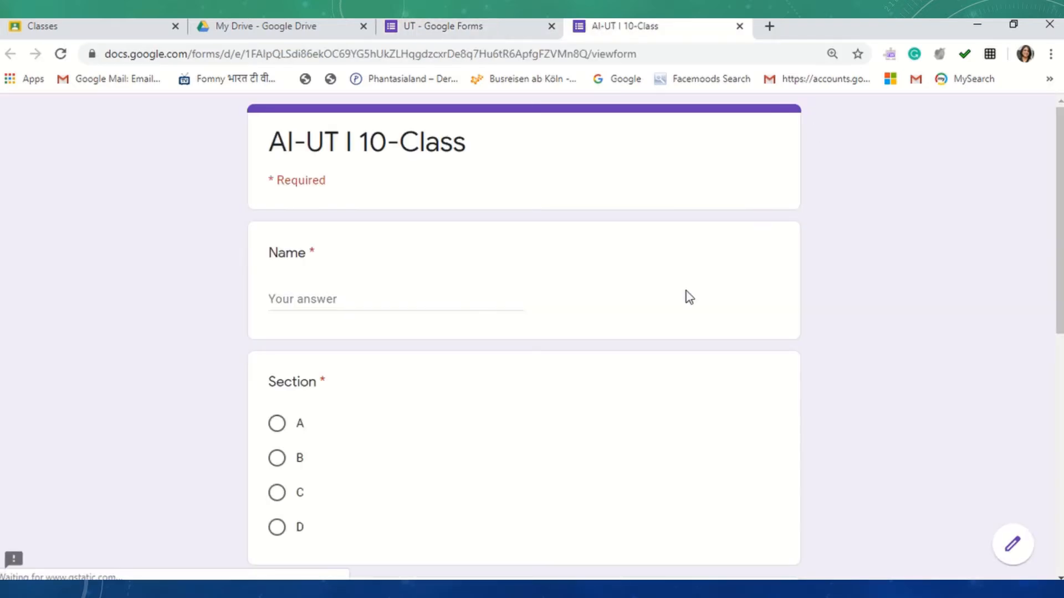
{"action": "scroll", "coordinate": [578, 319], "scroll_direction": "down", "scroll_amount": 9}
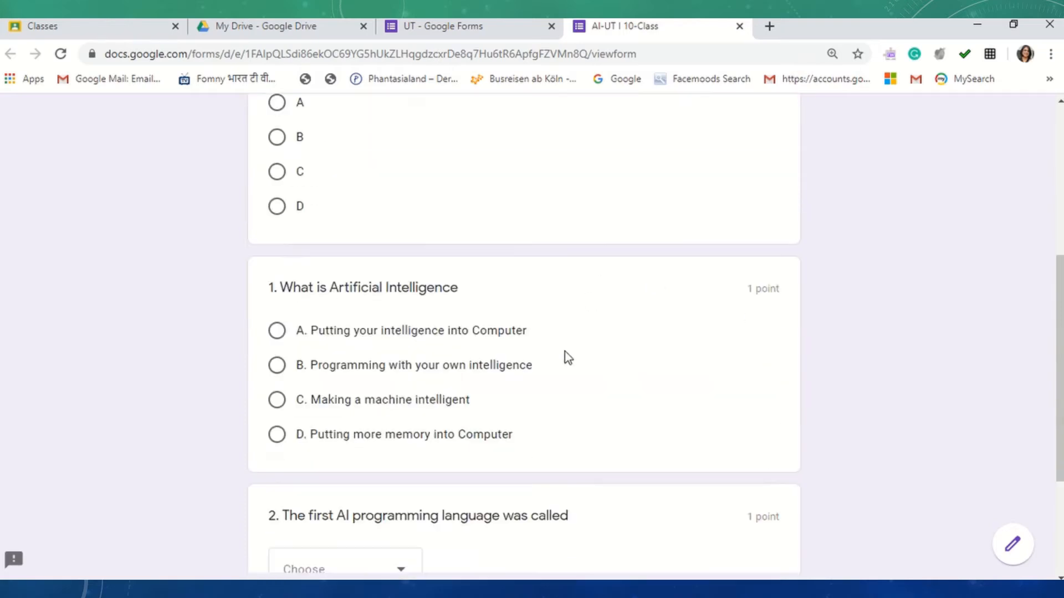
{"action": "scroll", "coordinate": [563, 360], "scroll_direction": "up", "scroll_amount": 3}
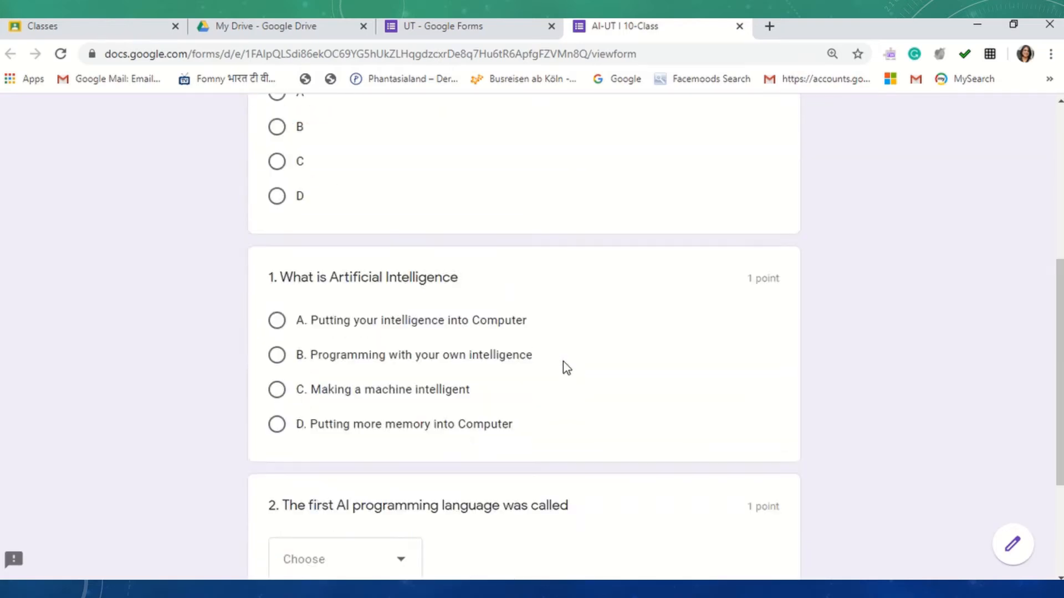
{"action": "scroll", "coordinate": [565, 367], "scroll_direction": "up", "scroll_amount": 6}
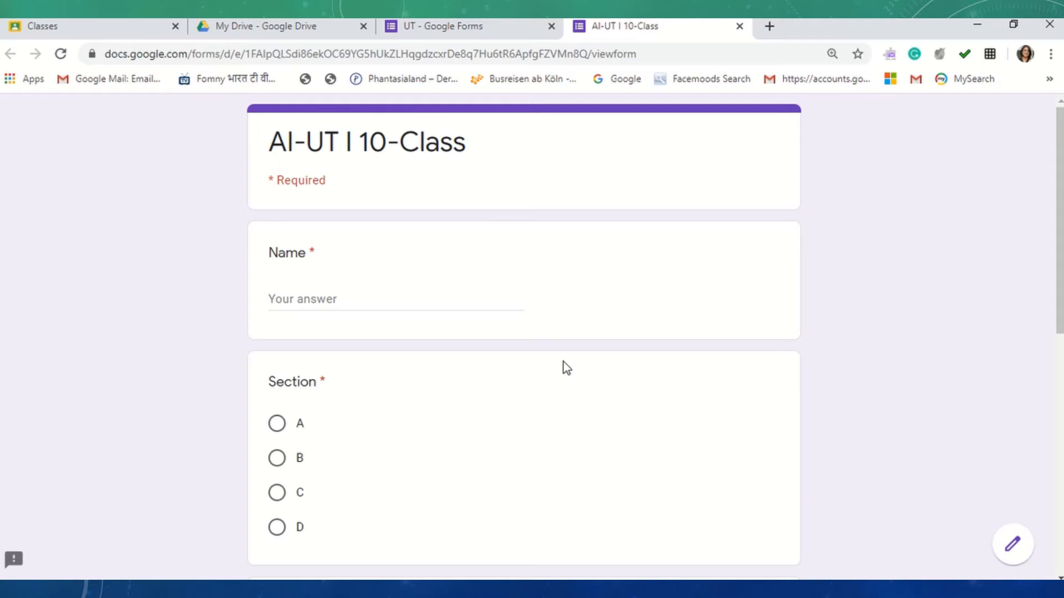
{"action": "left_click", "coordinate": [472, 29]}
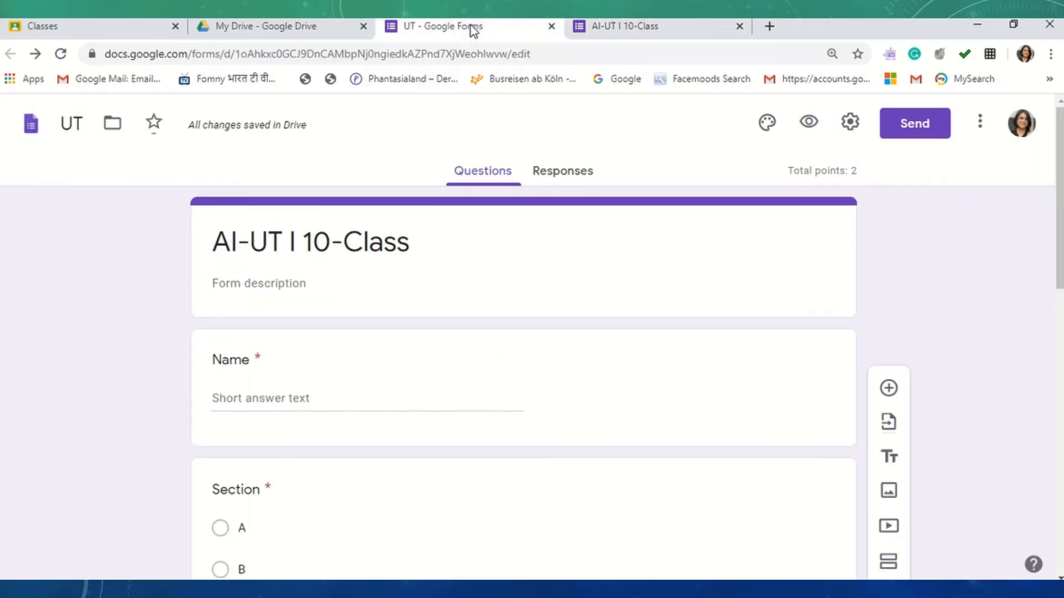
- In the form's general settings, enable collecting email addresses and limiting to 1 response, and remove the restriction to users in the school organization
{"action": "left_click", "coordinate": [849, 124]}
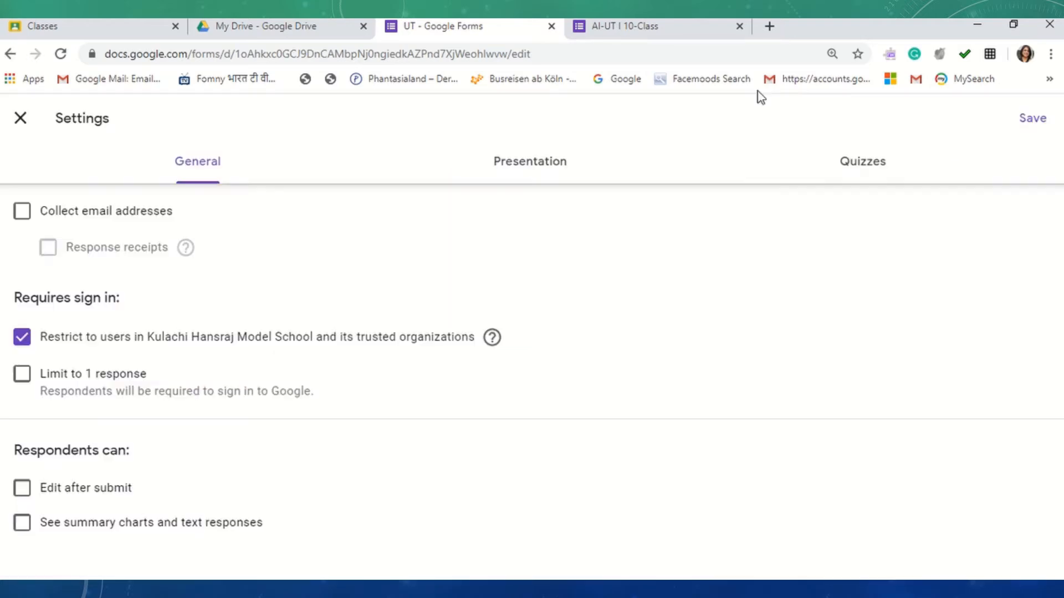
{"action": "left_click", "coordinate": [21, 215]}
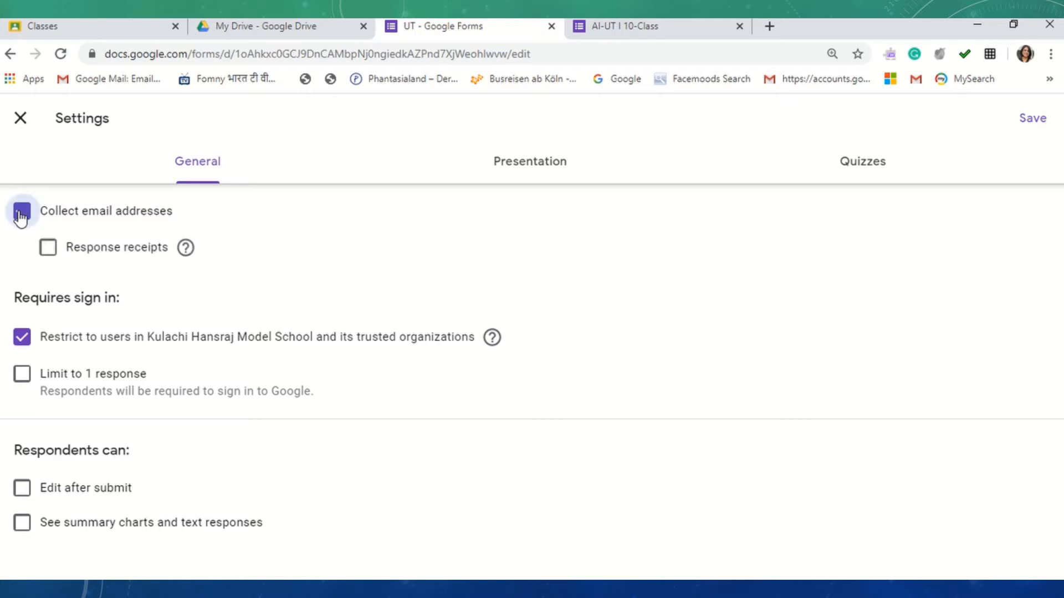
{"action": "left_click", "coordinate": [22, 377]}
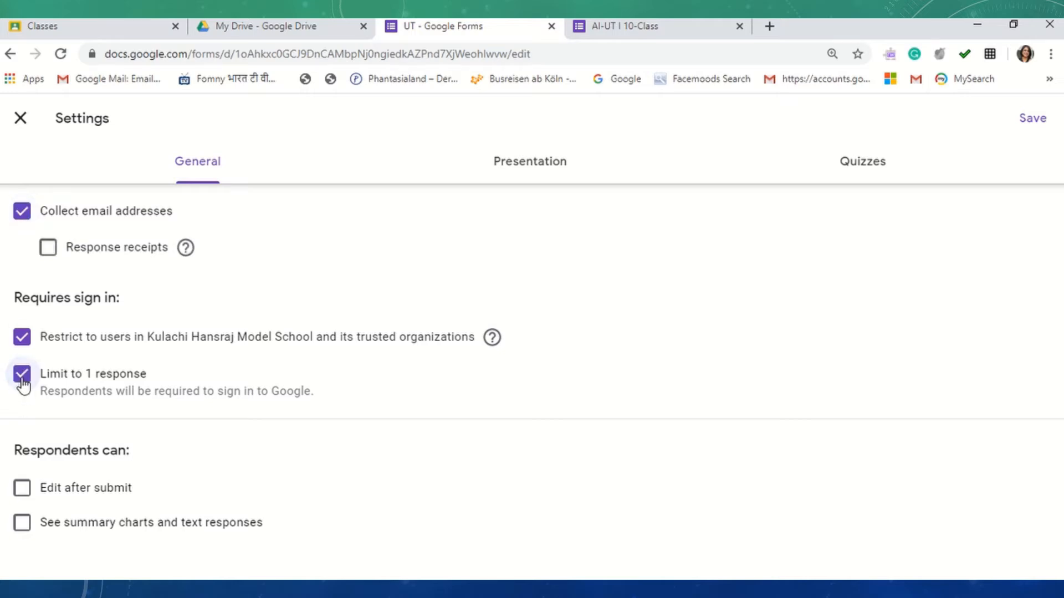
{"action": "left_click", "coordinate": [21, 337]}
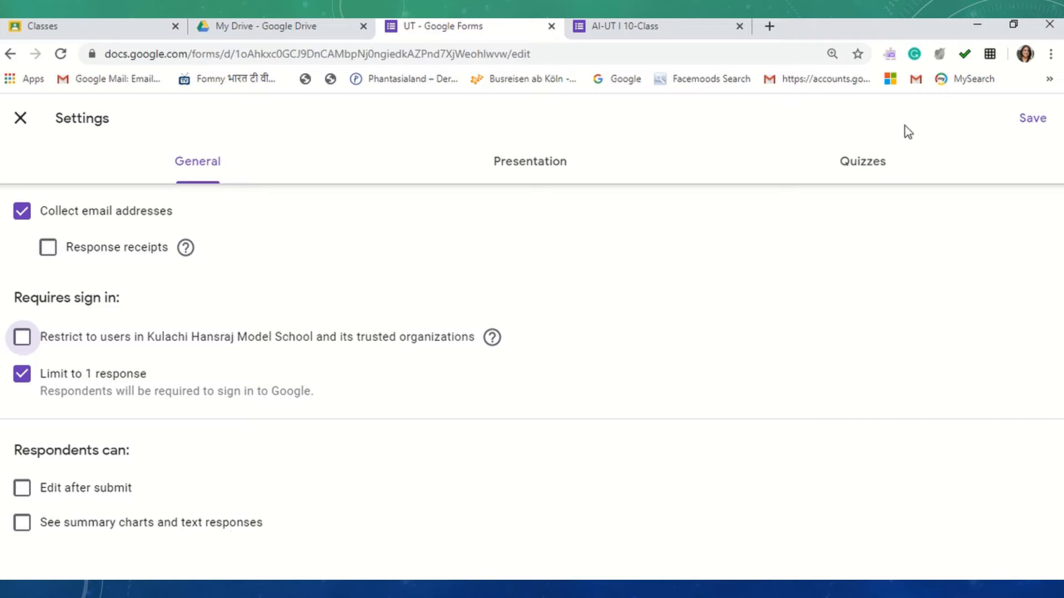
- Review the quiz options for grade release and what respondents can see, and save the form settings
{"action": "left_click", "coordinate": [880, 177]}
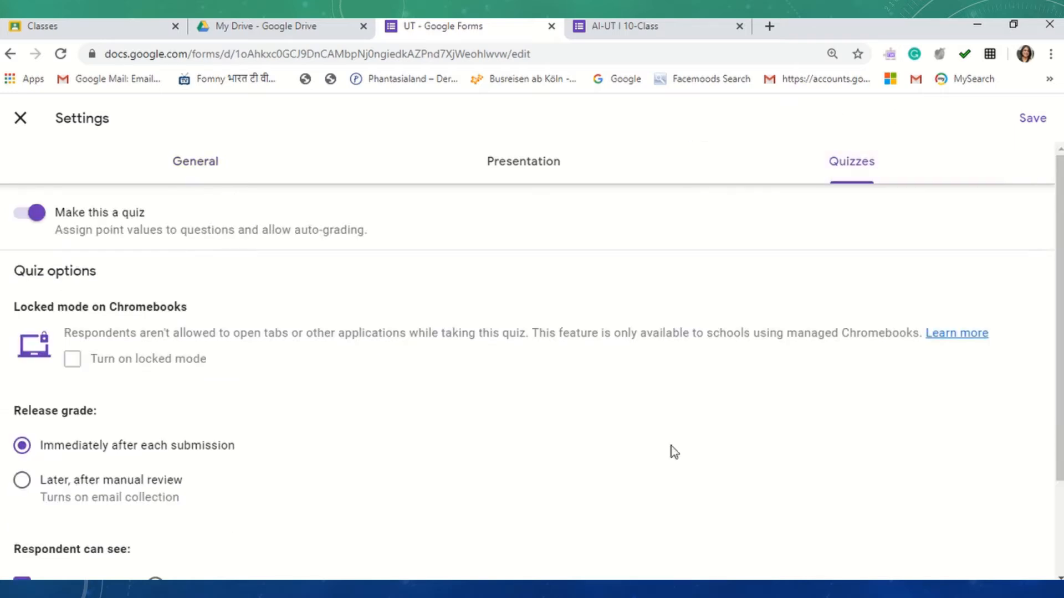
{"action": "scroll", "coordinate": [264, 485], "scroll_direction": "down", "scroll_amount": 2}
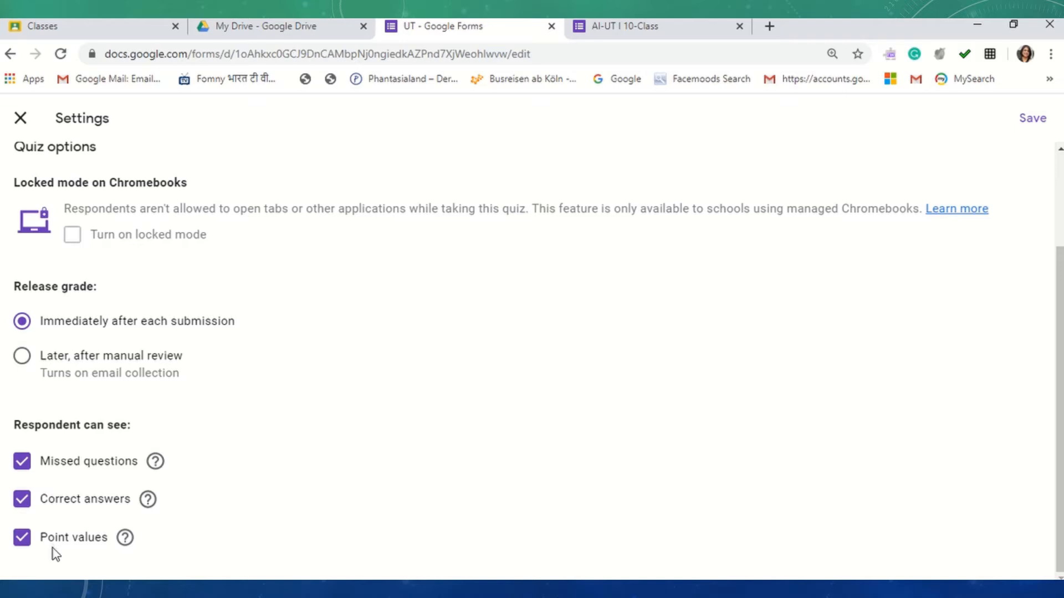
{"action": "left_click", "coordinate": [1039, 126]}
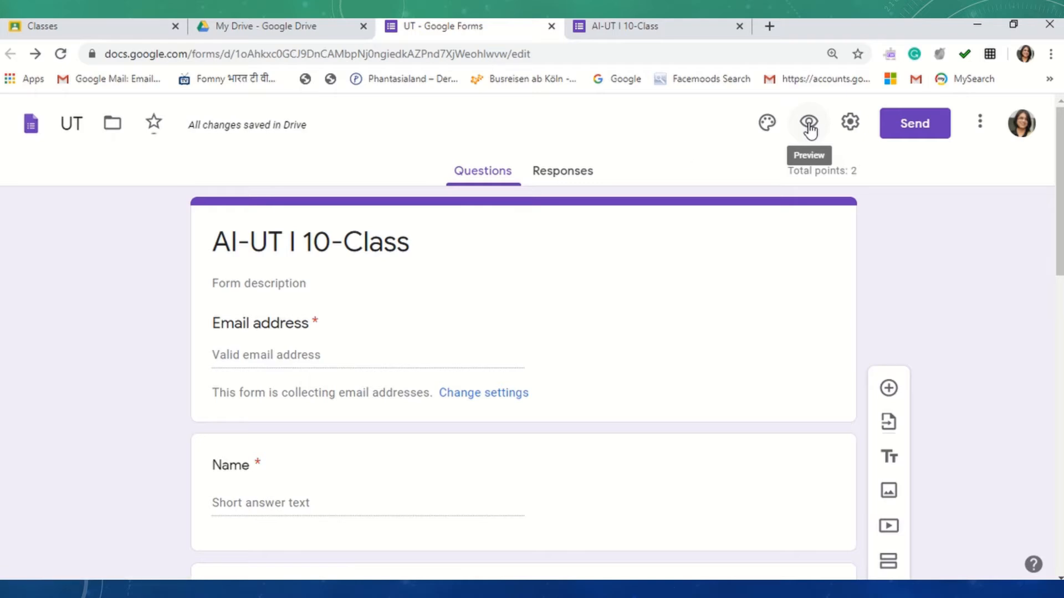
- Create a new spreadsheet named "UT (Responses)" as the form's response destination, and close it to return to the form
{"action": "left_click", "coordinate": [570, 178]}
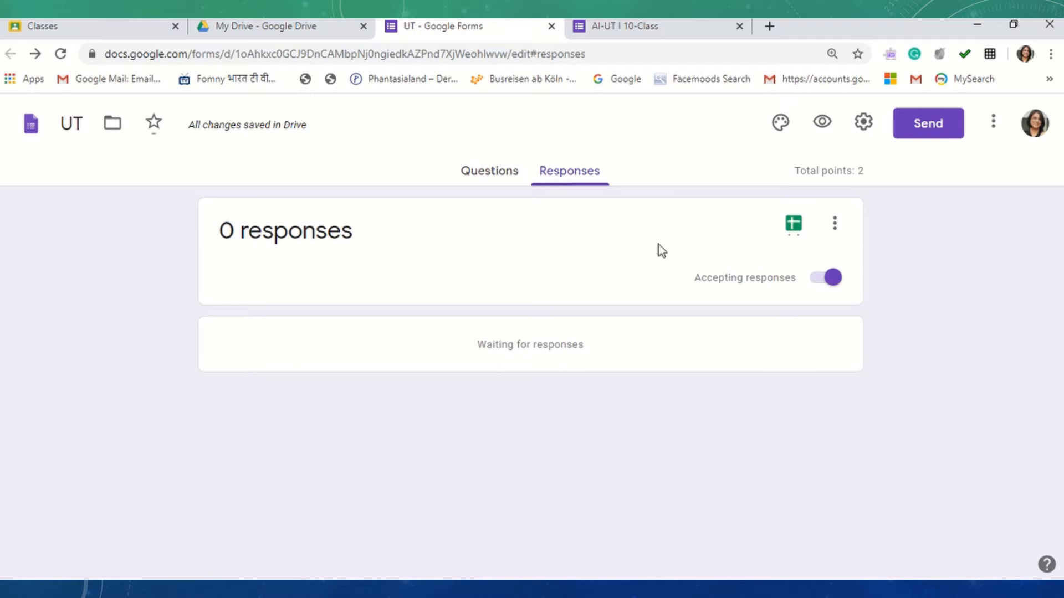
{"action": "left_click", "coordinate": [794, 224]}
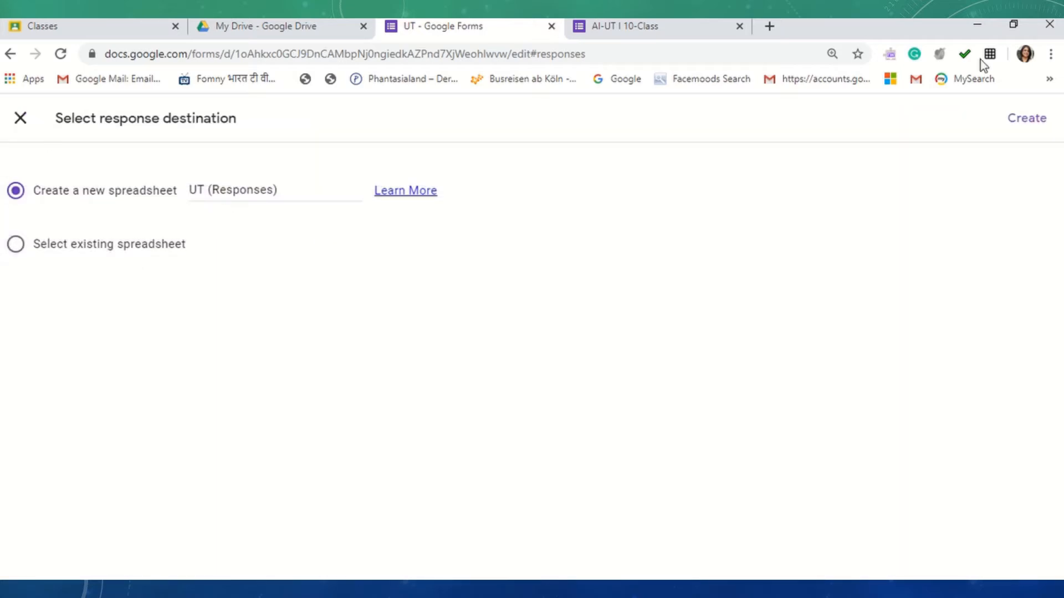
{"action": "left_click", "coordinate": [1031, 123]}
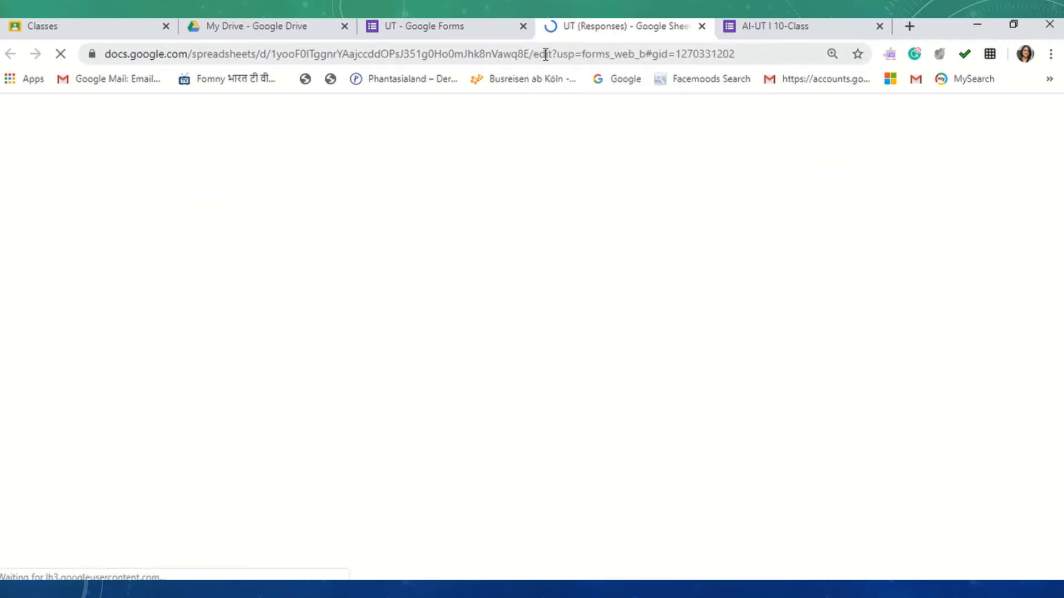
{"action": "left_click", "coordinate": [701, 27]}
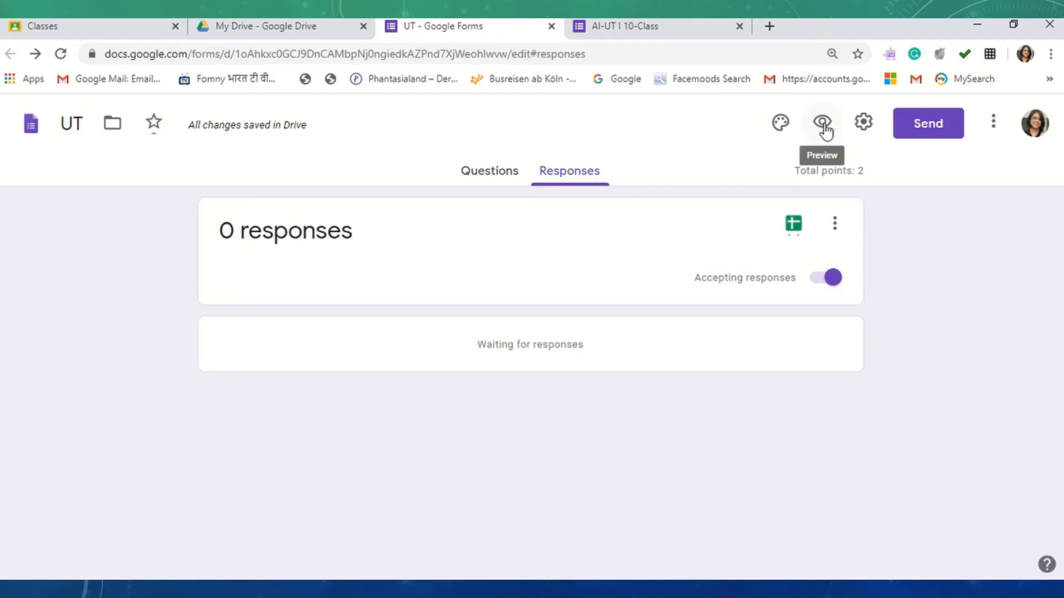
- Preview the form again and fill in the respondent's email address and name
{"action": "left_click", "coordinate": [823, 123]}
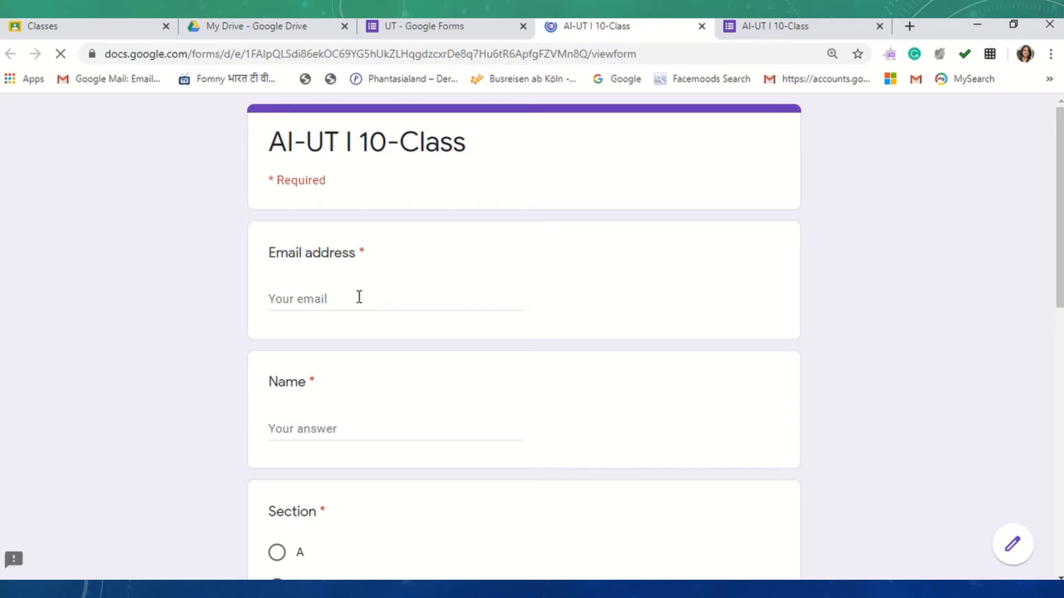
{"action": "left_click", "coordinate": [359, 297]}
{"action": "left_click", "coordinate": [377, 340]}
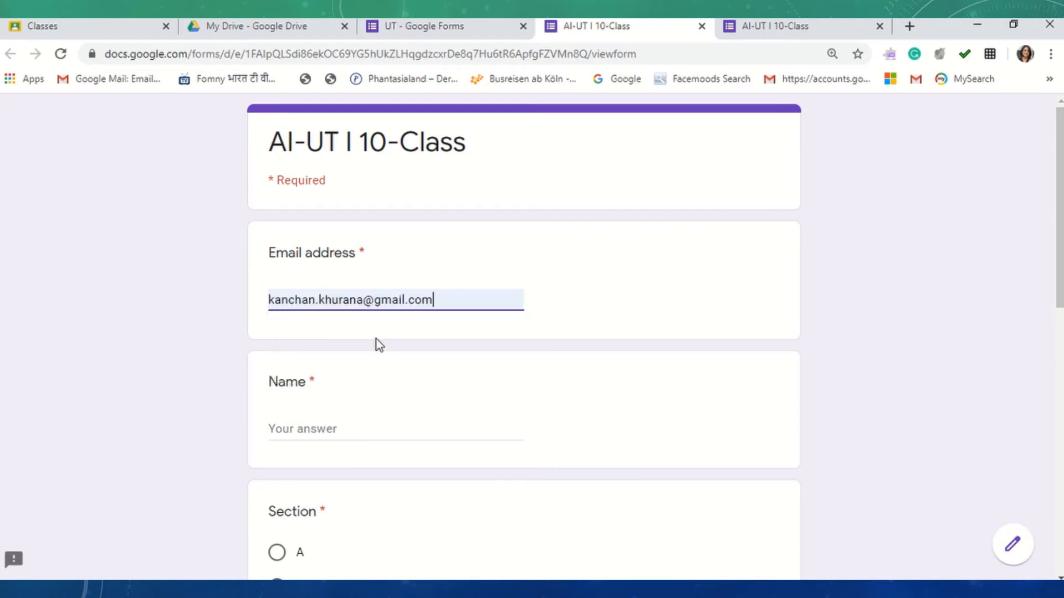
{"action": "left_click", "coordinate": [334, 431]}
{"action": "type", "text": "K"}
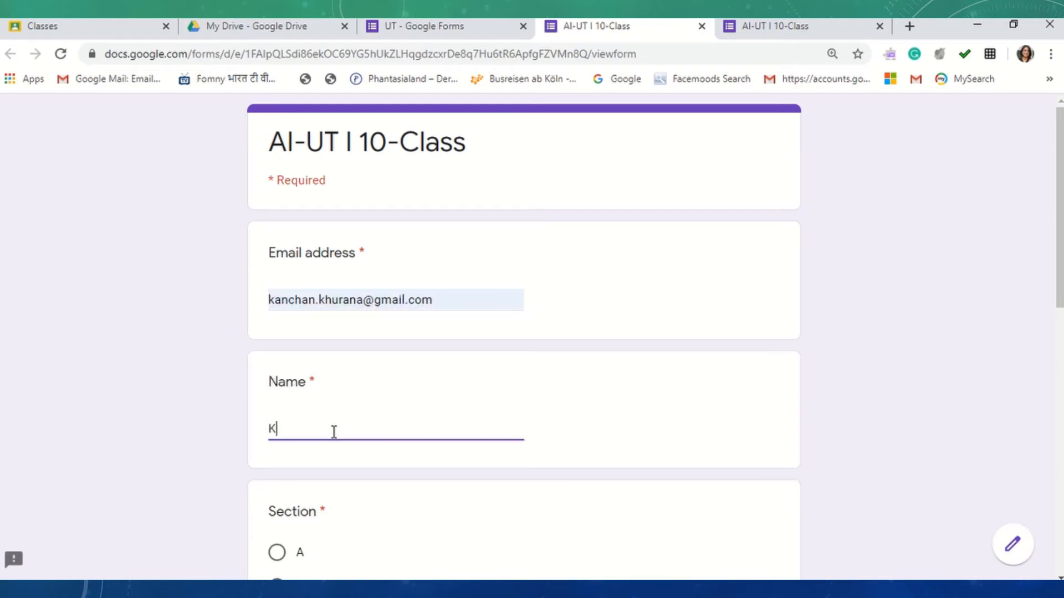
{"action": "type", "text": "anc"}
{"action": "key", "text": "ctrl+super+o"}
{"action": "left_click", "coordinate": [311, 430]}
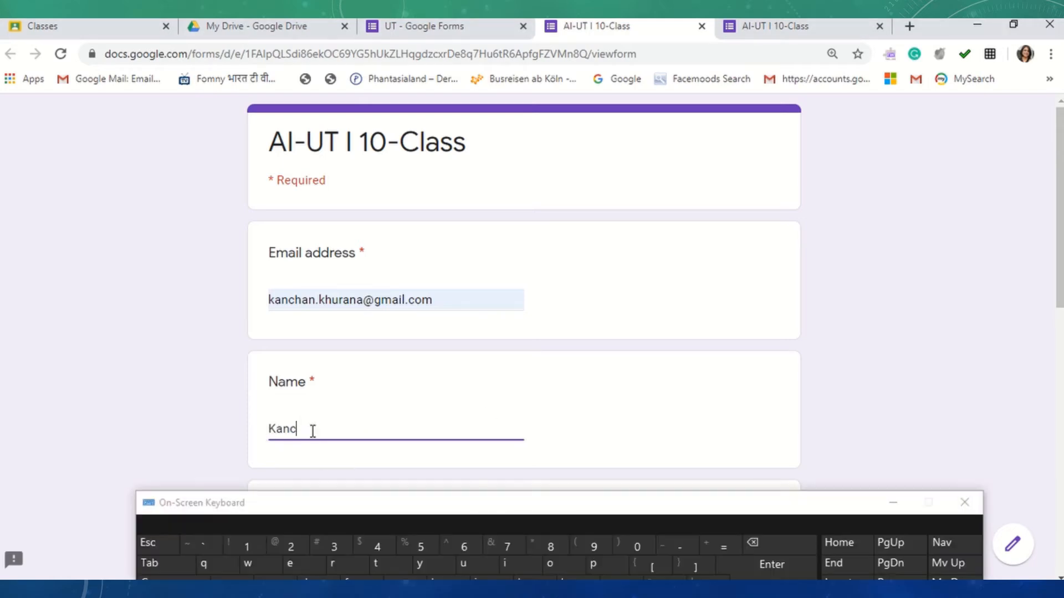
{"action": "left_click", "coordinate": [447, 578]}
{"action": "type", "text": "a"}
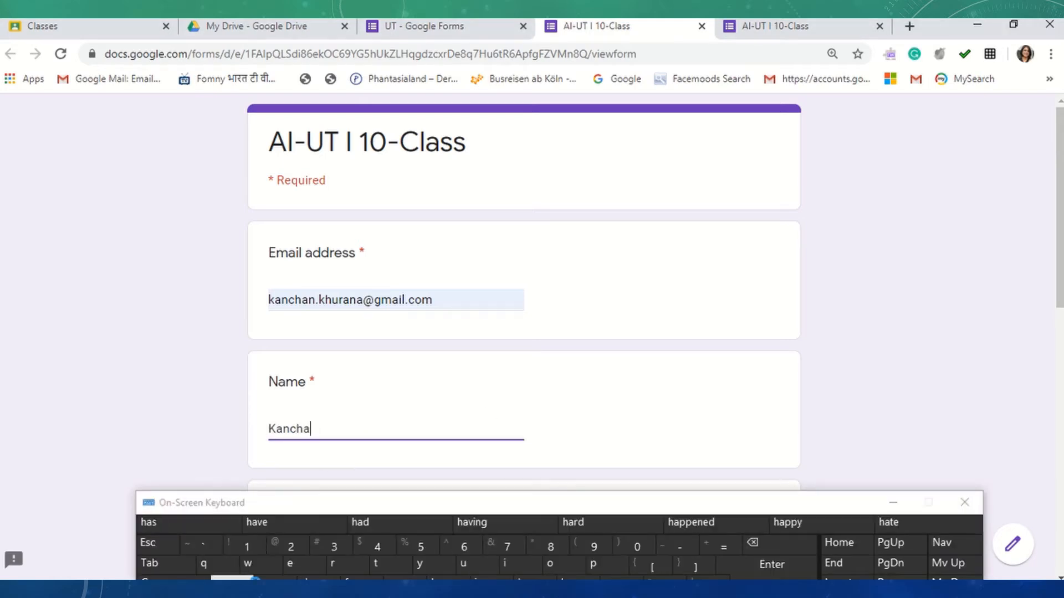
{"action": "type", "text": "n"}
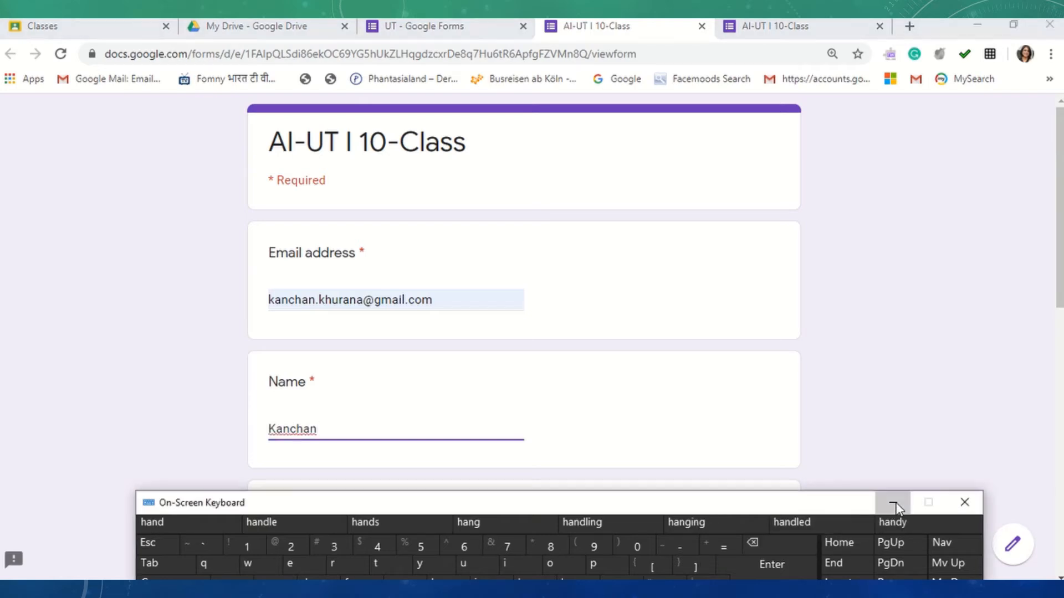
{"action": "left_click", "coordinate": [893, 502]}
- Select section B and answer question 1 with "B. Programming with your own intelligence"
{"action": "scroll", "coordinate": [360, 521], "scroll_direction": "down", "scroll_amount": 3}
{"action": "scroll", "coordinate": [361, 532], "scroll_direction": "down", "scroll_amount": 1}
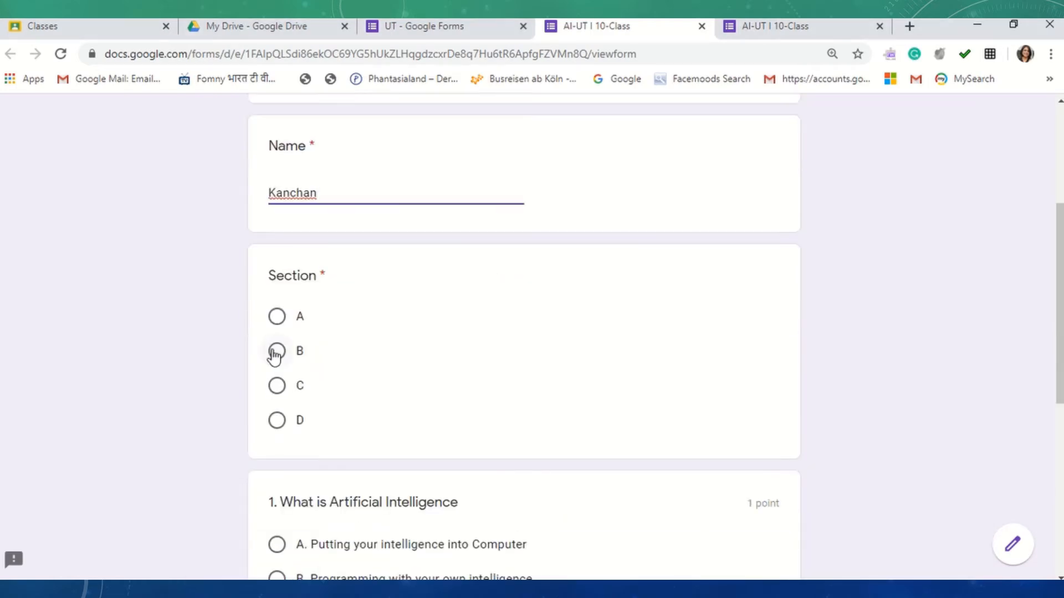
{"action": "left_click", "coordinate": [275, 352]}
{"action": "scroll", "coordinate": [363, 466], "scroll_direction": "down", "scroll_amount": 4}
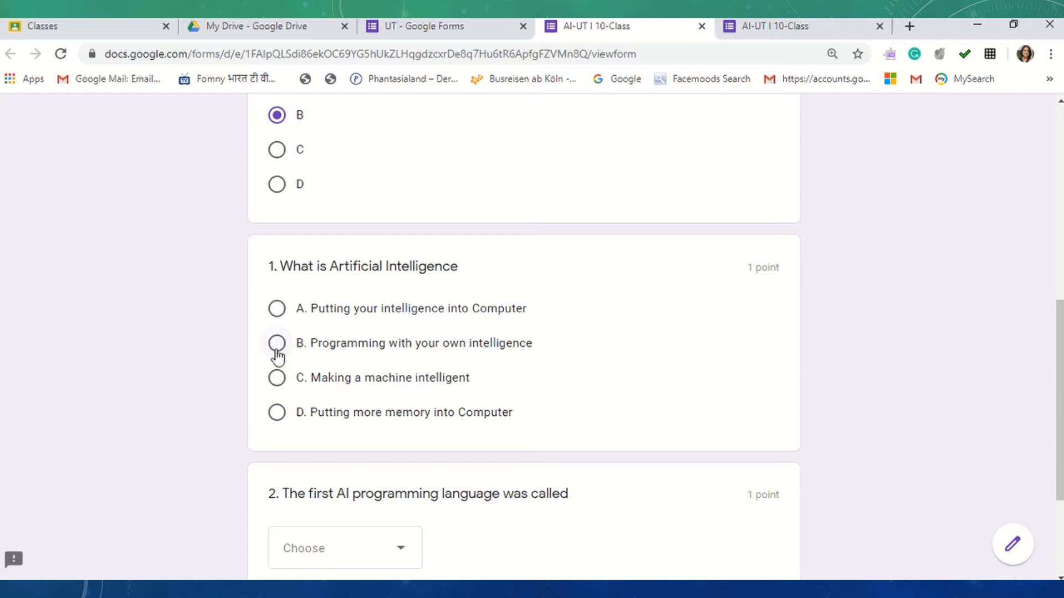
{"action": "left_click", "coordinate": [276, 349]}
- Answer question 2 with "D. LISP" and submit the quiz response
{"action": "scroll", "coordinate": [382, 477], "scroll_direction": "down", "scroll_amount": 3}
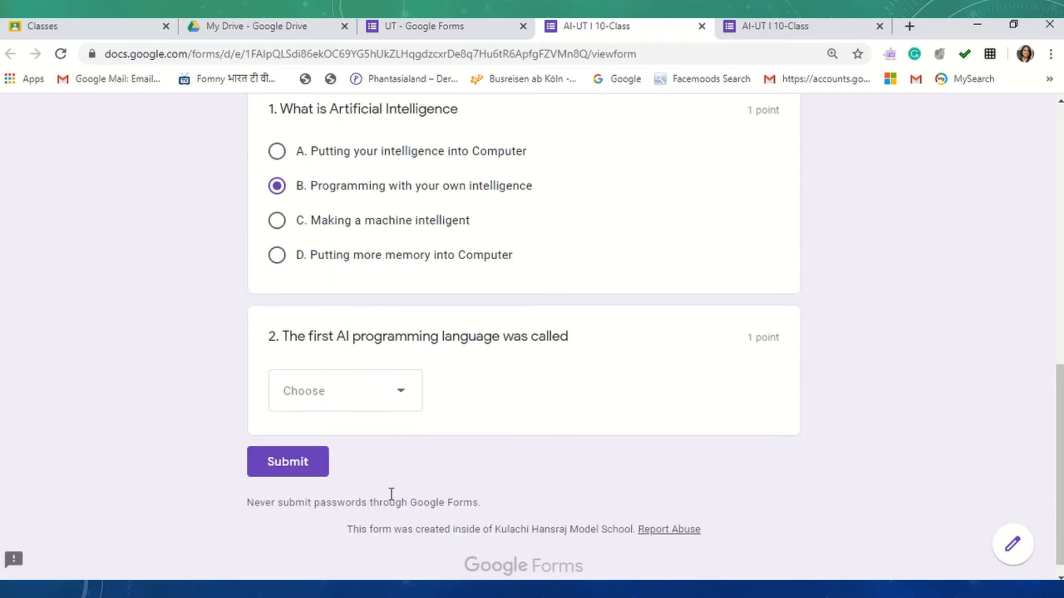
{"action": "left_click", "coordinate": [402, 400]}
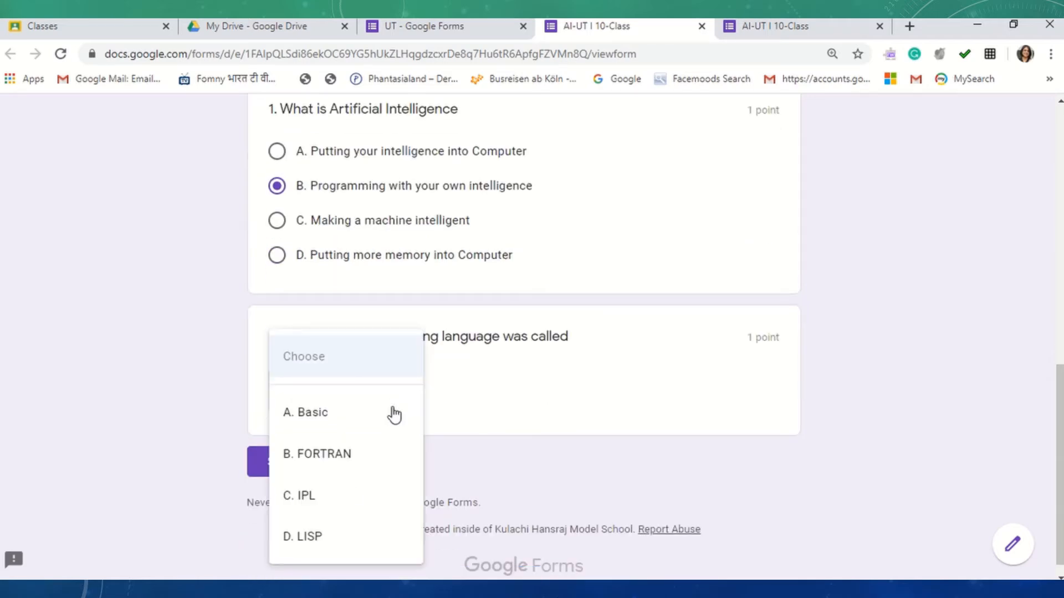
{"action": "left_click", "coordinate": [332, 542]}
{"action": "left_click", "coordinate": [302, 472]}
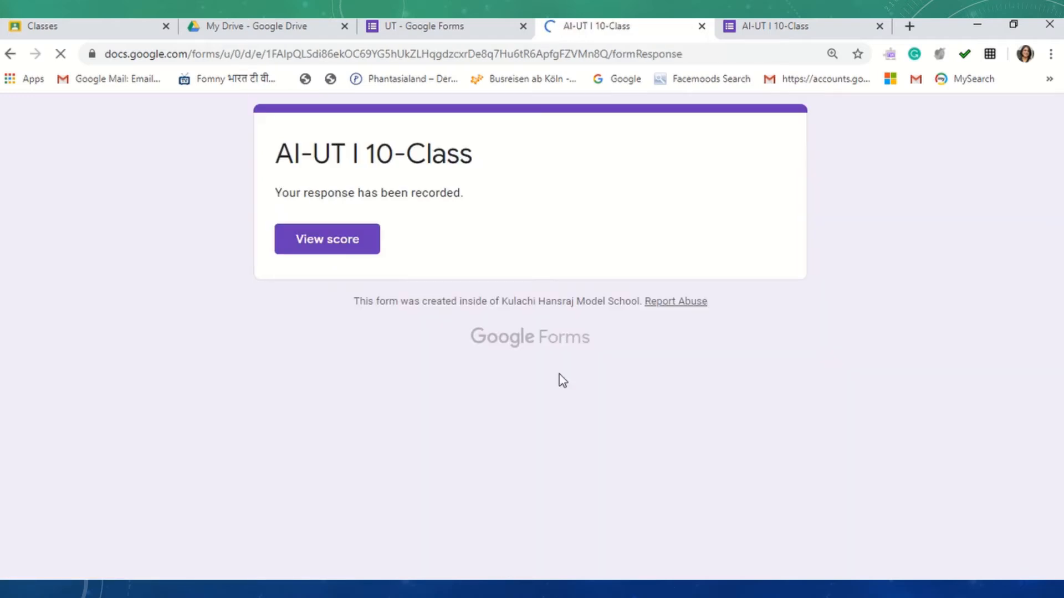
- View the submitted response's score and examine the total points and the marking of each question
{"action": "left_click", "coordinate": [330, 242]}
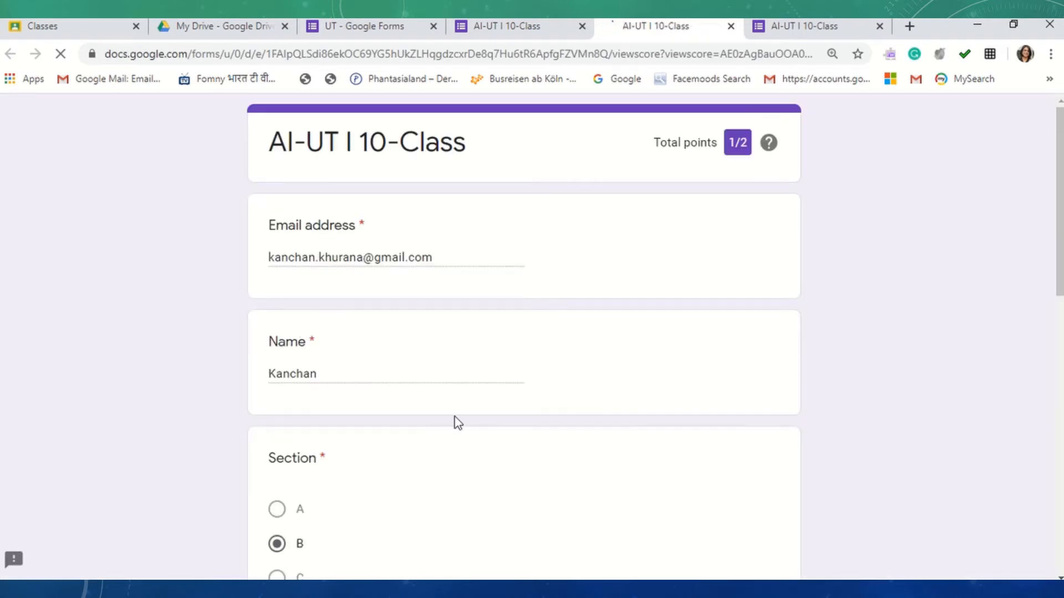
{"action": "scroll", "coordinate": [458, 423], "scroll_direction": "down", "scroll_amount": 5}
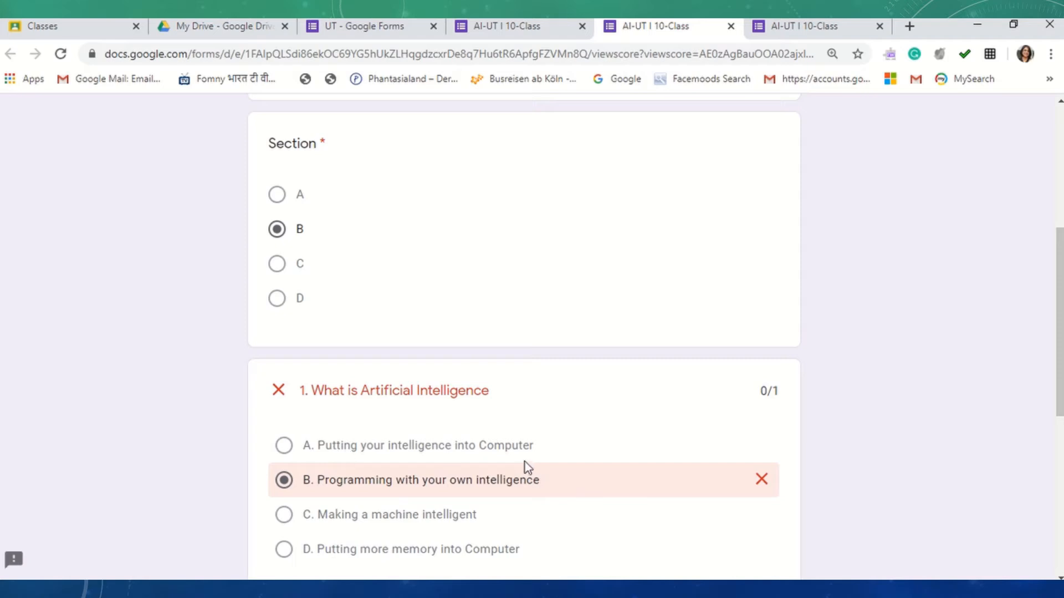
{"action": "scroll", "coordinate": [524, 467], "scroll_direction": "down", "scroll_amount": 4}
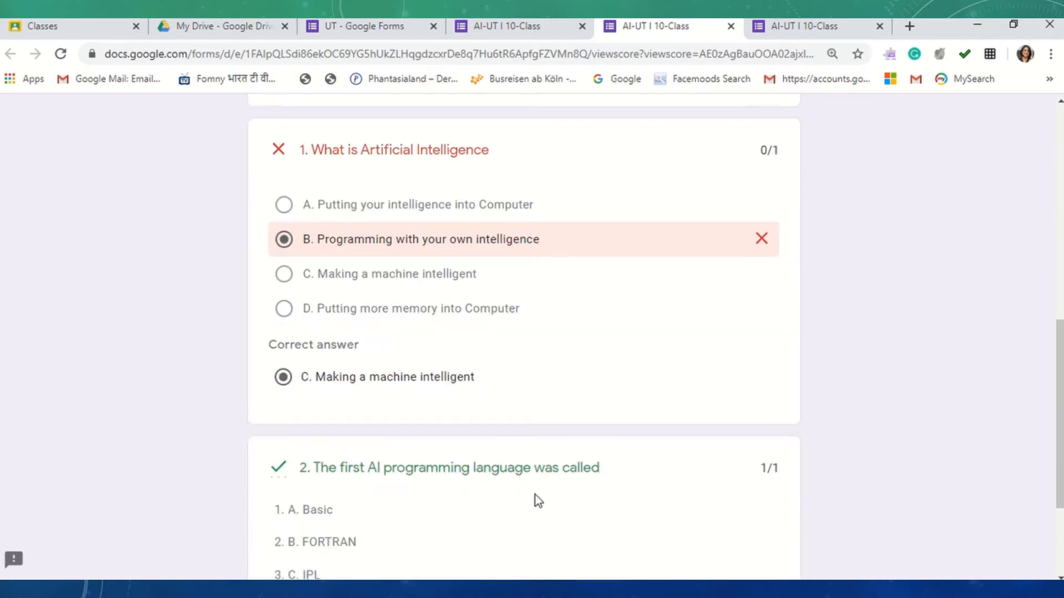
{"action": "scroll", "coordinate": [537, 500], "scroll_direction": "down", "scroll_amount": 3}
{"action": "scroll", "coordinate": [434, 368], "scroll_direction": "up", "scroll_amount": 4}
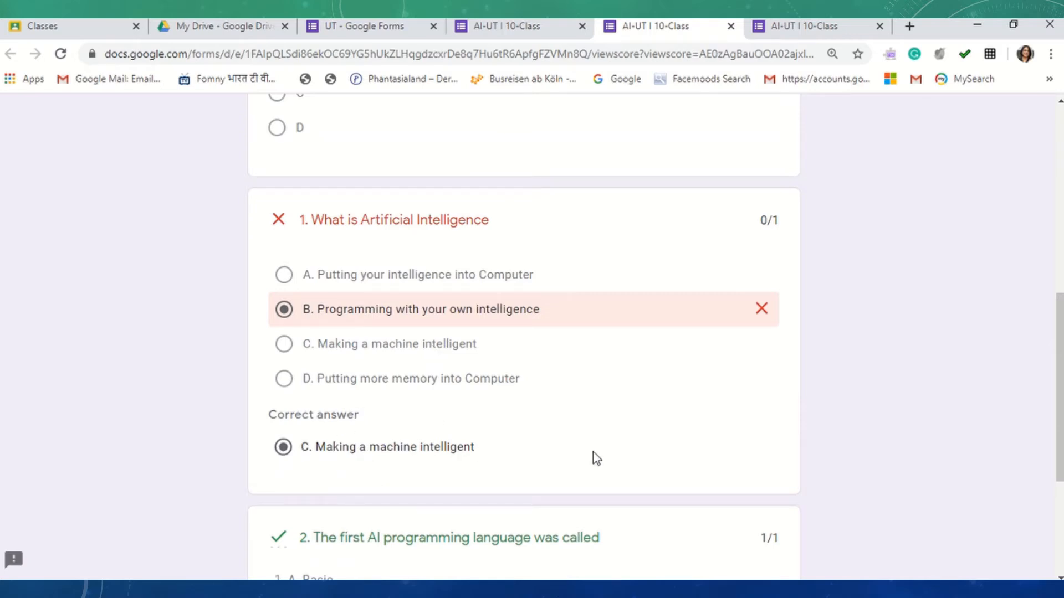
{"action": "scroll", "coordinate": [593, 452], "scroll_direction": "up", "scroll_amount": 9}
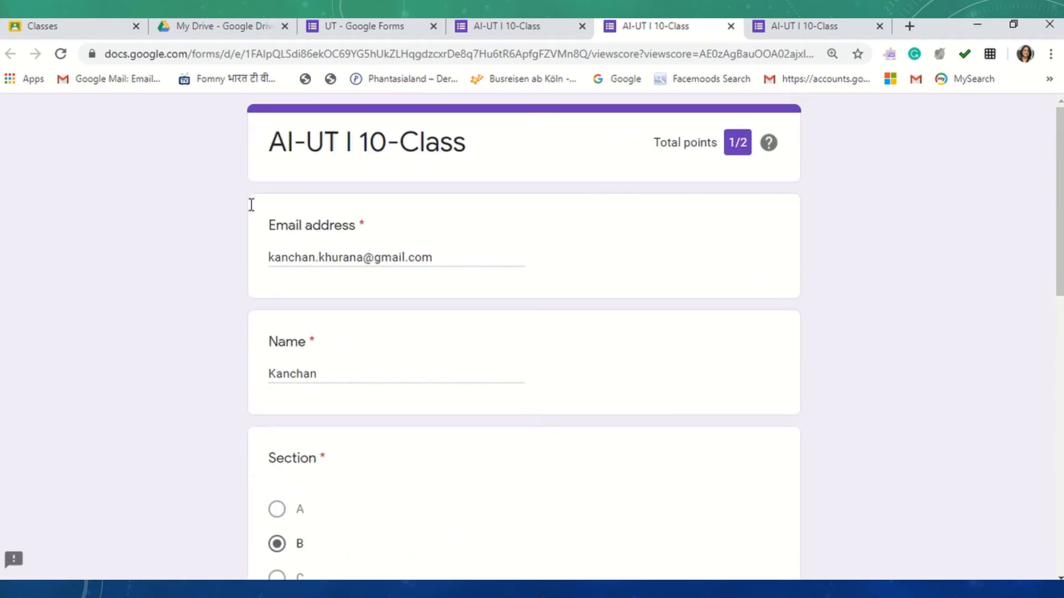
- Switch to Google Drive and open Google Classroom from its Google apps list
{"action": "mouse_move", "coordinate": [482, 40]}
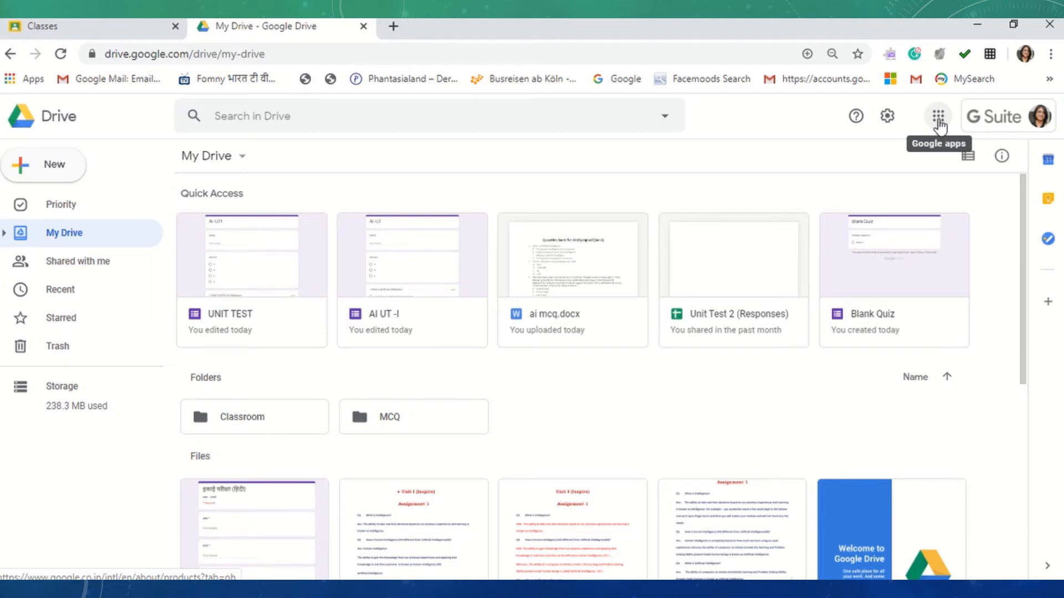
{"action": "left_click", "coordinate": [938, 117]}
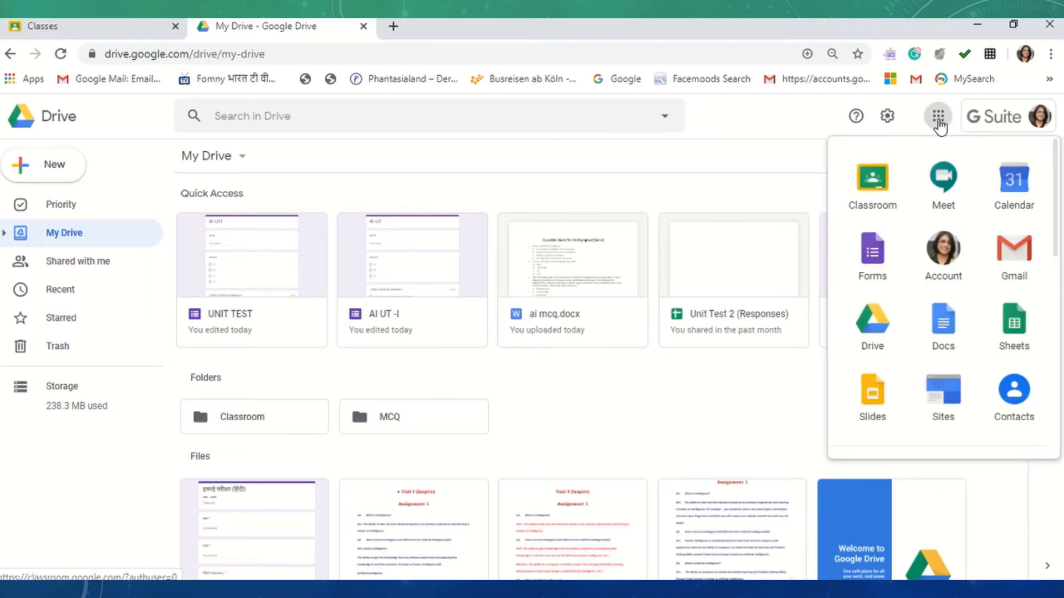
{"action": "left_click", "coordinate": [876, 202]}
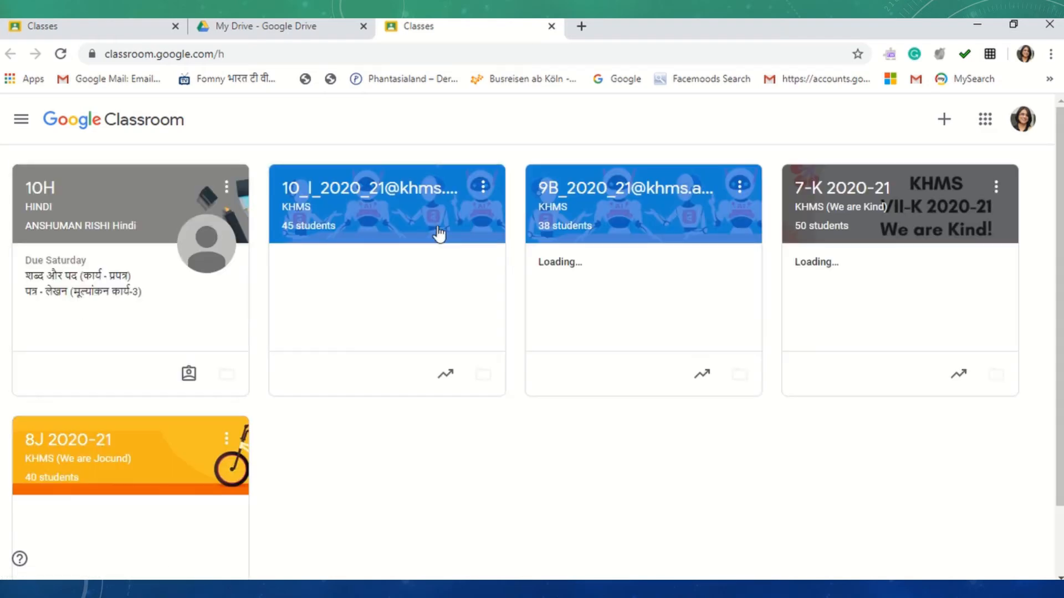
- Open the classwork of the 10_I_2020_21 class and start a new assignment
{"action": "left_click", "coordinate": [365, 207]}
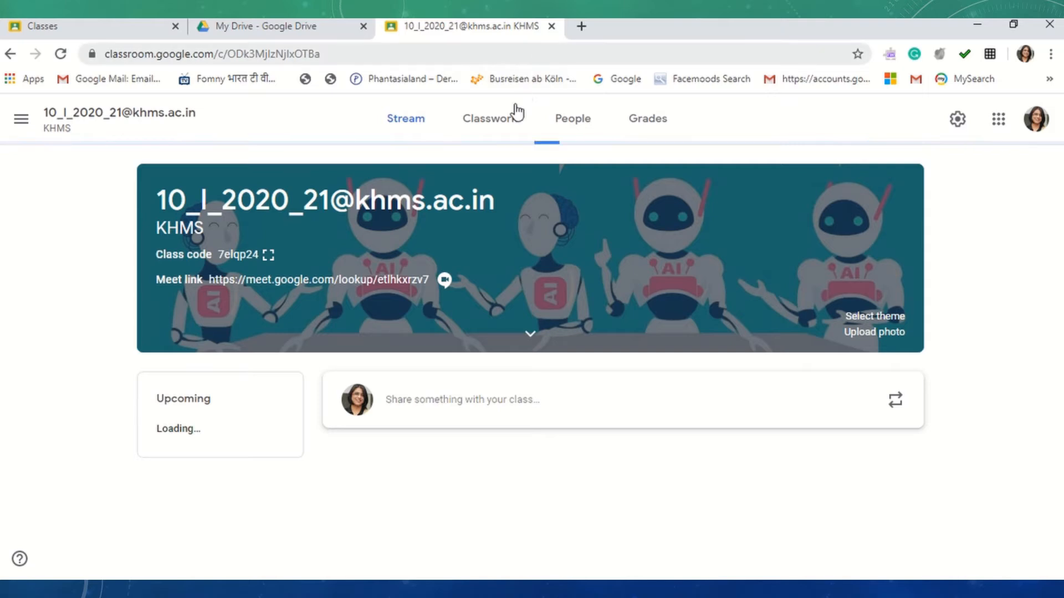
{"action": "left_click", "coordinate": [484, 125]}
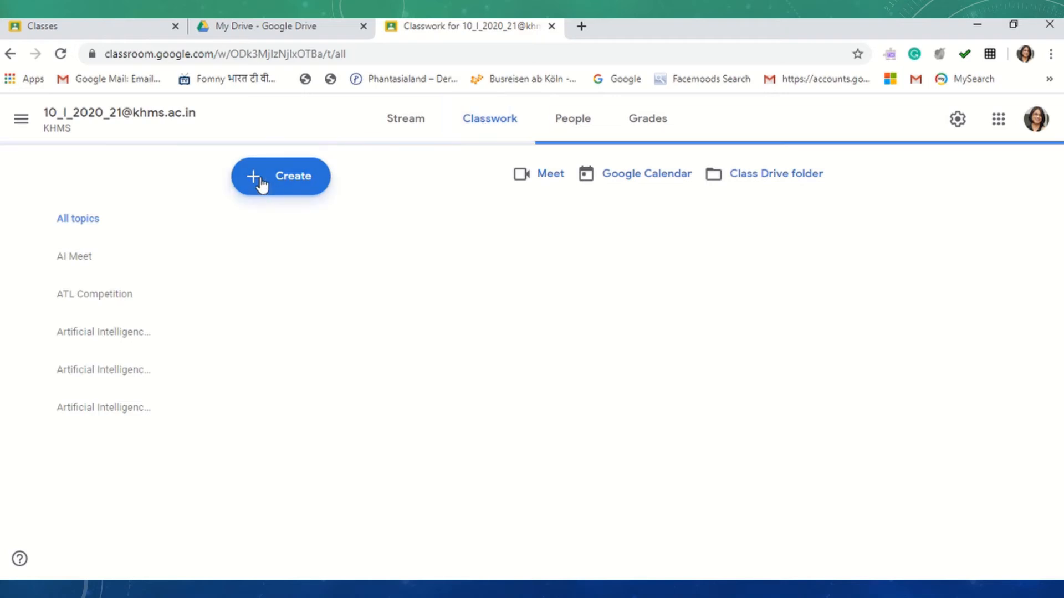
{"action": "left_click", "coordinate": [260, 185]}
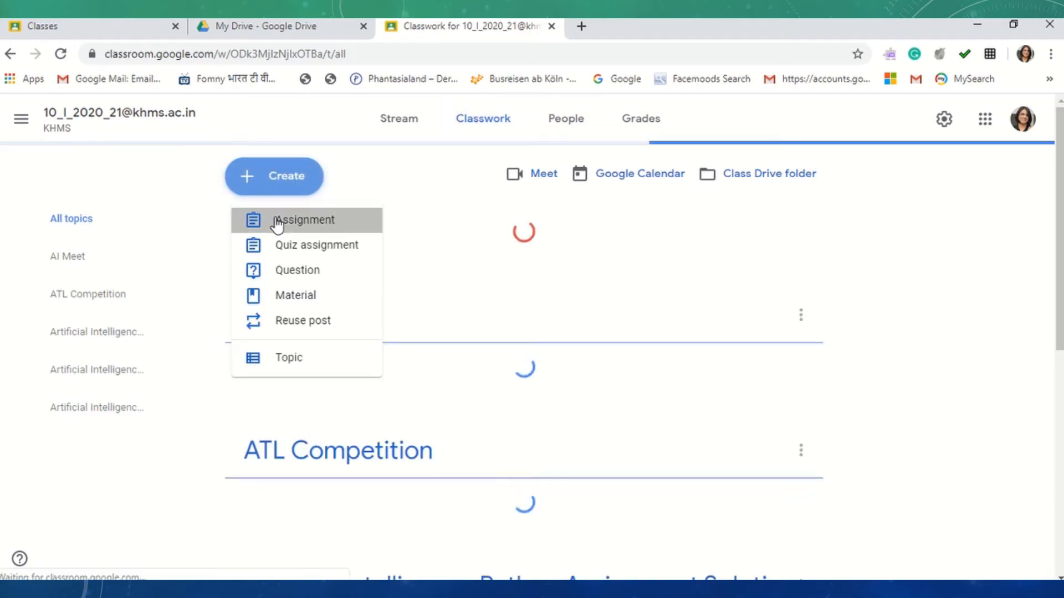
{"action": "left_click", "coordinate": [277, 222]}
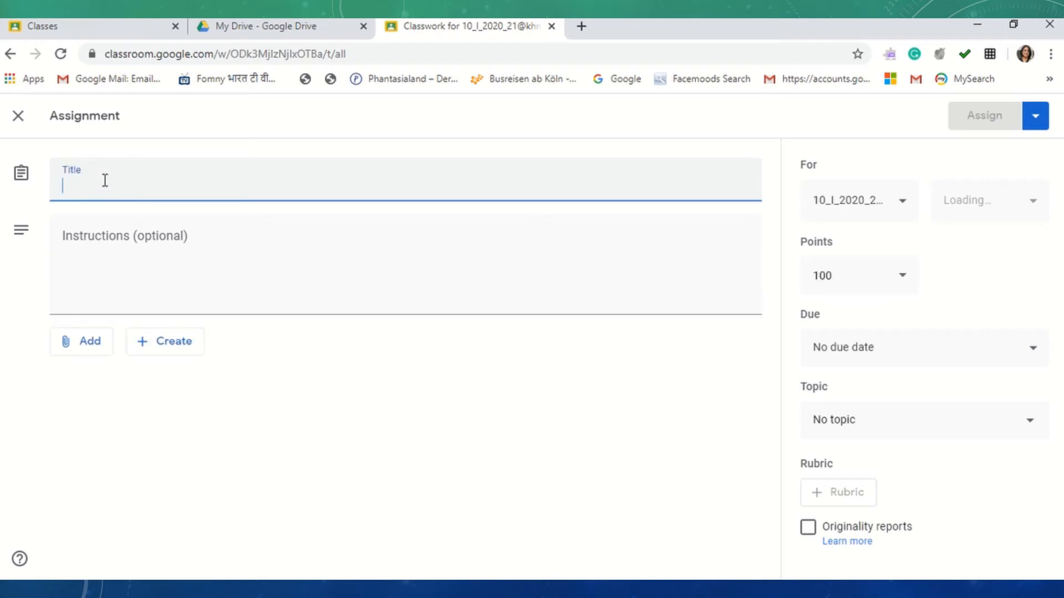
- Title the assignment "UNIT TEST I-AI"
{"action": "type", "text": "n"}
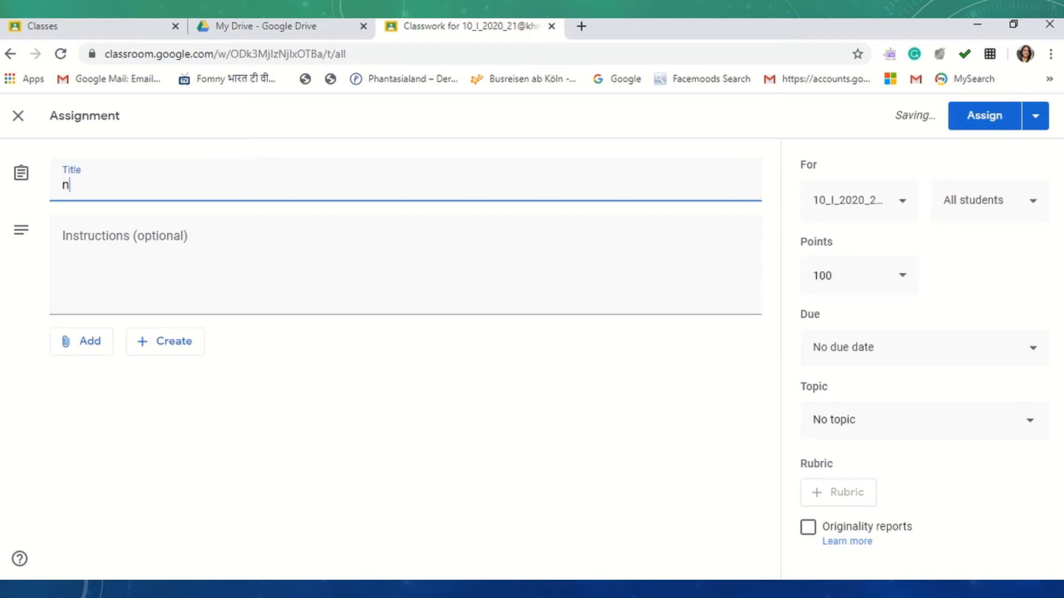
{"action": "left_click", "coordinate": [521, 589]}
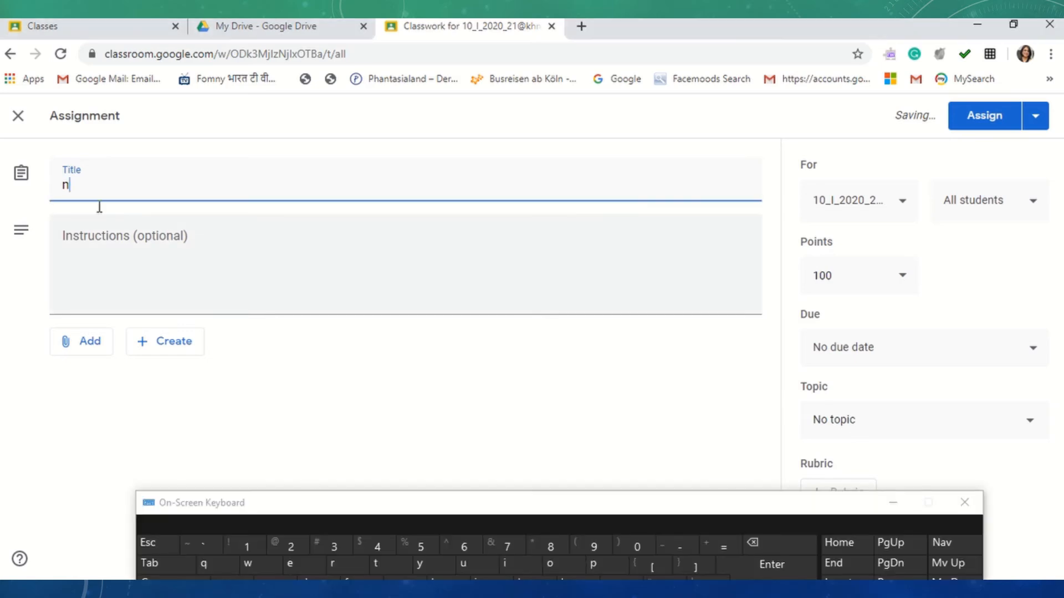
{"action": "left_click", "coordinate": [470, 573], "text": "shift"}
{"action": "left_click", "coordinate": [470, 596], "text": "shift"}
{"action": "left_click", "coordinate": [503, 564]}
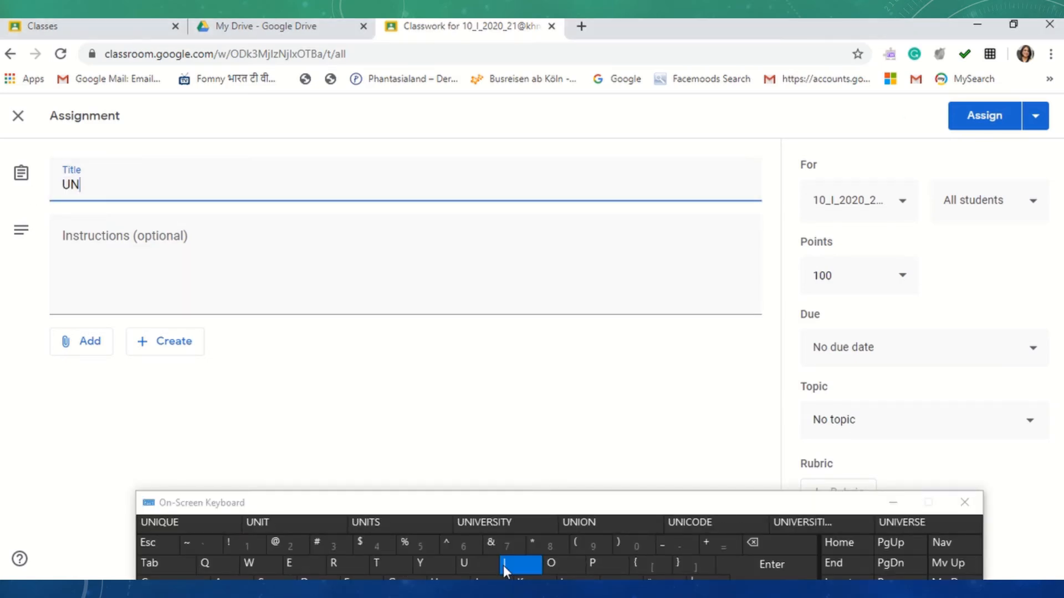
{"action": "left_click", "coordinate": [377, 564]}
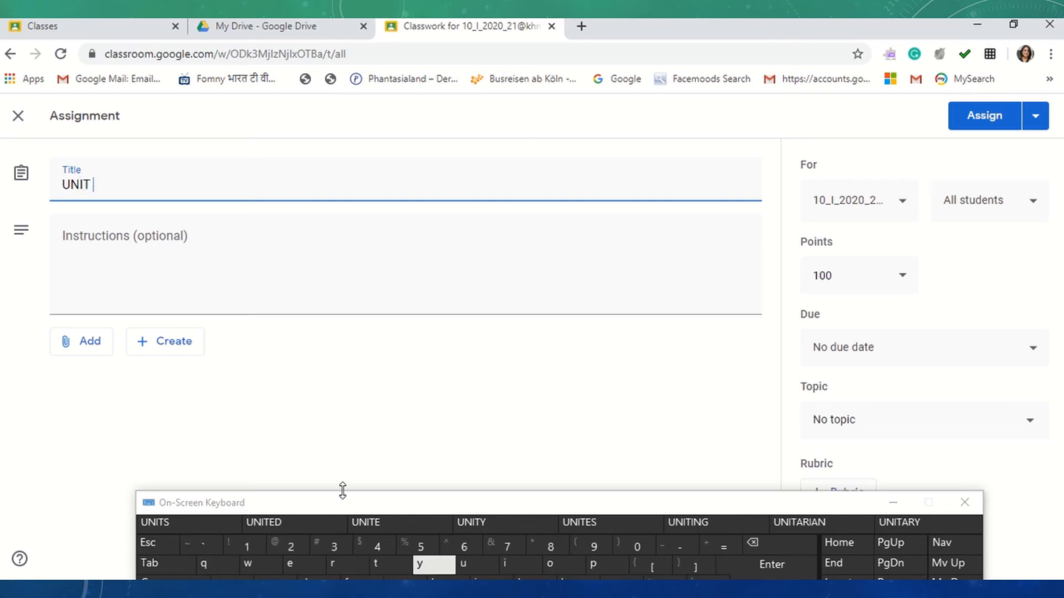
{"action": "left_click", "coordinate": [304, 564]}
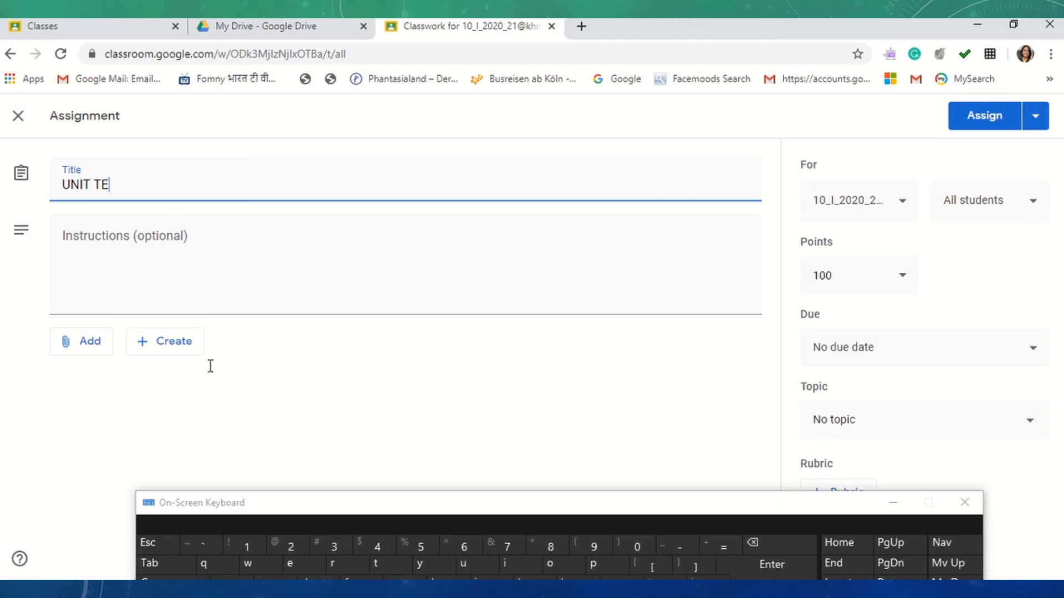
{"action": "type", "text": "ST"}
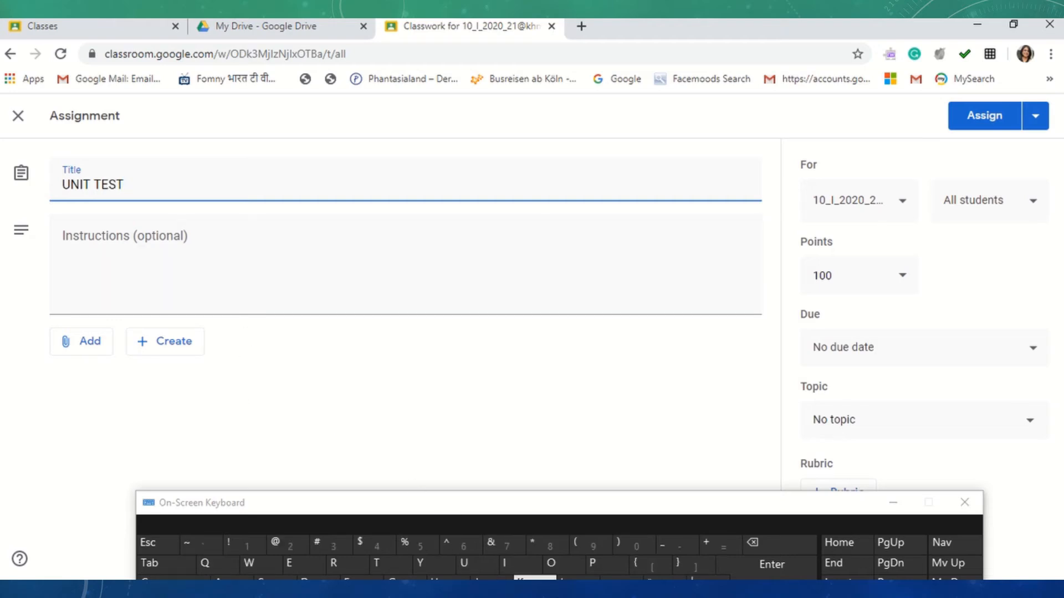
{"action": "left_click", "coordinate": [518, 564]}
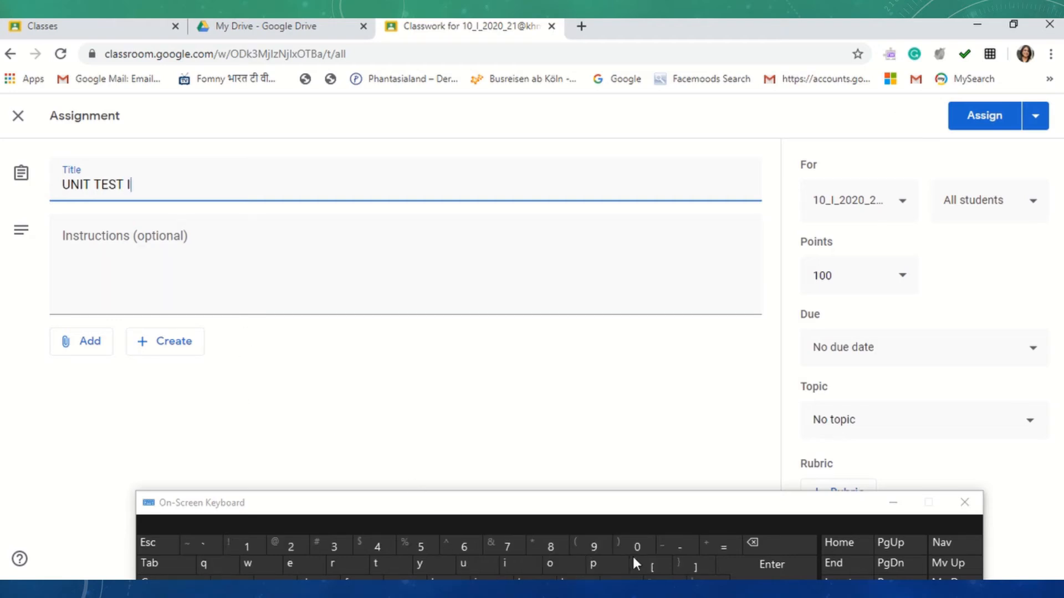
{"action": "left_click", "coordinate": [667, 548]}
{"action": "type", "text": "A"}
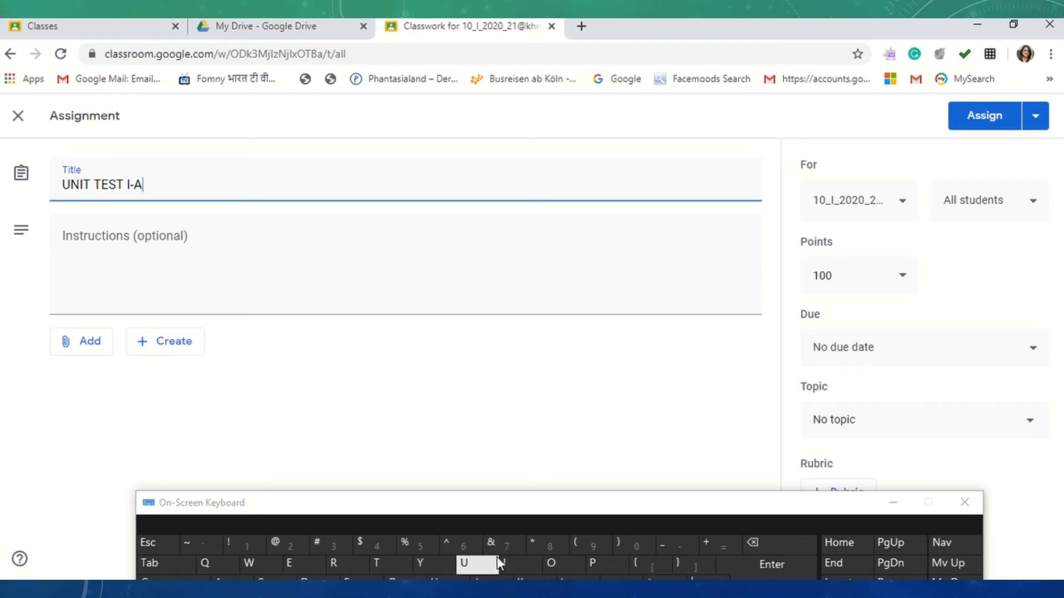
{"action": "left_click", "coordinate": [510, 560]}
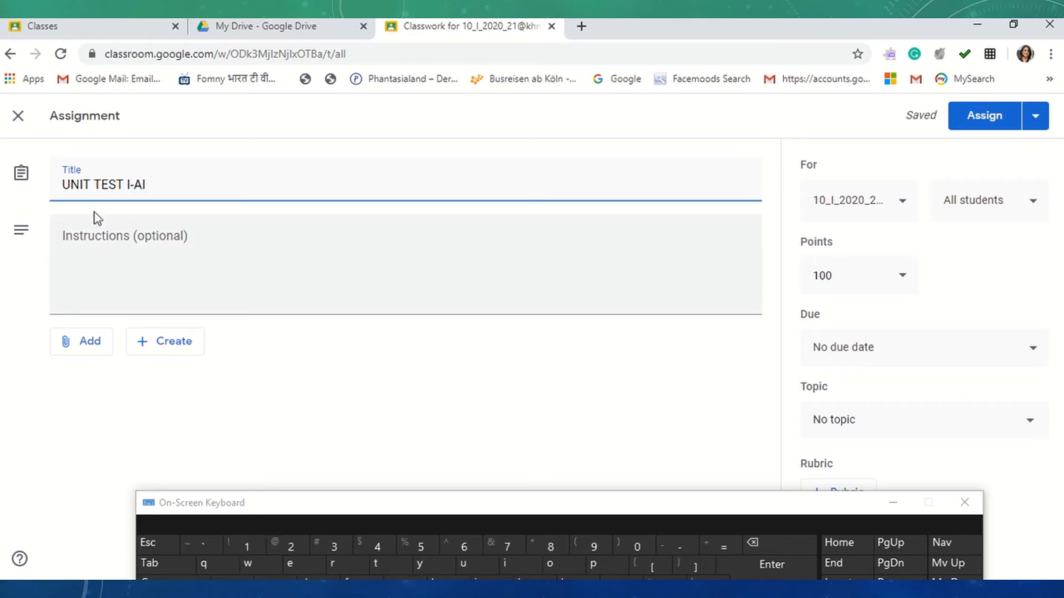
- Start adding an attachment from Google Drive and look through the recent files for the quiz form
{"action": "left_click", "coordinate": [71, 239]}
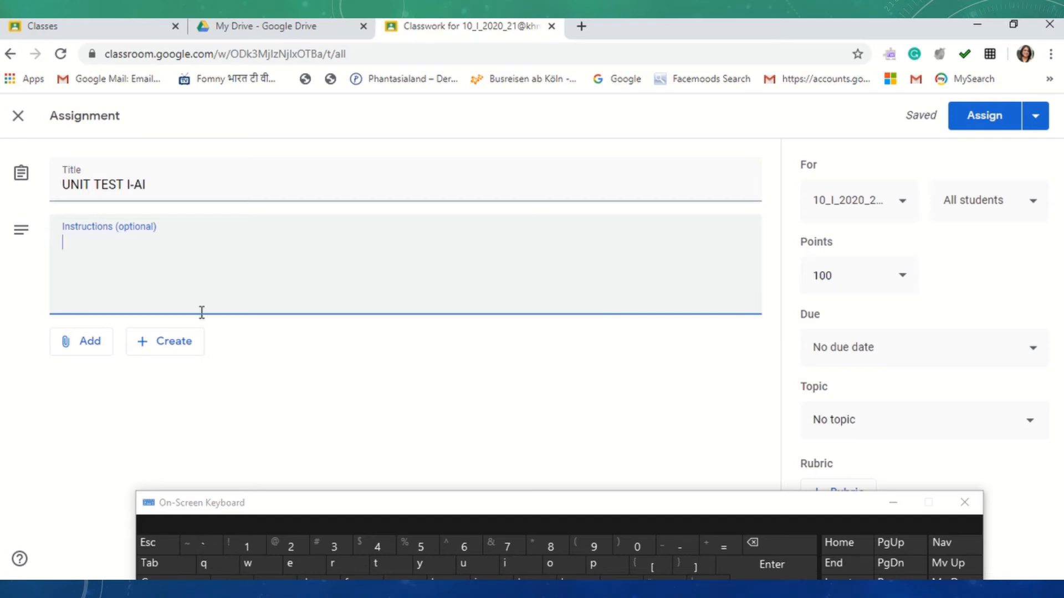
{"action": "left_click", "coordinate": [77, 349]}
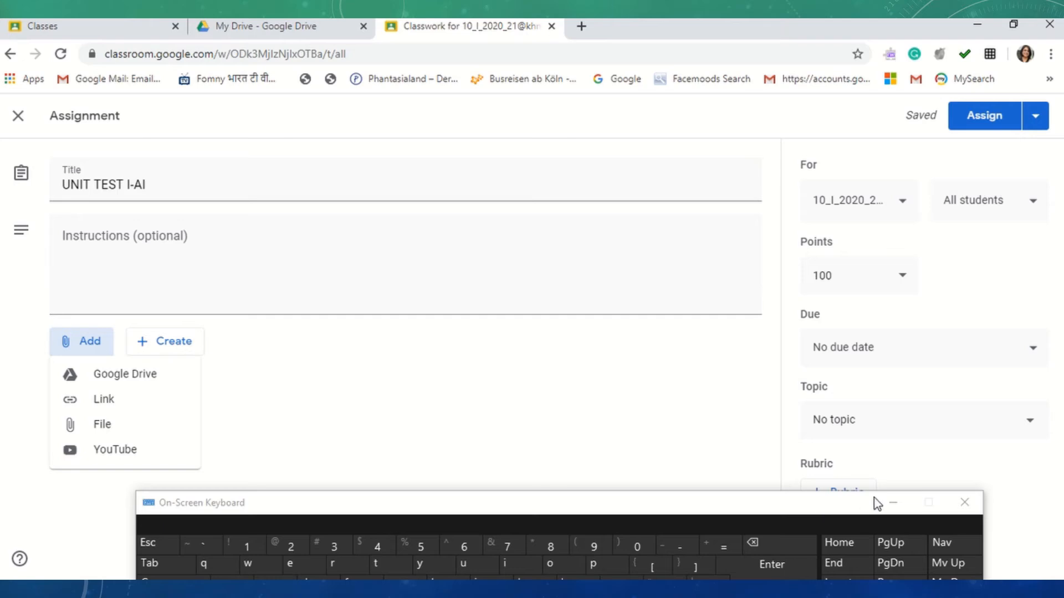
{"action": "left_click", "coordinate": [892, 503]}
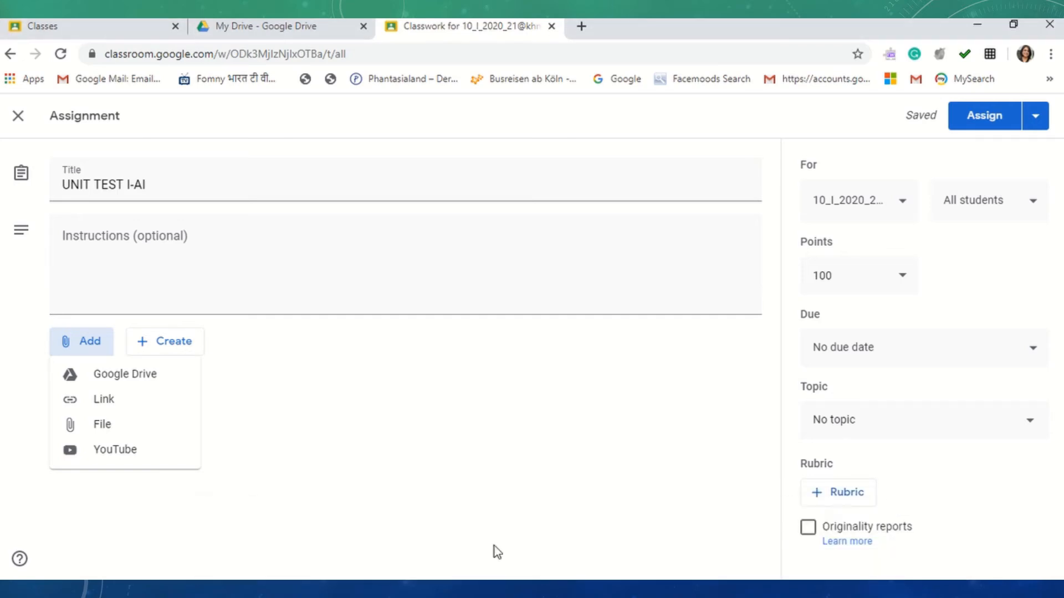
{"action": "left_click", "coordinate": [143, 381]}
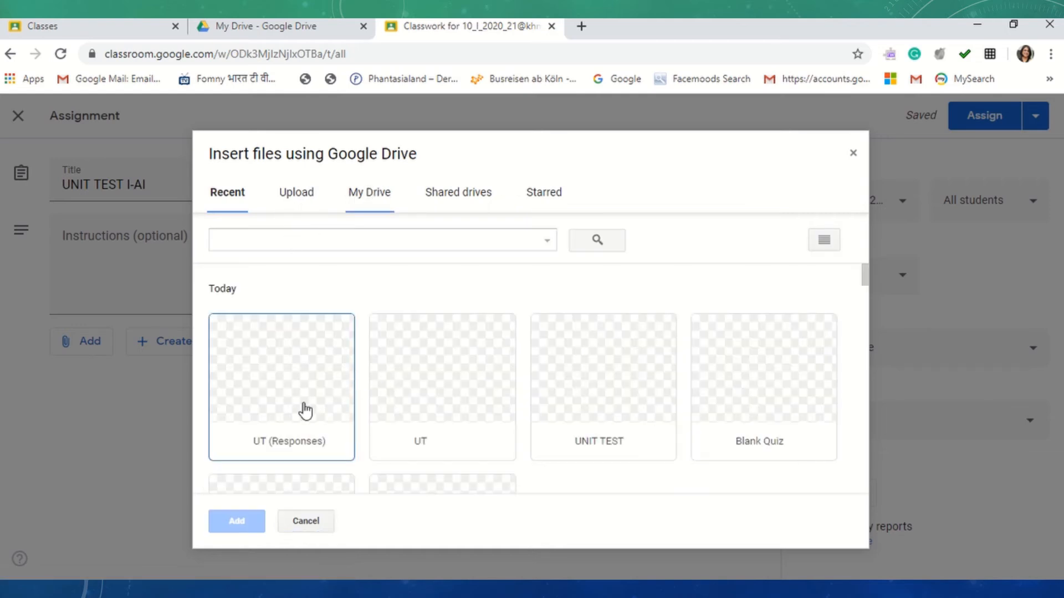
{"action": "scroll", "coordinate": [415, 464], "scroll_direction": "down", "scroll_amount": 3}
{"action": "scroll", "coordinate": [417, 465], "scroll_direction": "down", "scroll_amount": 3}
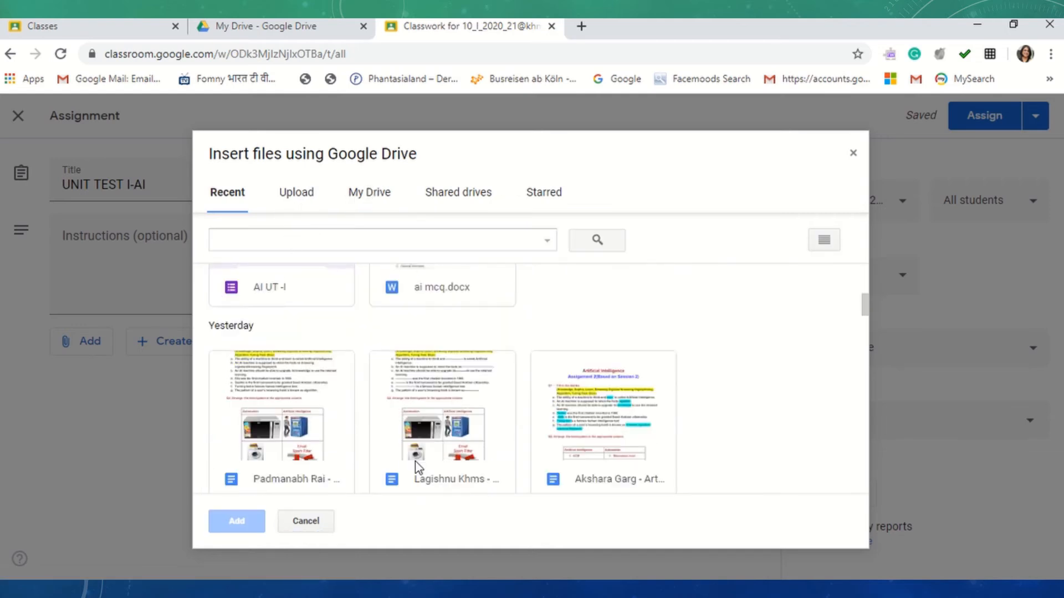
{"action": "scroll", "coordinate": [416, 466], "scroll_direction": "up", "scroll_amount": 6}
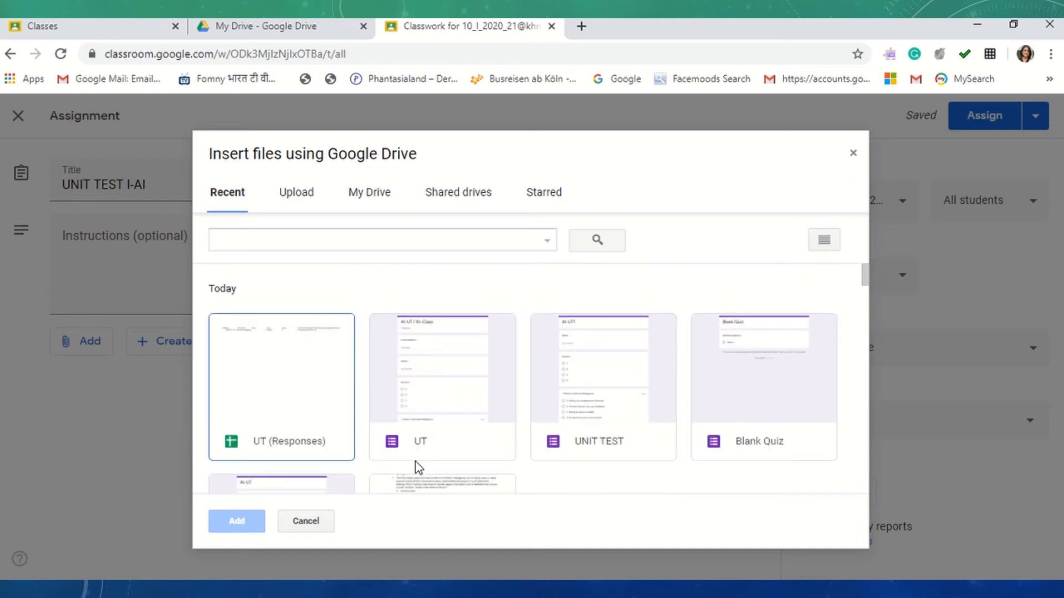
{"action": "scroll", "coordinate": [417, 467], "scroll_direction": "down", "scroll_amount": 5}
{"action": "scroll", "coordinate": [416, 464], "scroll_direction": "down", "scroll_amount": 3}
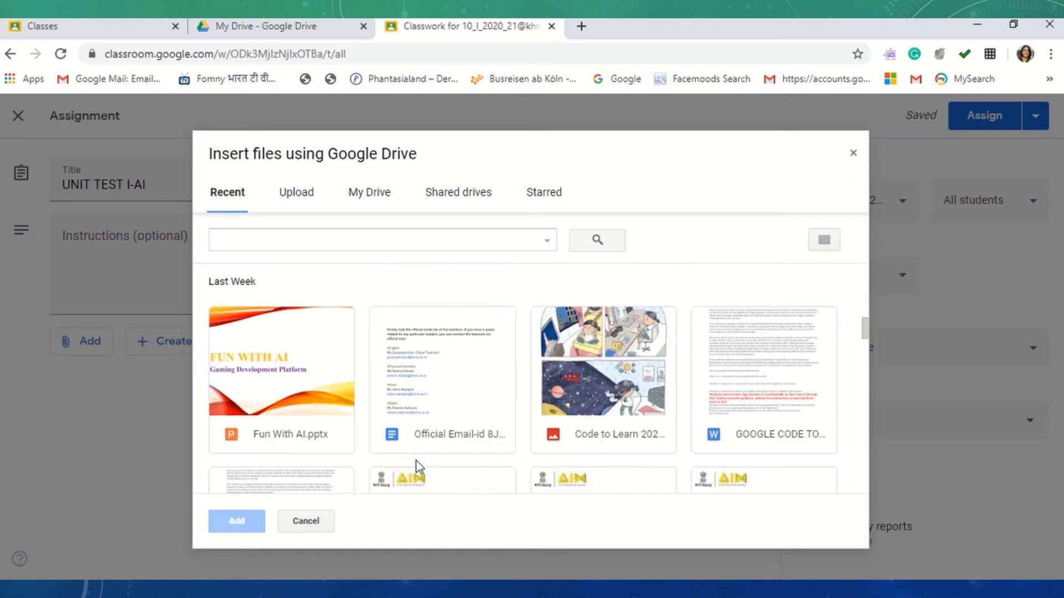
{"action": "scroll", "coordinate": [416, 467], "scroll_direction": "down", "scroll_amount": 3}
{"action": "scroll", "coordinate": [416, 465], "scroll_direction": "up", "scroll_amount": 5}
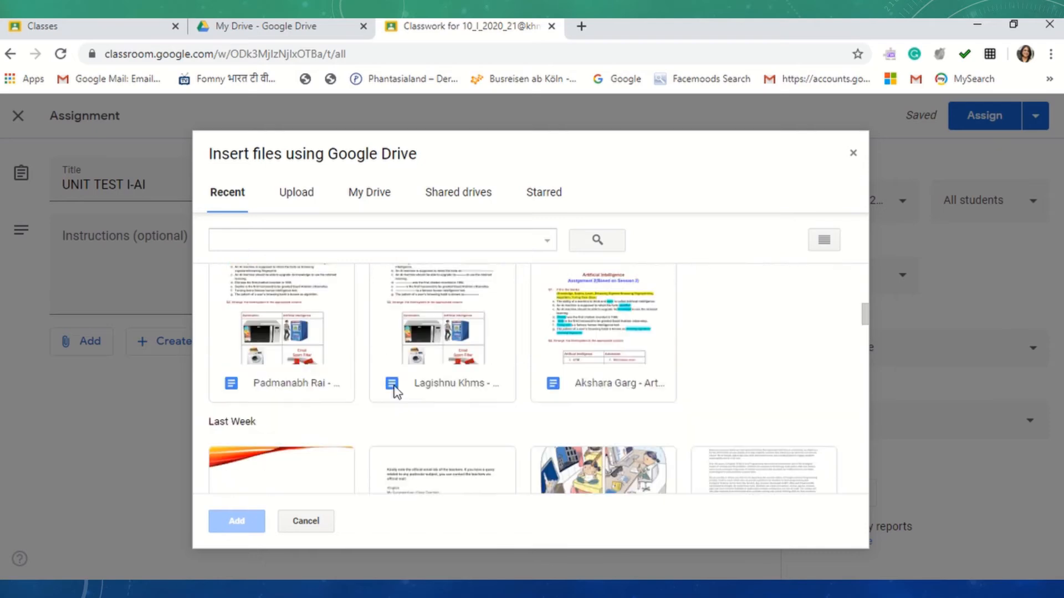
- Attach the form "AI UT -I" from the MCQ folder in My Drive to the assignment
{"action": "left_click", "coordinate": [374, 198]}
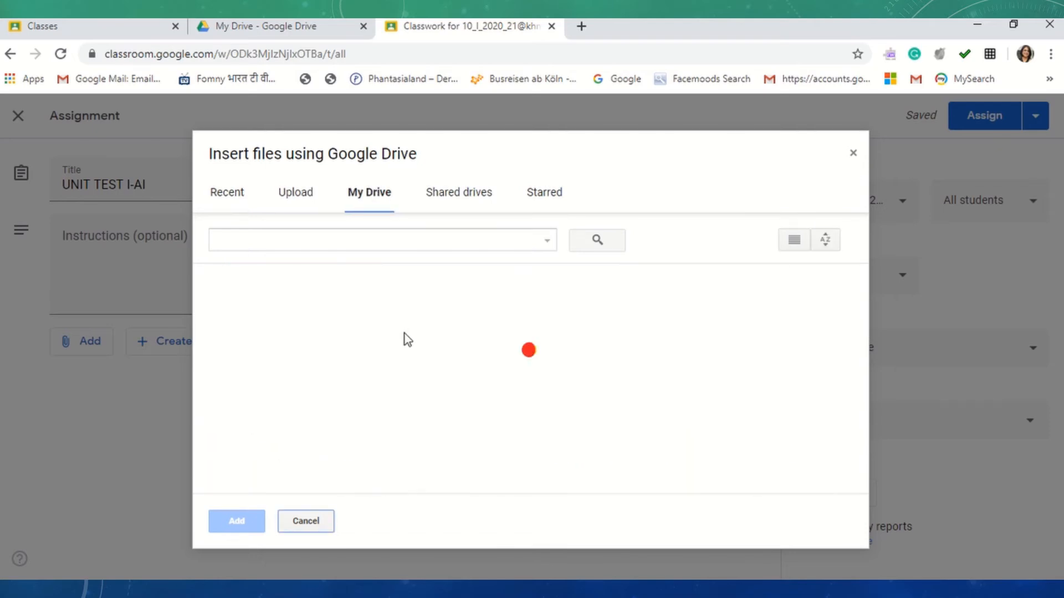
{"action": "double_click", "coordinate": [292, 345]}
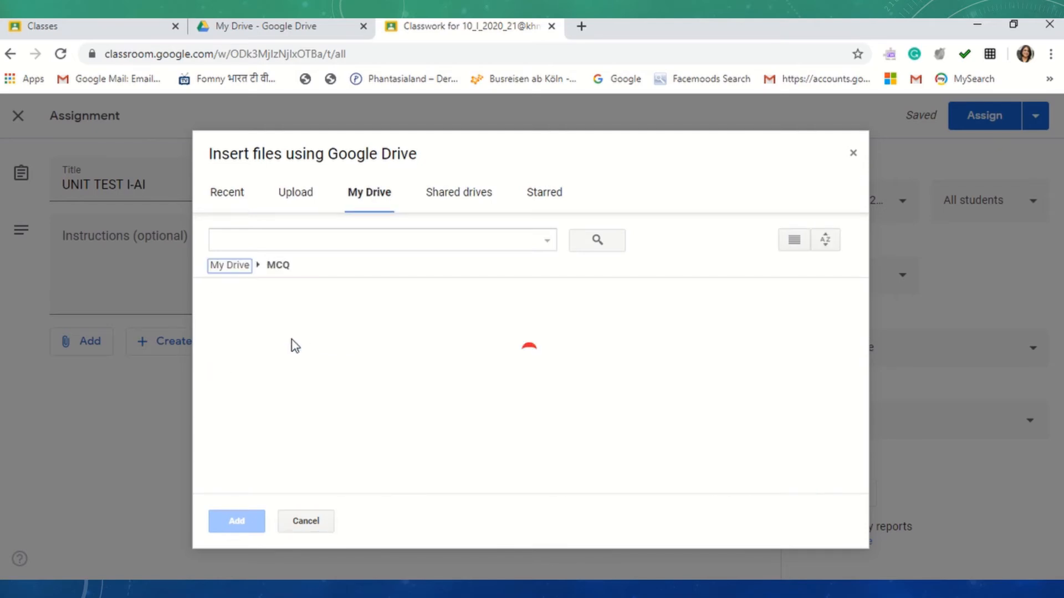
{"action": "left_click", "coordinate": [318, 430]}
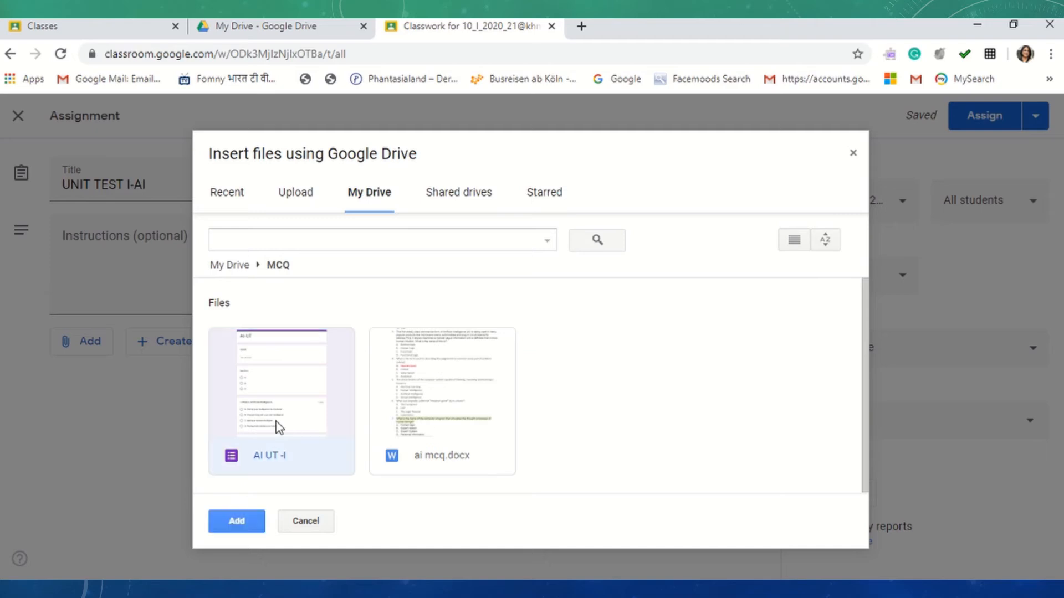
{"action": "left_click", "coordinate": [247, 524]}
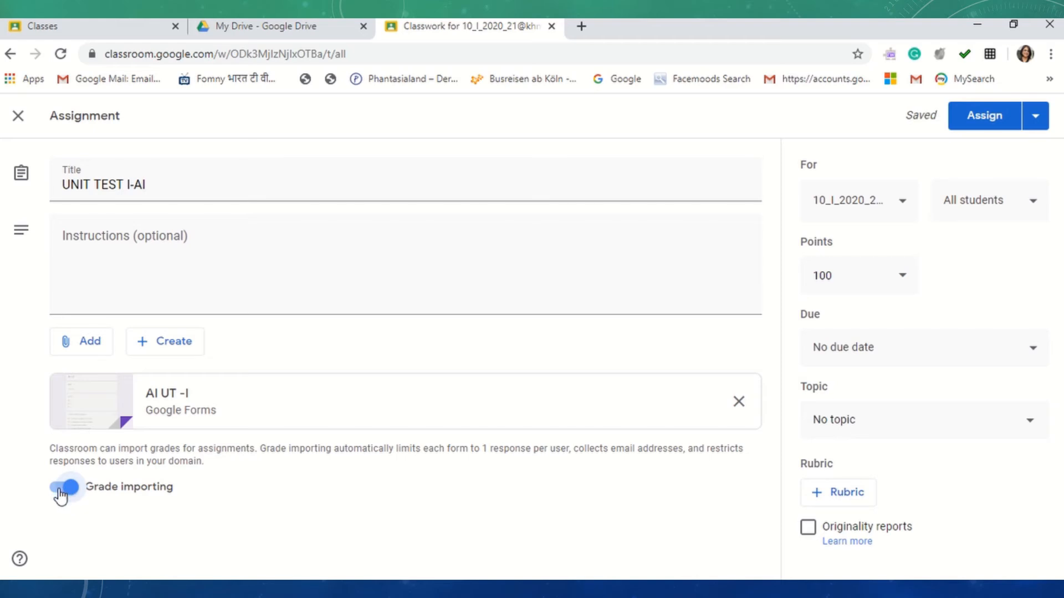
- Switch grade importing off and back on, and set the assignment's points to 20
{"action": "left_click", "coordinate": [57, 495]}
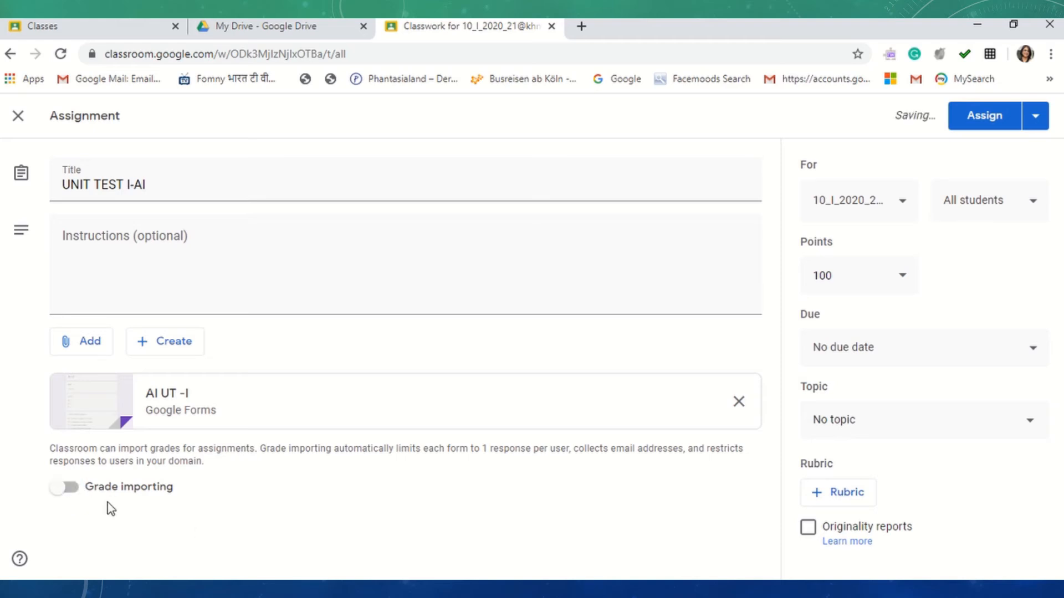
{"action": "left_click", "coordinate": [74, 497]}
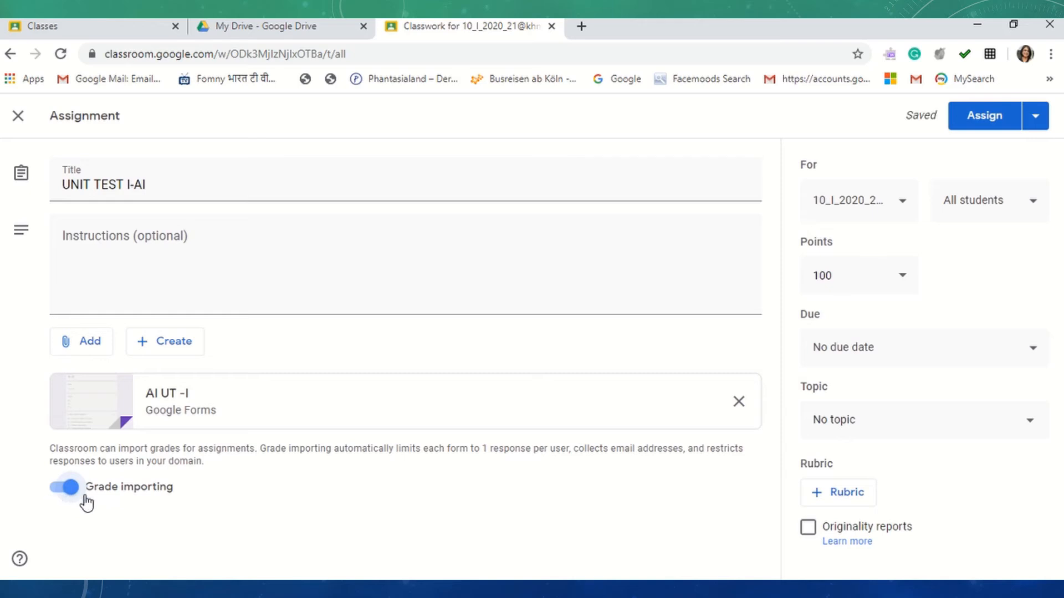
{"action": "left_click", "coordinate": [839, 276]}
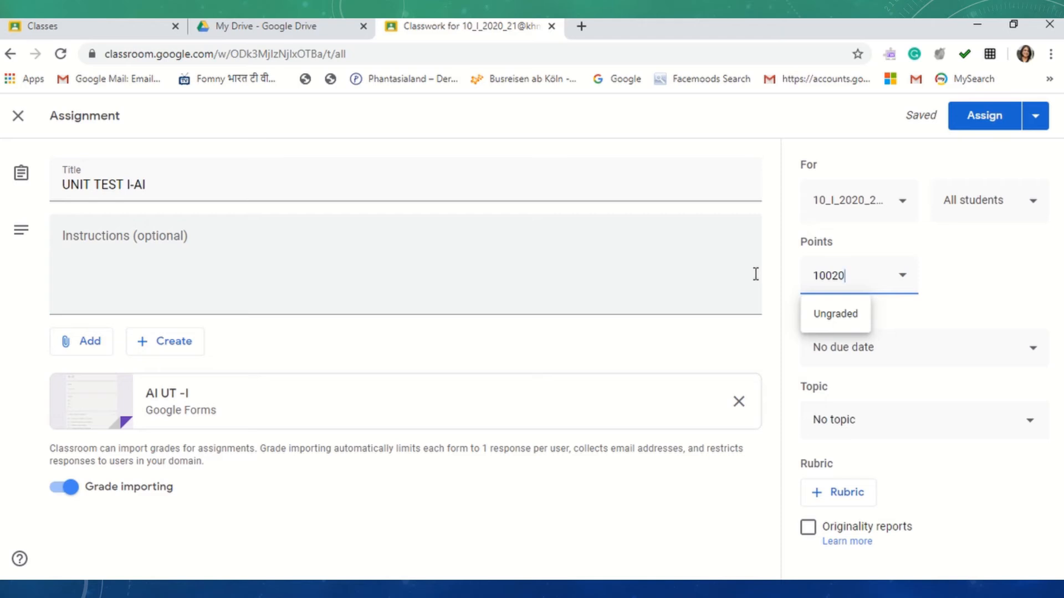
{"action": "left_click_drag", "start_coordinate": [789, 284], "coordinate": [777, 280]}
{"action": "type", "text": "20"}
{"action": "left_click", "coordinate": [945, 312]}
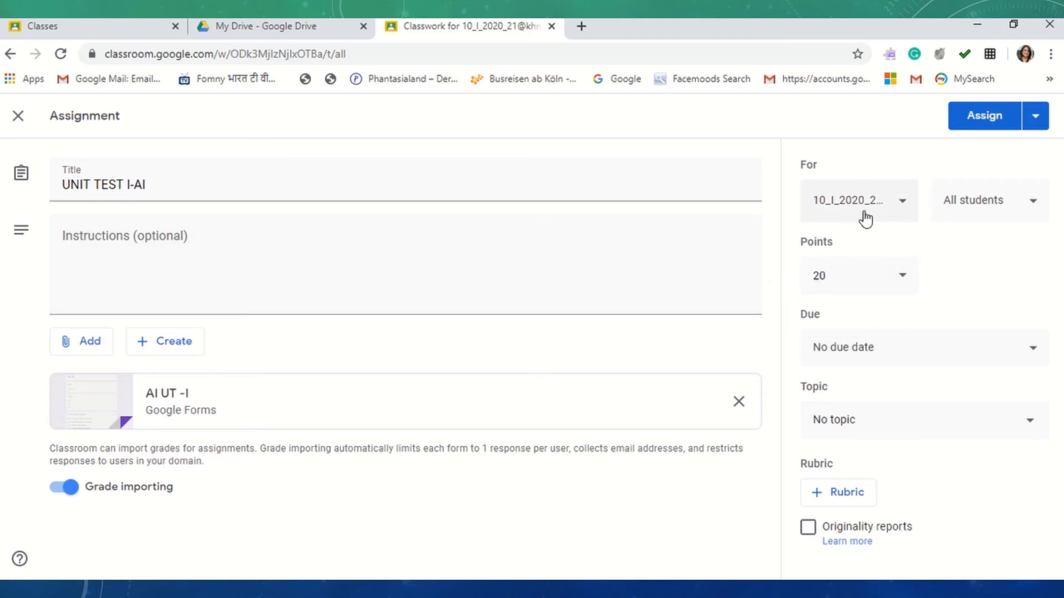
- Set the assignment's due date to May 10, 2020
{"action": "left_click", "coordinate": [1031, 357]}
{"action": "left_click", "coordinate": [965, 418]}
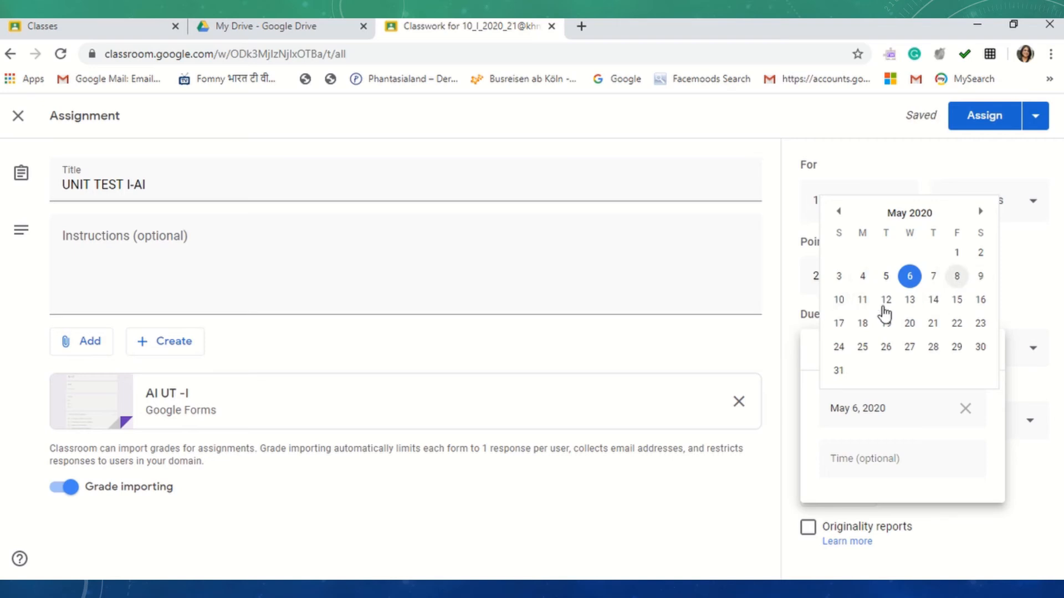
{"action": "left_click", "coordinate": [839, 308]}
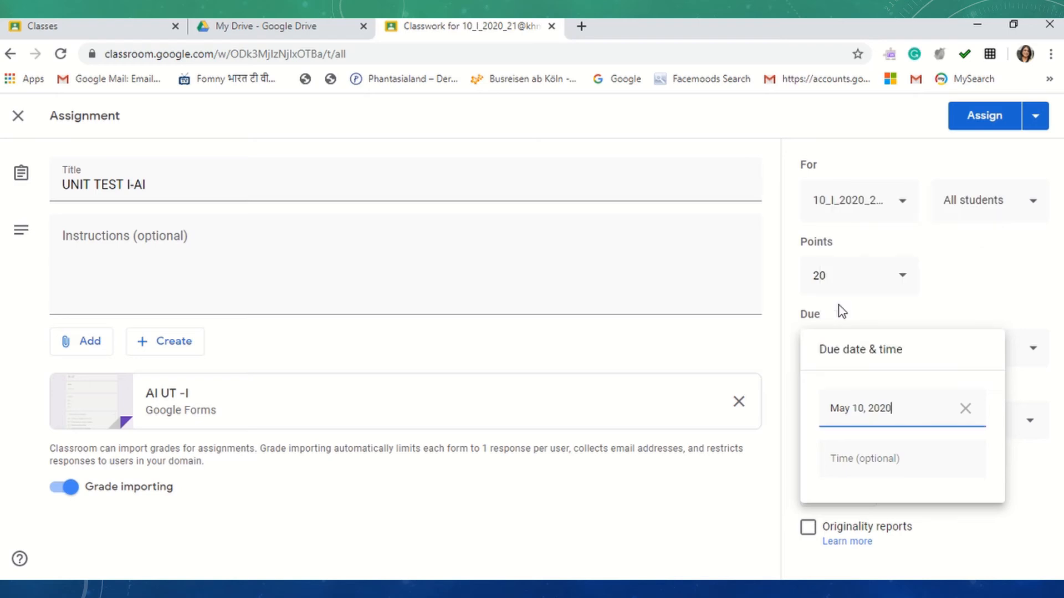
- Set the assignment's due time on May 10, 2020 to 9:00 AM
{"action": "left_click", "coordinate": [889, 462]}
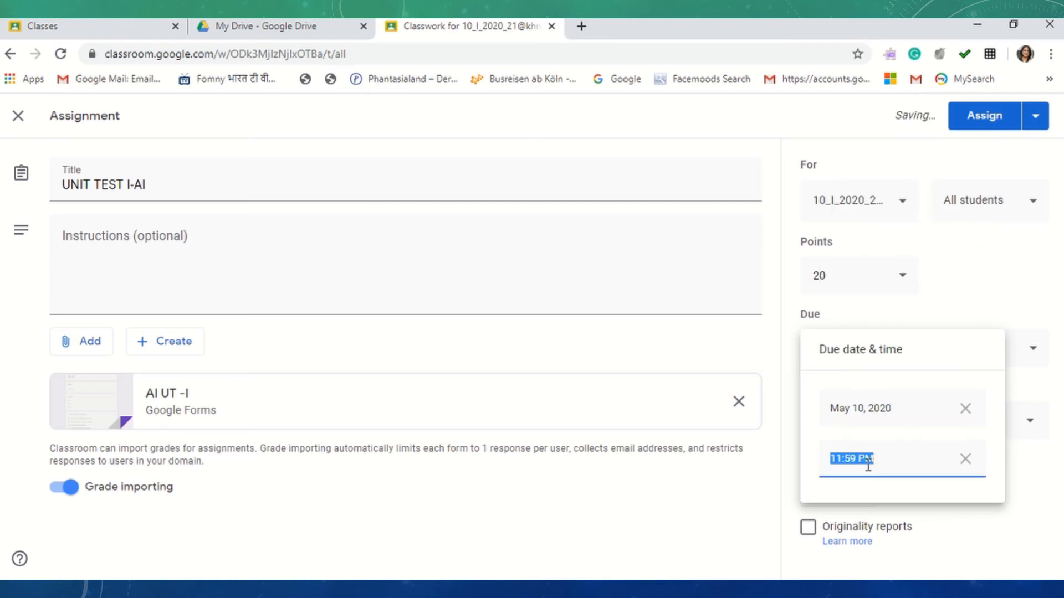
{"action": "type", "text": "9;00"}
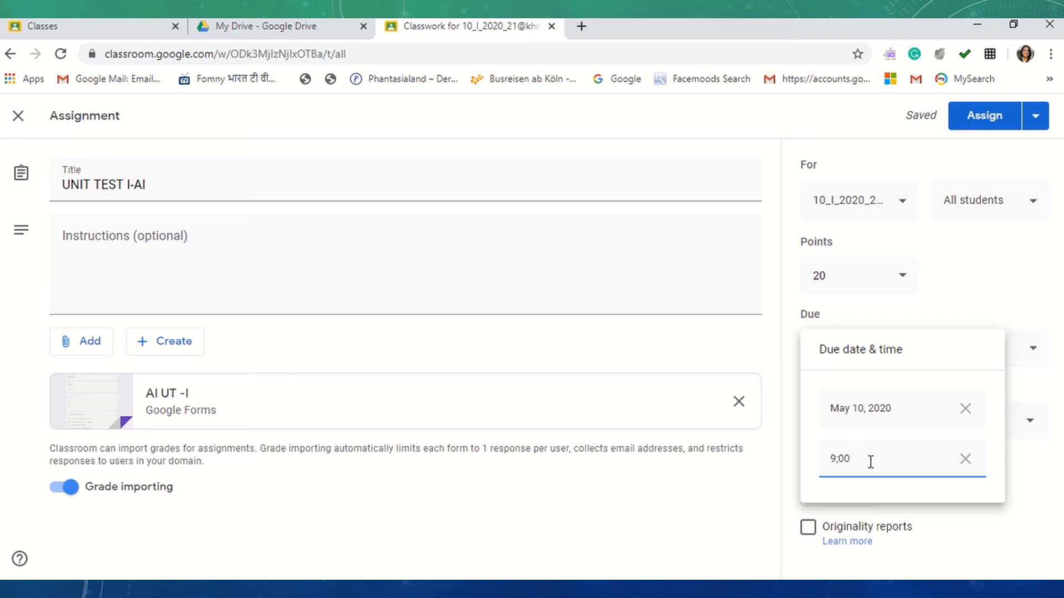
{"action": "type", "text": "9"}
{"action": "left_click", "coordinate": [856, 579]}
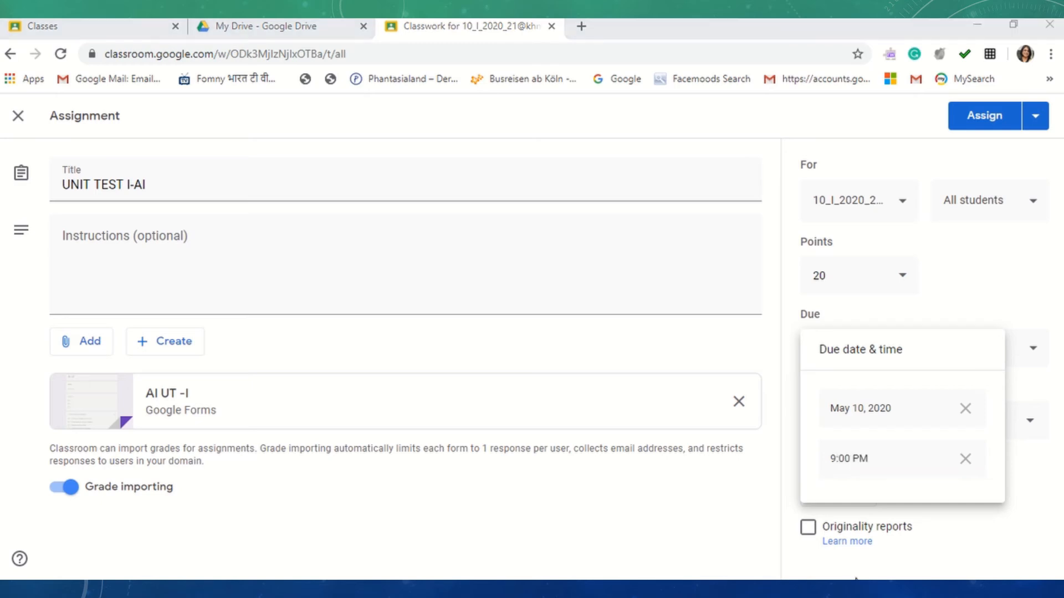
{"action": "left_click", "coordinate": [862, 458]}
{"action": "type", "text": "9"}
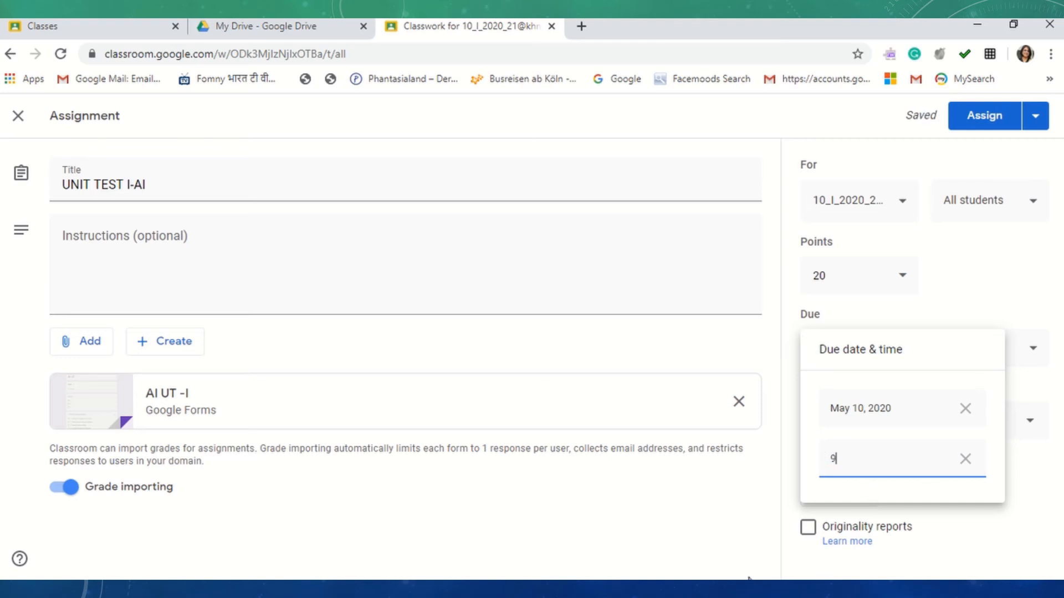
{"action": "key", "text": "ctrl+super+o"}
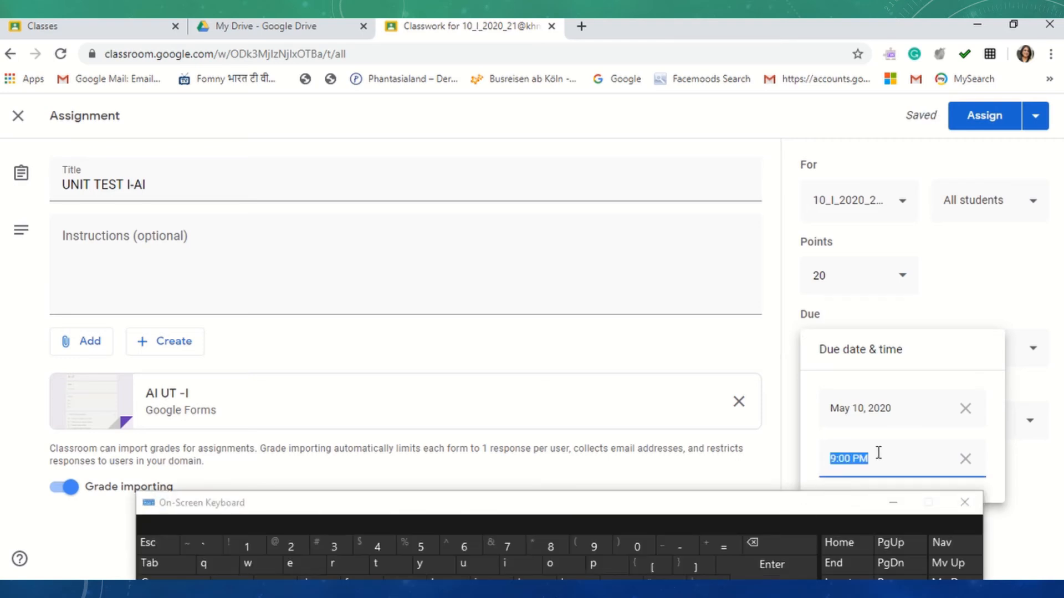
{"action": "left_click", "coordinate": [857, 464]}
{"action": "type", "text": "a"}
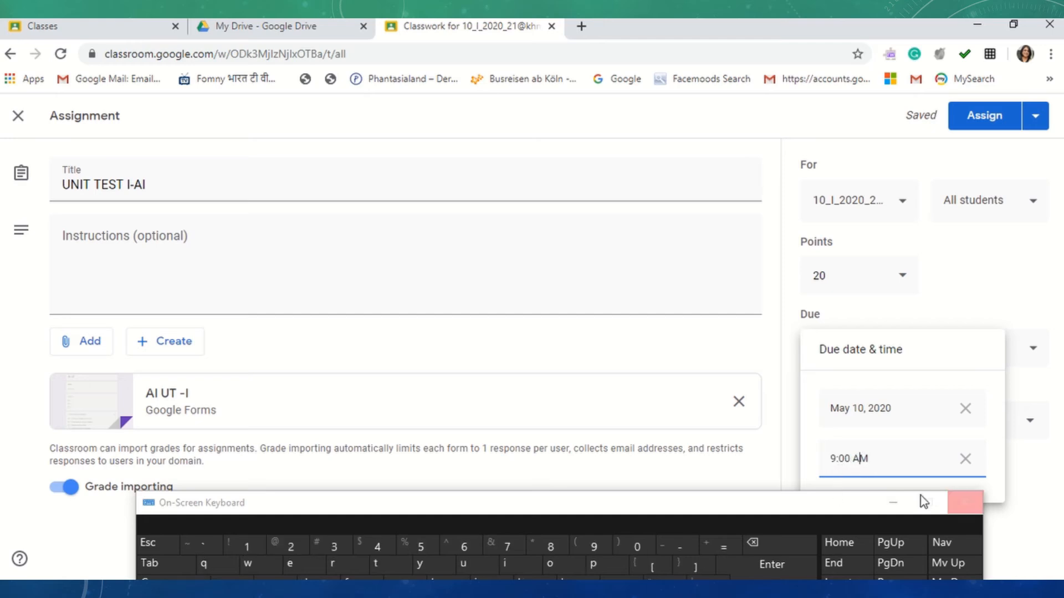
{"action": "left_click", "coordinate": [892, 502]}
{"action": "left_click", "coordinate": [936, 506]}
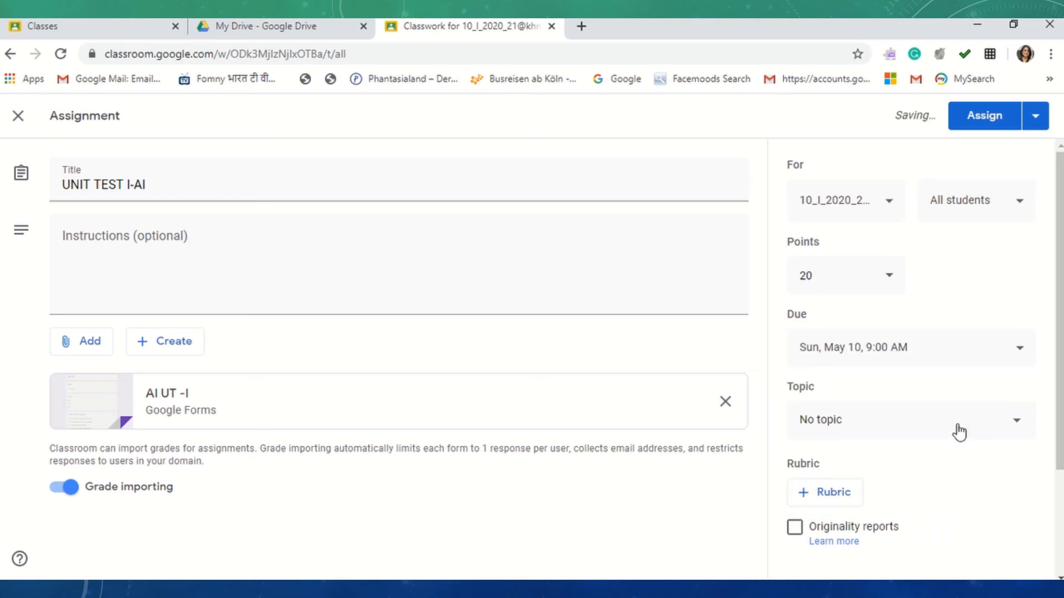
- Create a new topic named "EXAMS" for the assignment
{"action": "left_click", "coordinate": [994, 430]}
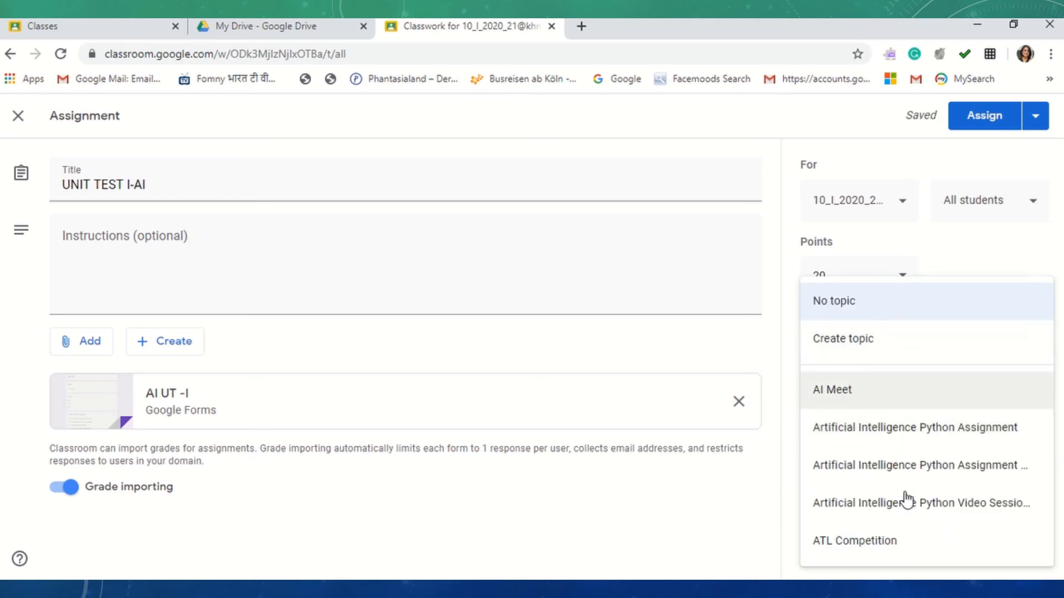
{"action": "left_click", "coordinate": [867, 343]}
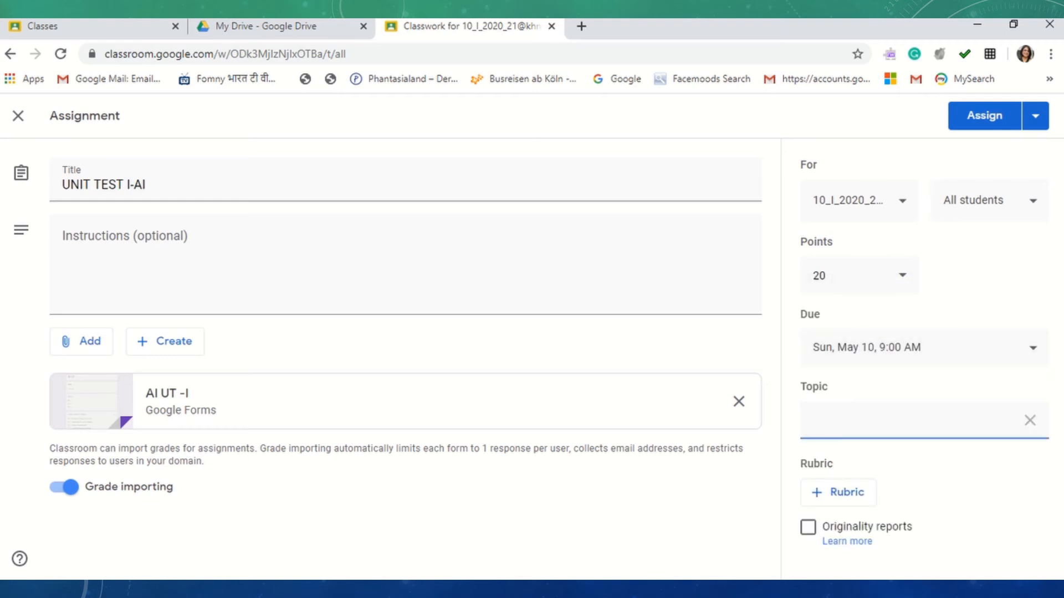
{"action": "key", "text": "ctrl+super+o"}
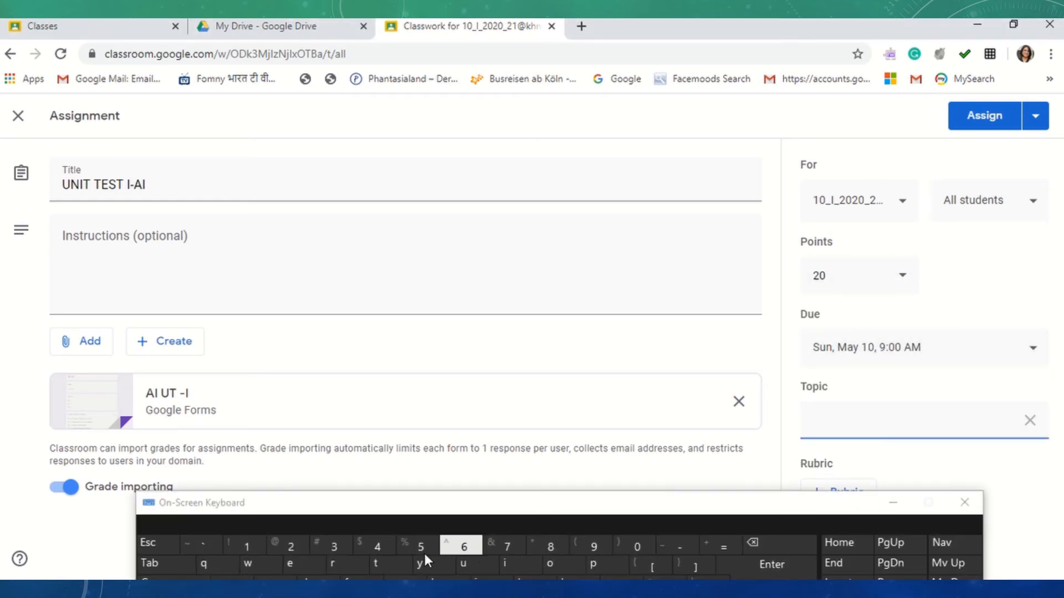
{"action": "type", "text": "EX"}
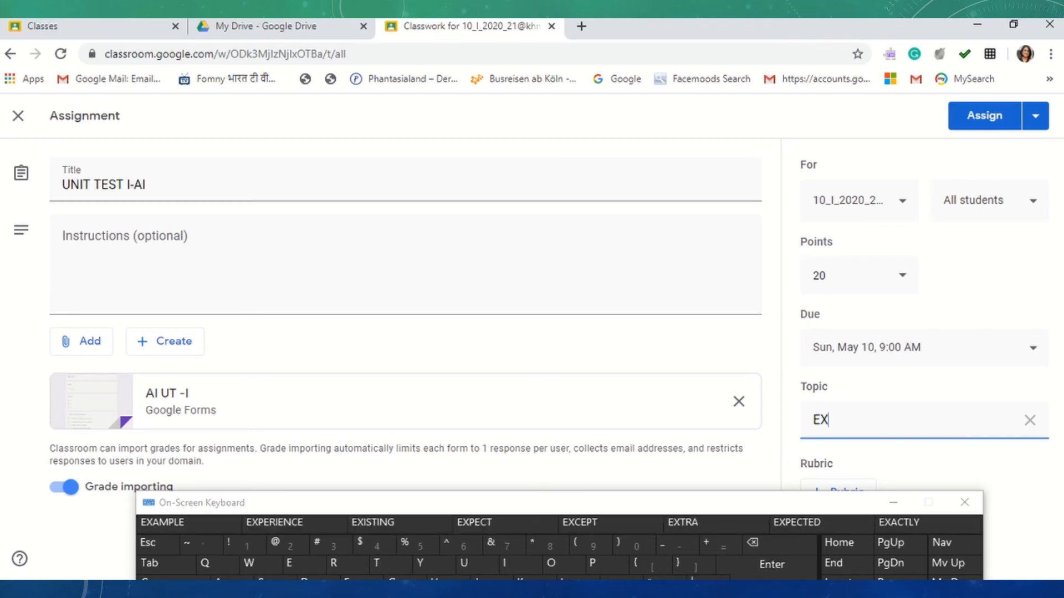
{"action": "type", "text": "AM"}
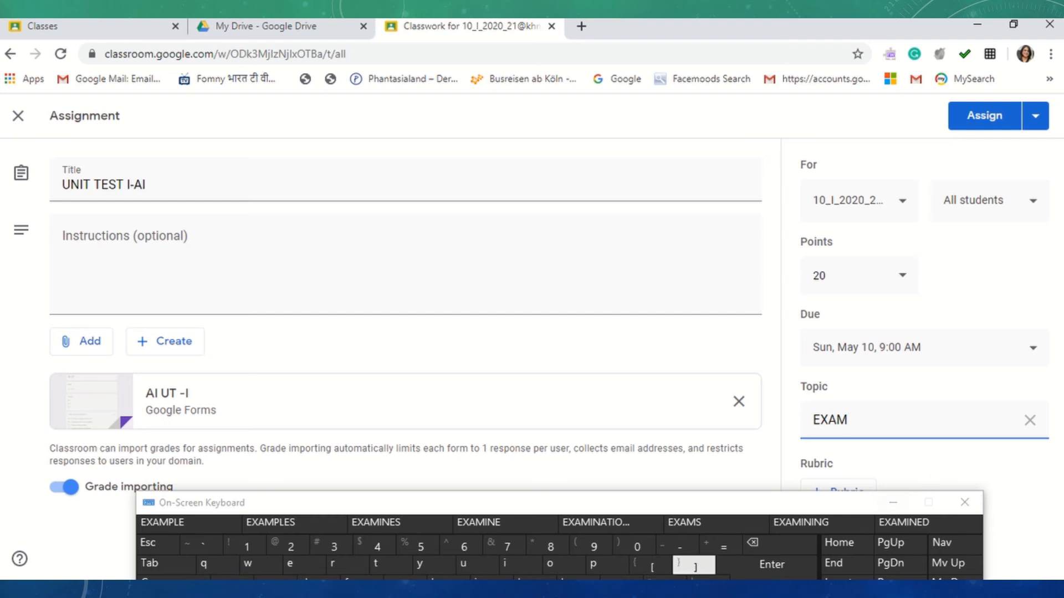
{"action": "left_click", "coordinate": [275, 578]}
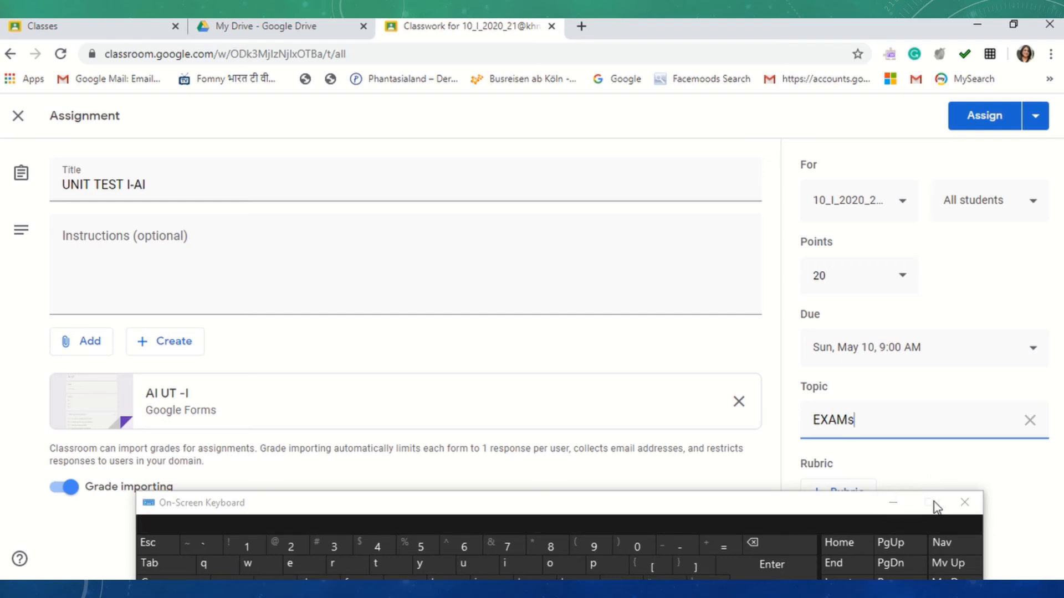
{"action": "left_click", "coordinate": [787, 548]}
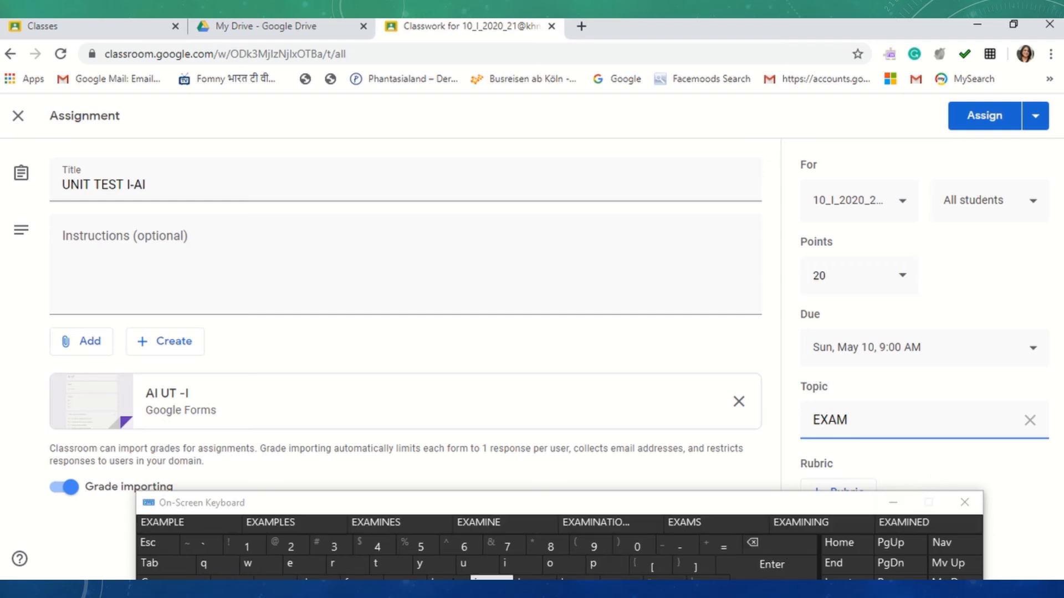
{"action": "left_click", "coordinate": [275, 579], "text": "shift"}
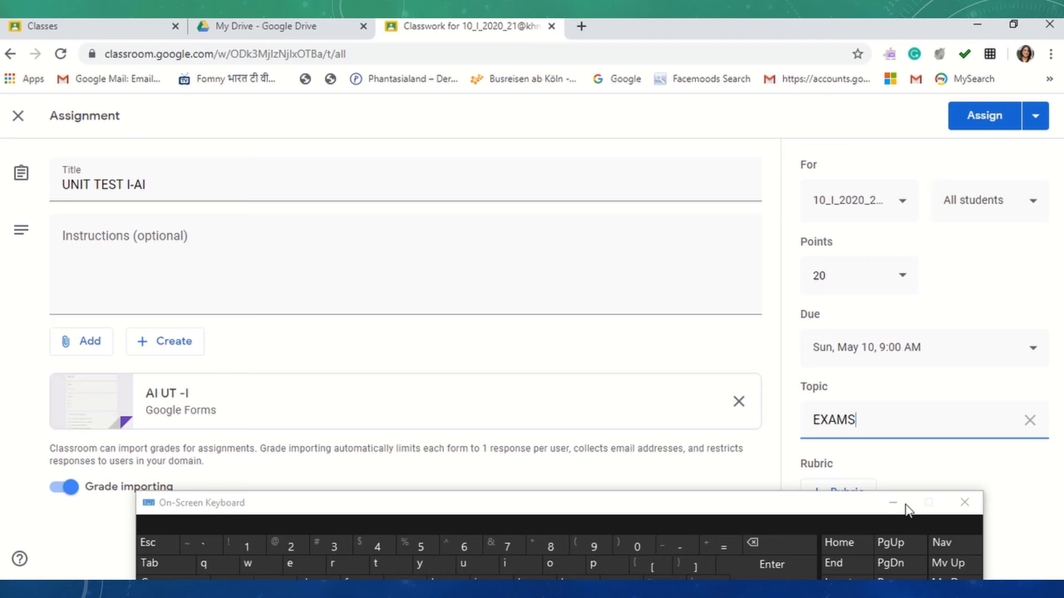
{"action": "left_click", "coordinate": [892, 505]}
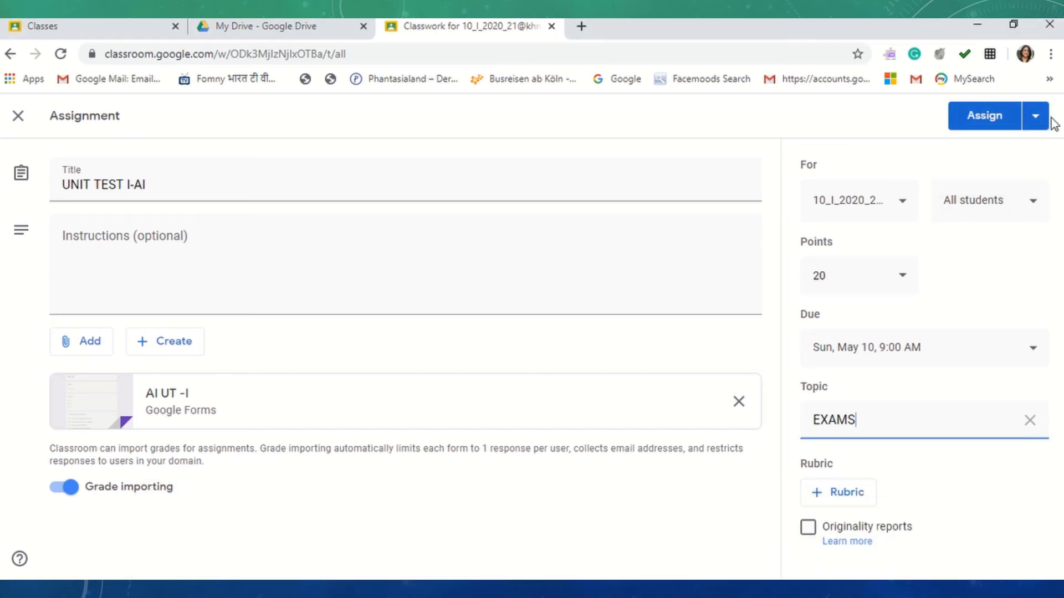
- Add the 9B class to the assignment's recipients, and select and deselect the 7-K 2020-21 and 8J 2020-21 classes
{"action": "left_click", "coordinate": [900, 206]}
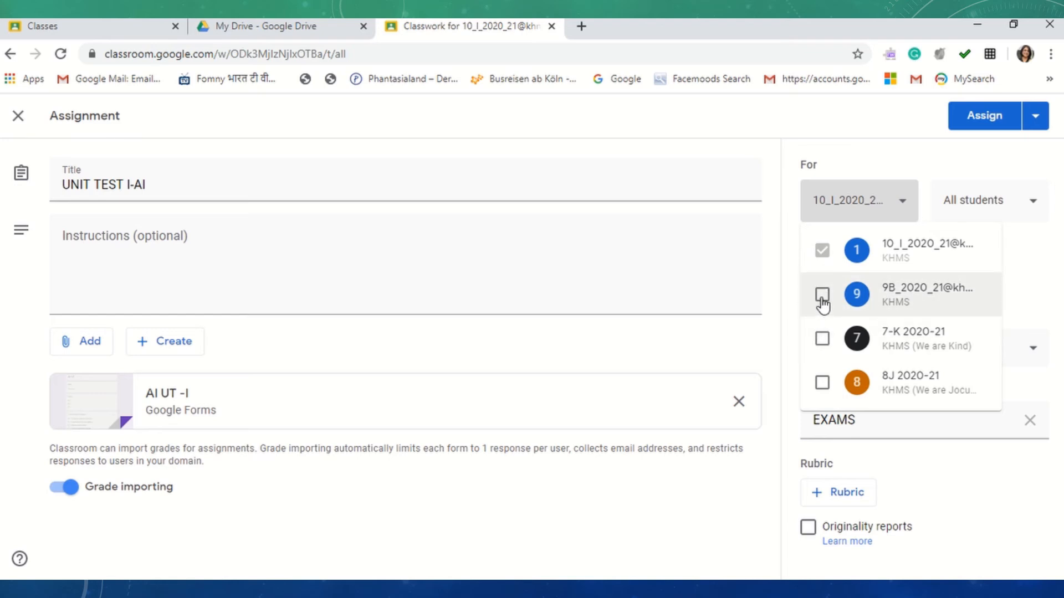
{"action": "left_click", "coordinate": [822, 296]}
{"action": "left_click", "coordinate": [823, 339]}
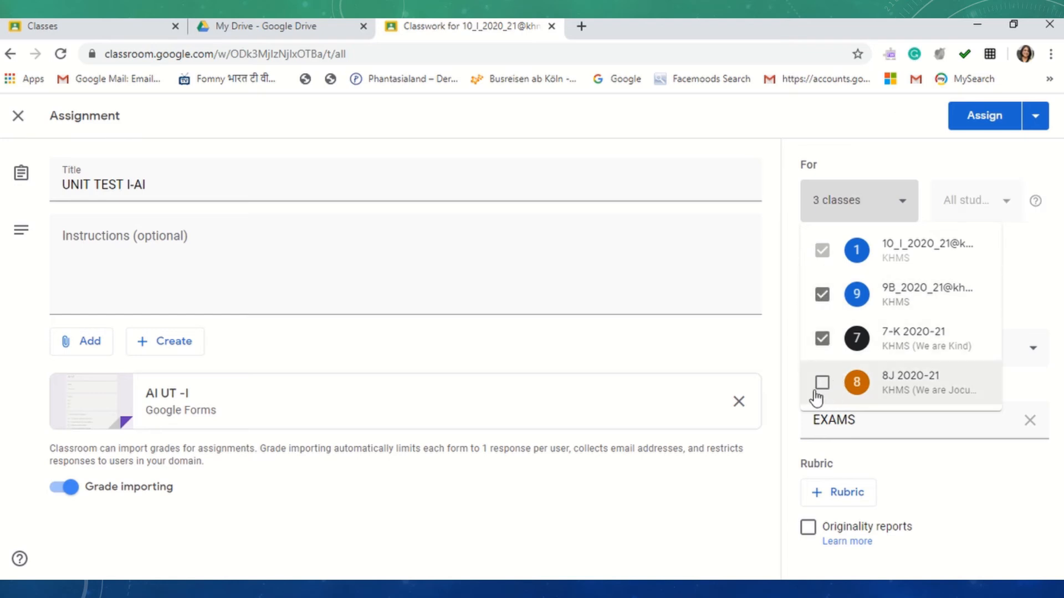
{"action": "left_click", "coordinate": [821, 384]}
{"action": "left_click", "coordinate": [821, 384]}
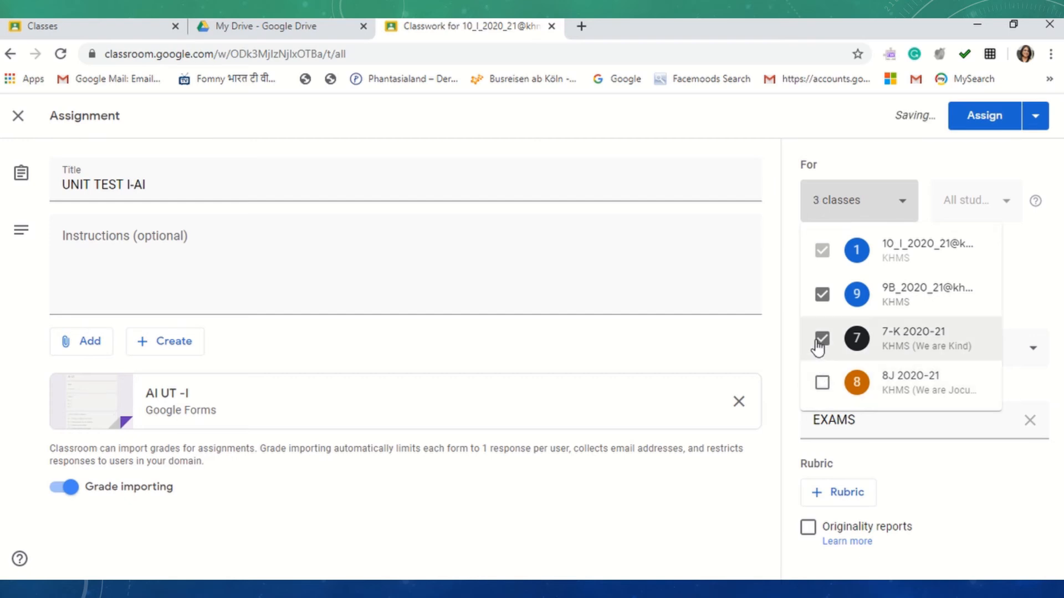
{"action": "left_click", "coordinate": [820, 340]}
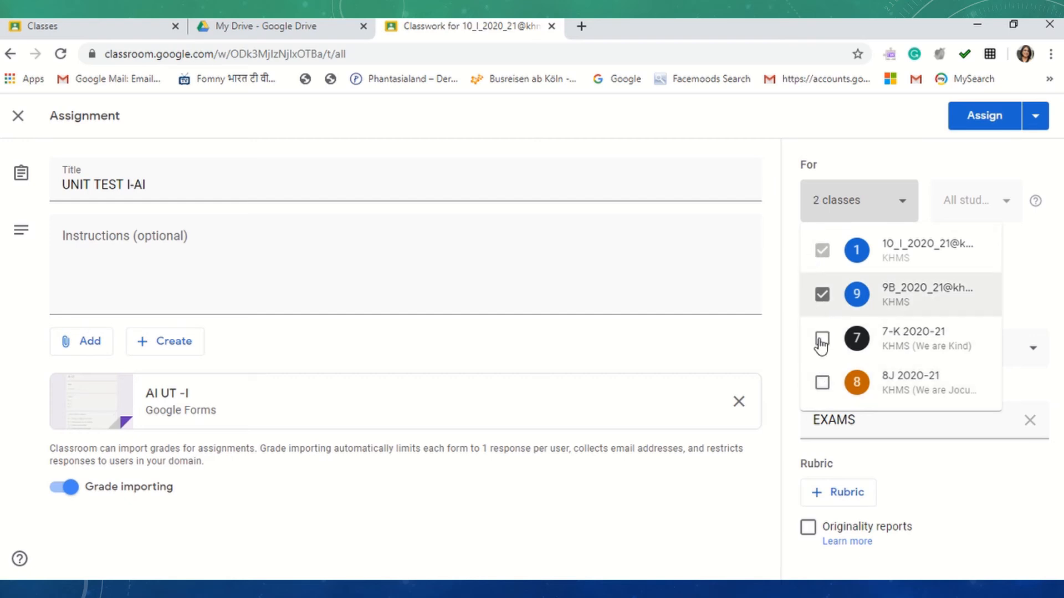
{"action": "left_click", "coordinate": [914, 154]}
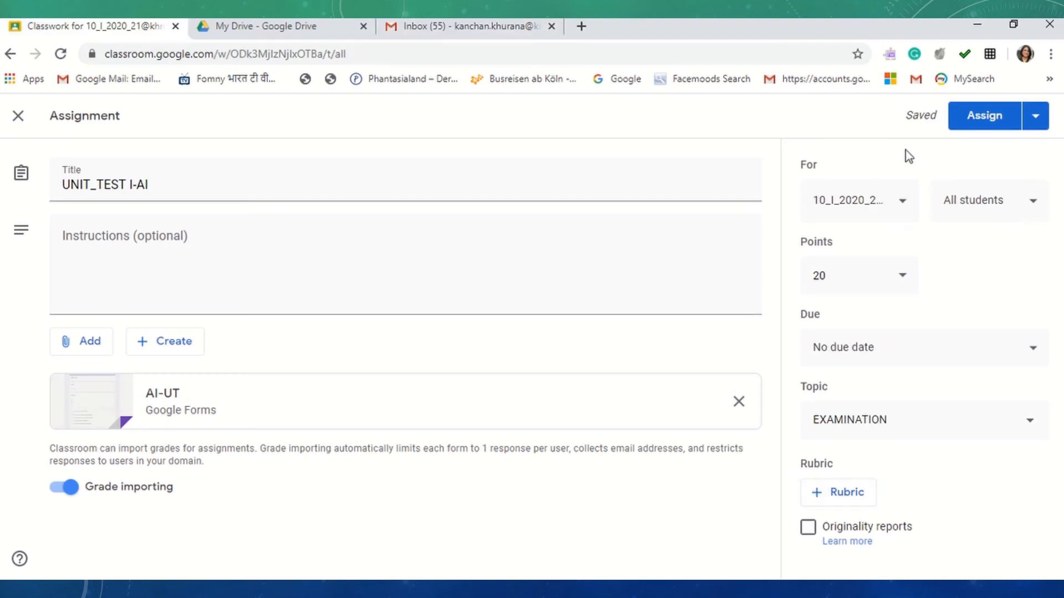
- Schedule the UNIT_TEST I-AI assignment for May 11, 2020 at 9:00 AM
{"action": "left_click", "coordinate": [1035, 115]}
{"action": "left_click", "coordinate": [978, 146]}
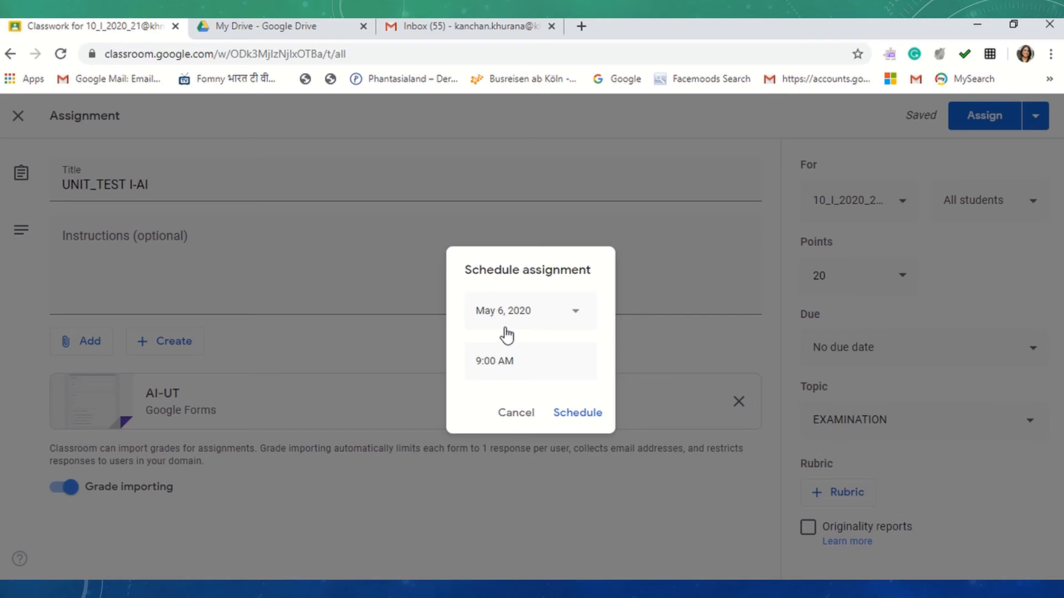
{"action": "left_click", "coordinate": [572, 314]}
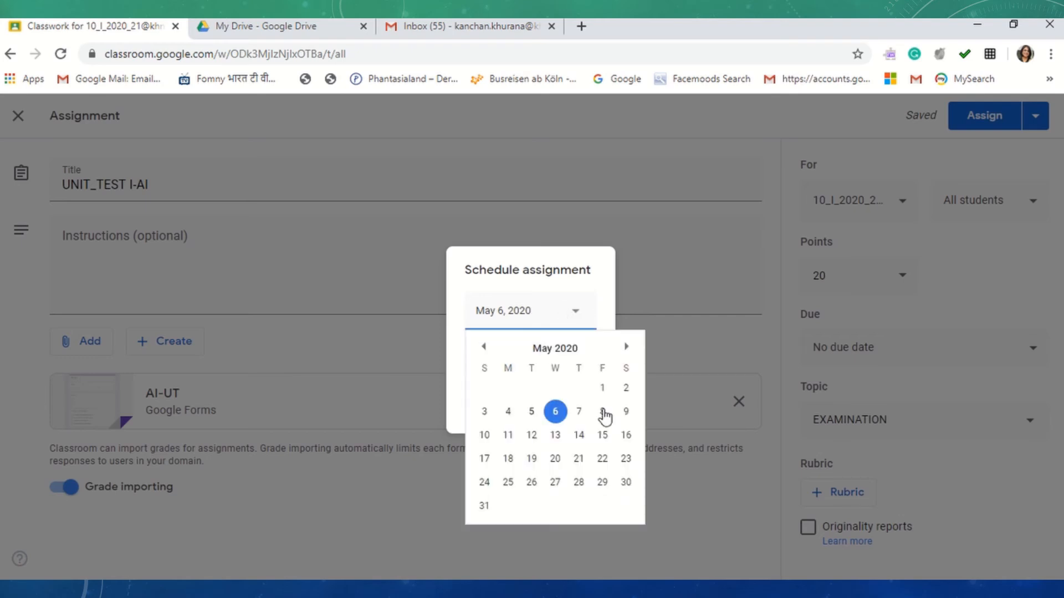
{"action": "left_click", "coordinate": [508, 435]}
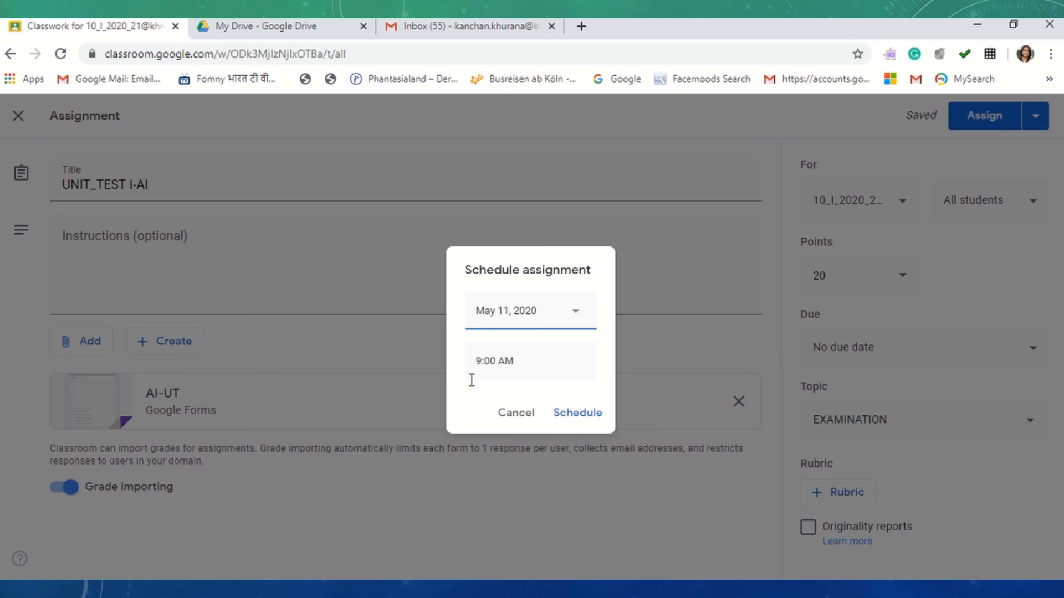
{"action": "left_click", "coordinate": [593, 420]}
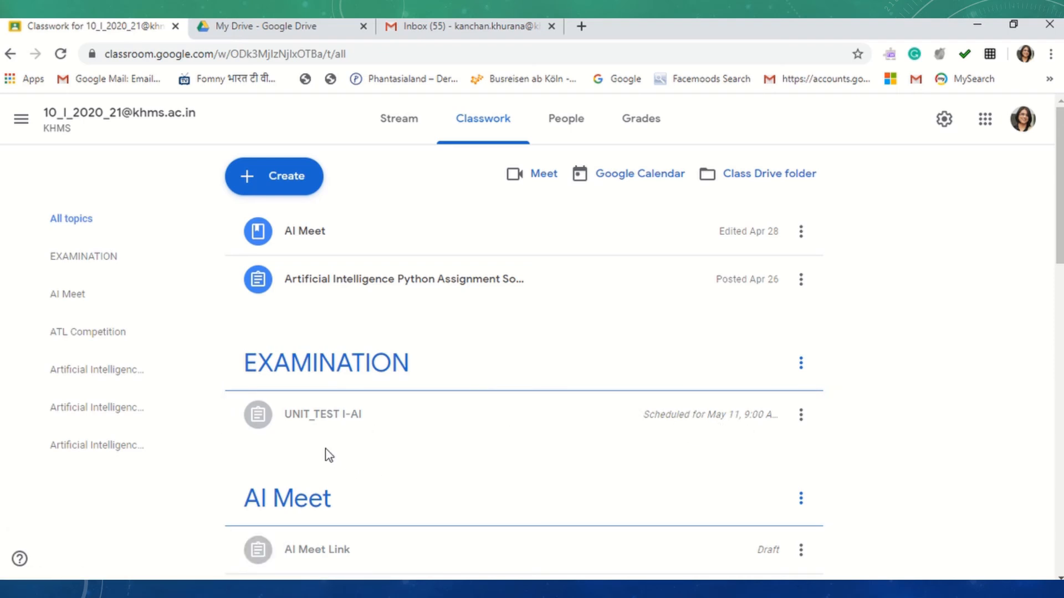
- Look at the class stream and the class gradebook
{"action": "left_click", "coordinate": [398, 133]}
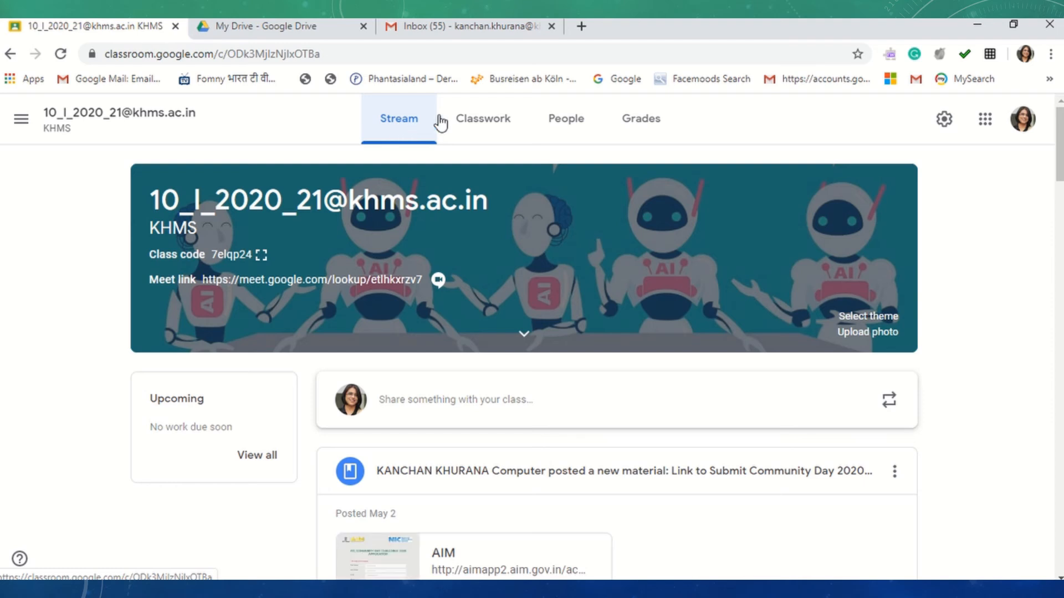
{"action": "left_click", "coordinate": [650, 130]}
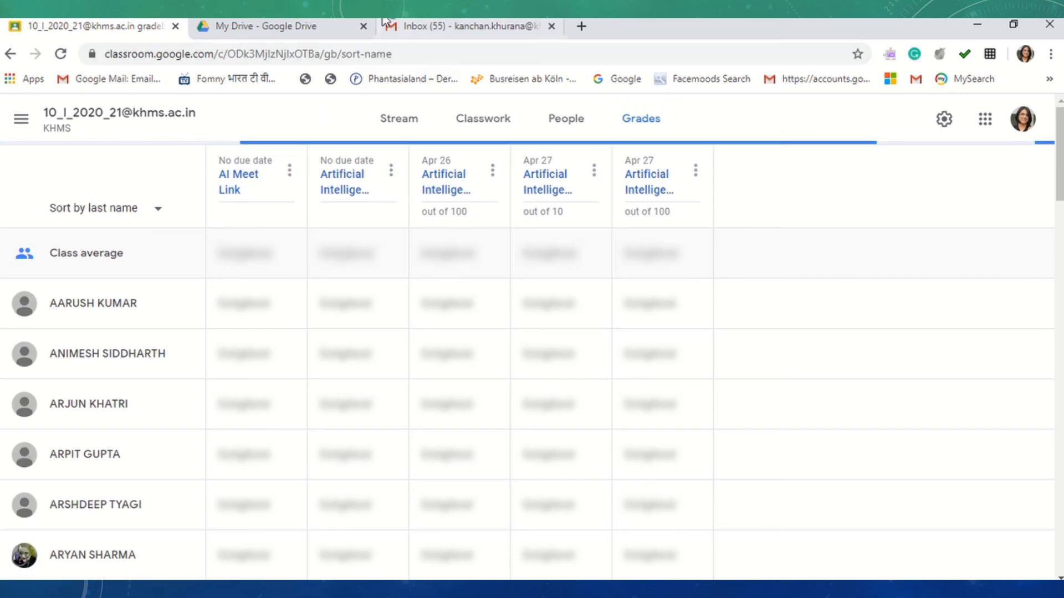
{"action": "mouse_move", "coordinate": [426, 21]}
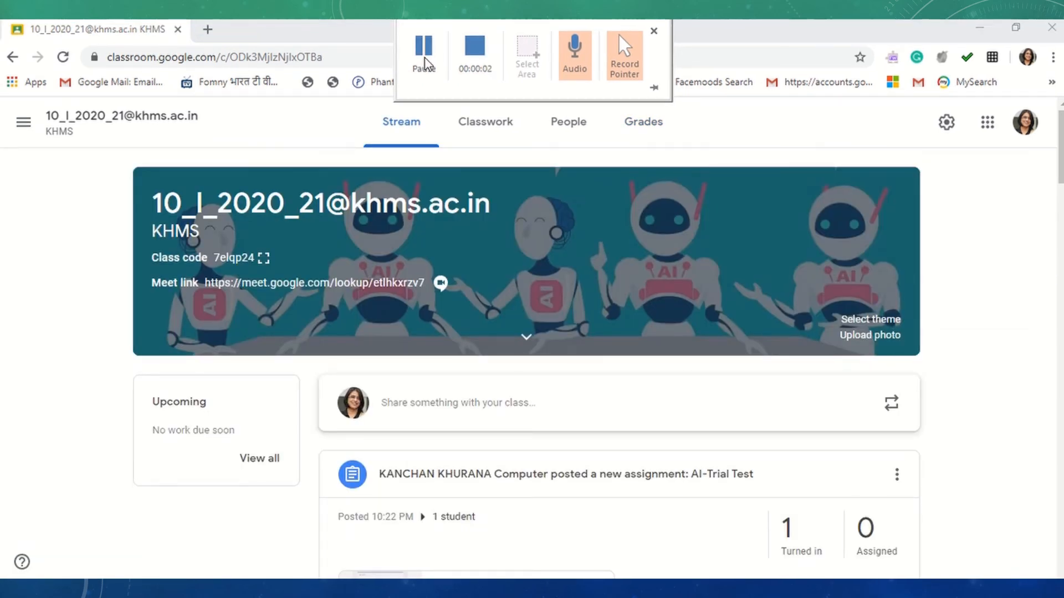
- Open the gradebook and view the submission details of the student who turned in AI-Trial Test
{"action": "left_click", "coordinate": [646, 133]}
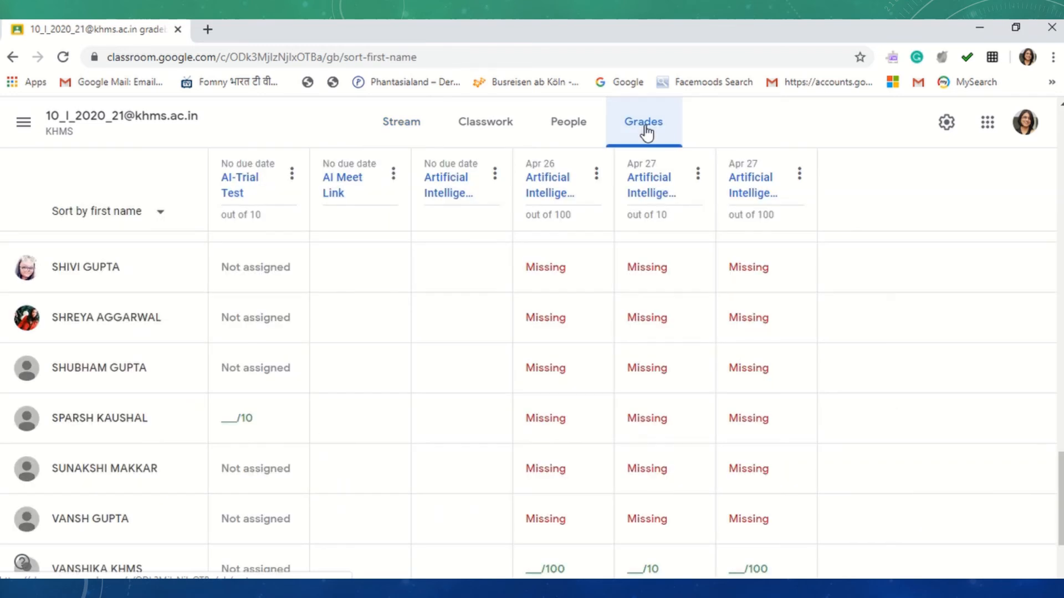
{"action": "left_click", "coordinate": [100, 419]}
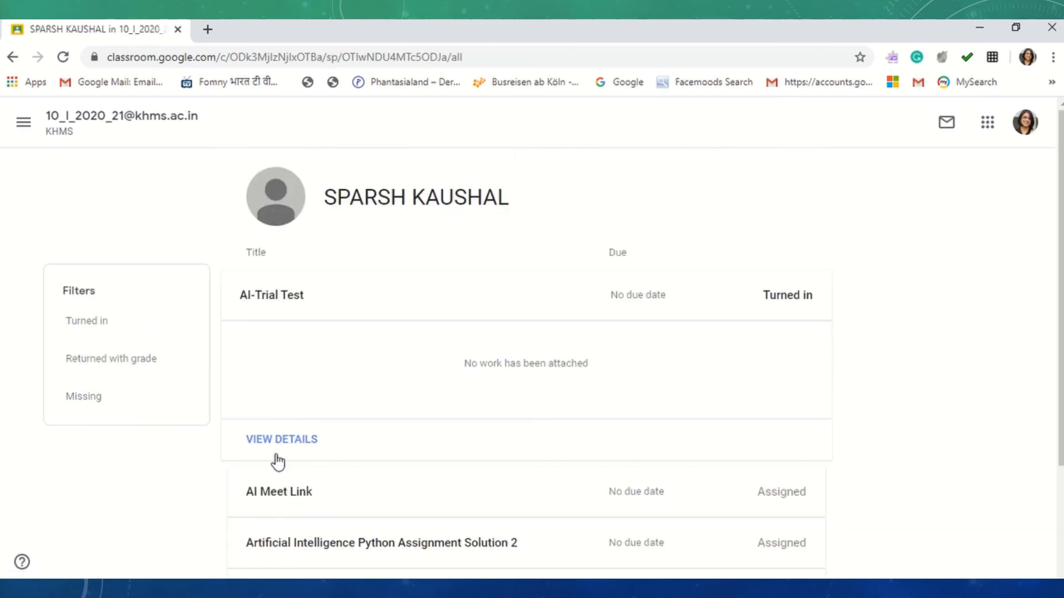
{"action": "scroll", "coordinate": [298, 375], "scroll_direction": "down", "scroll_amount": 1}
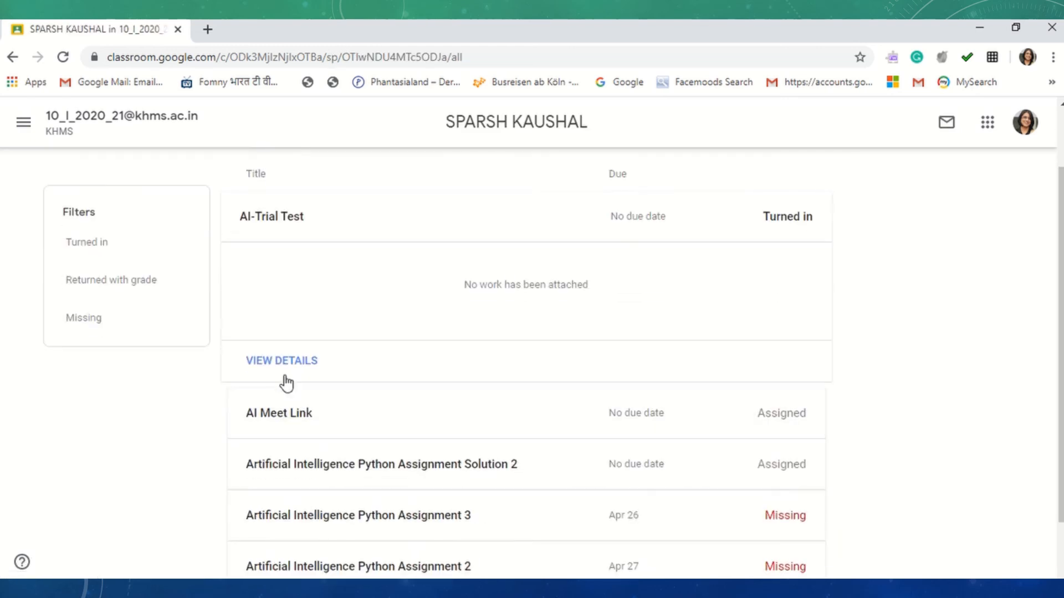
{"action": "left_click", "coordinate": [287, 370]}
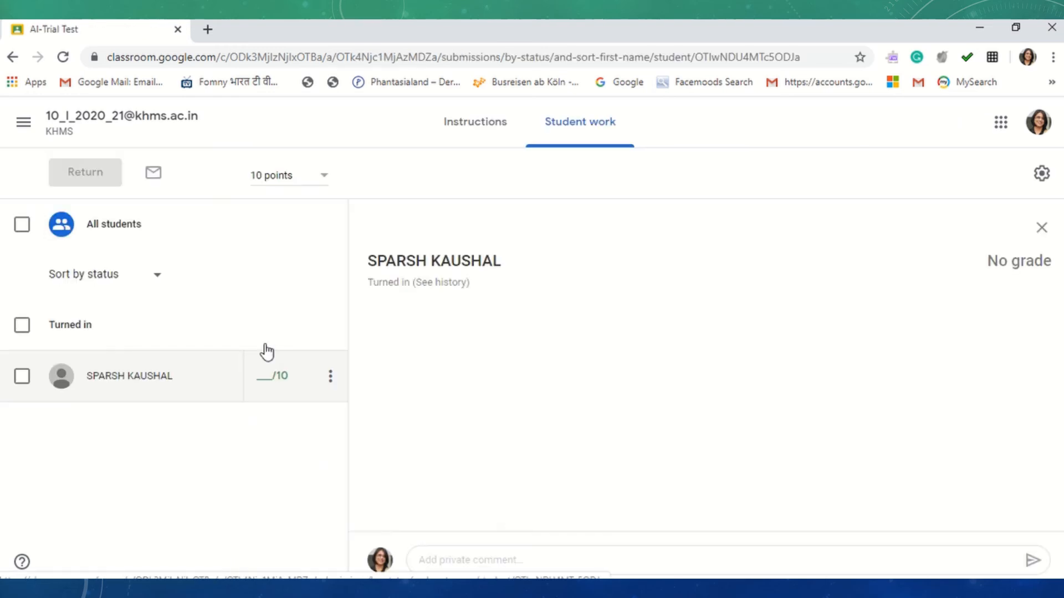
- Return to the AI-Trial Test overview of all students and import the grades from the attached form, confirming the overwrite
{"action": "left_click", "coordinate": [1042, 229]}
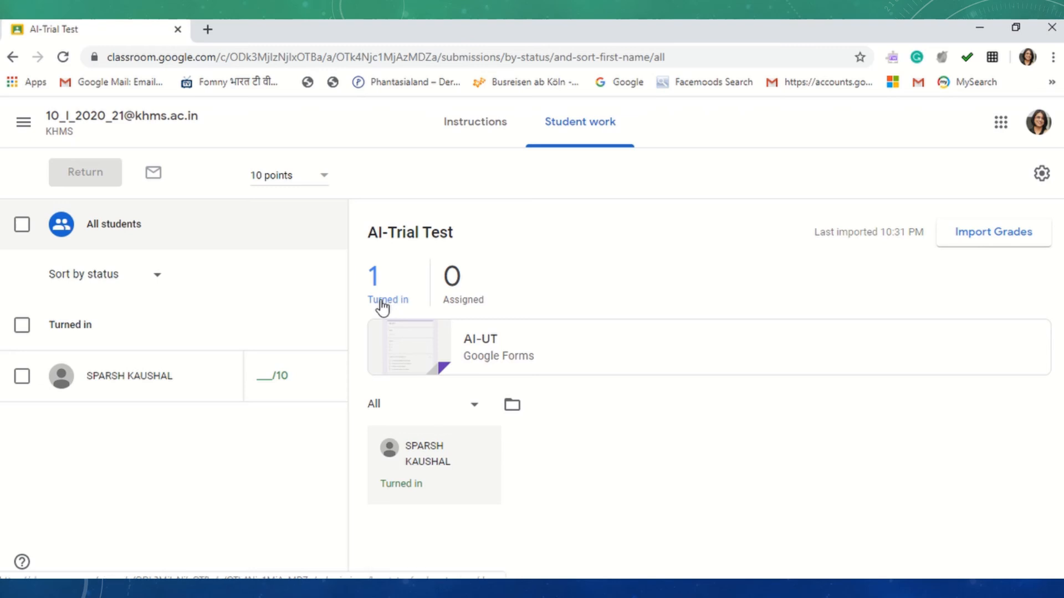
{"action": "left_click", "coordinate": [981, 242]}
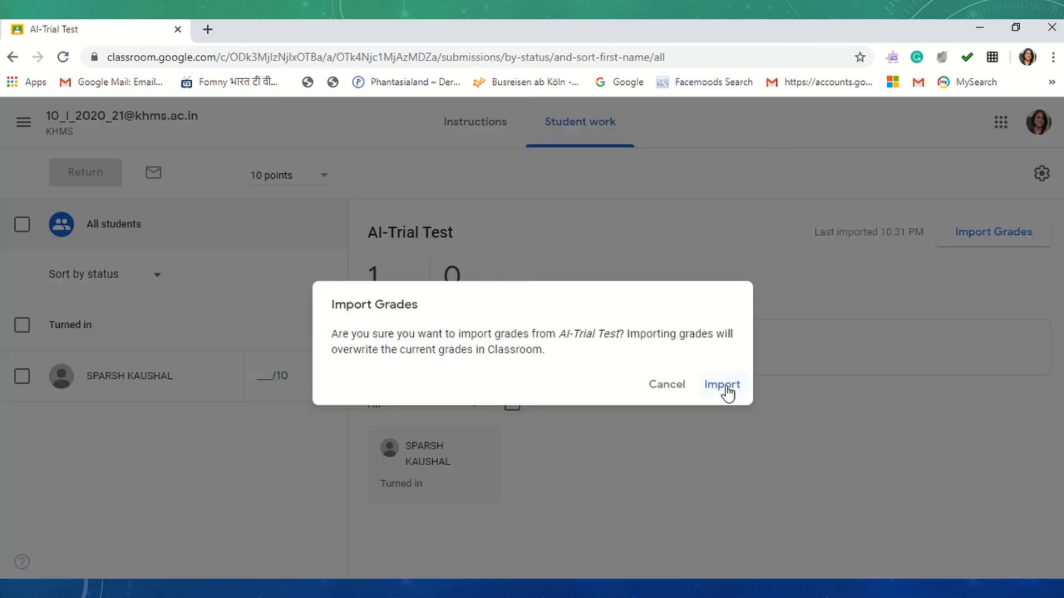
{"action": "left_click", "coordinate": [727, 390]}
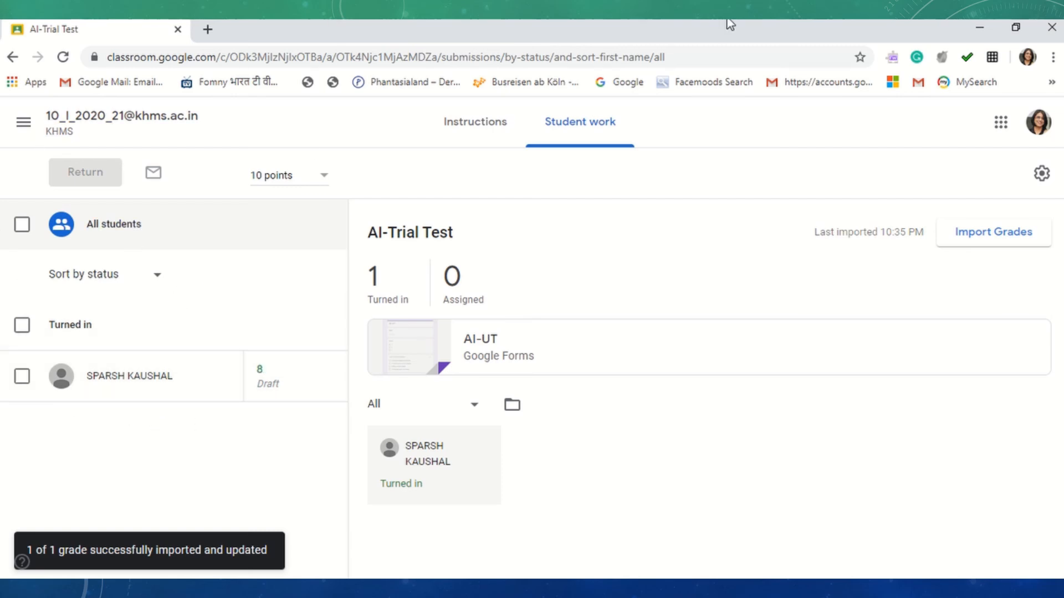
- Open the AI-Trial Test assignment under EXAMINATIONS as the student, dismiss the classwork tip and open the attached AI-UT form
{"action": "mouse_move", "coordinate": [584, 28]}
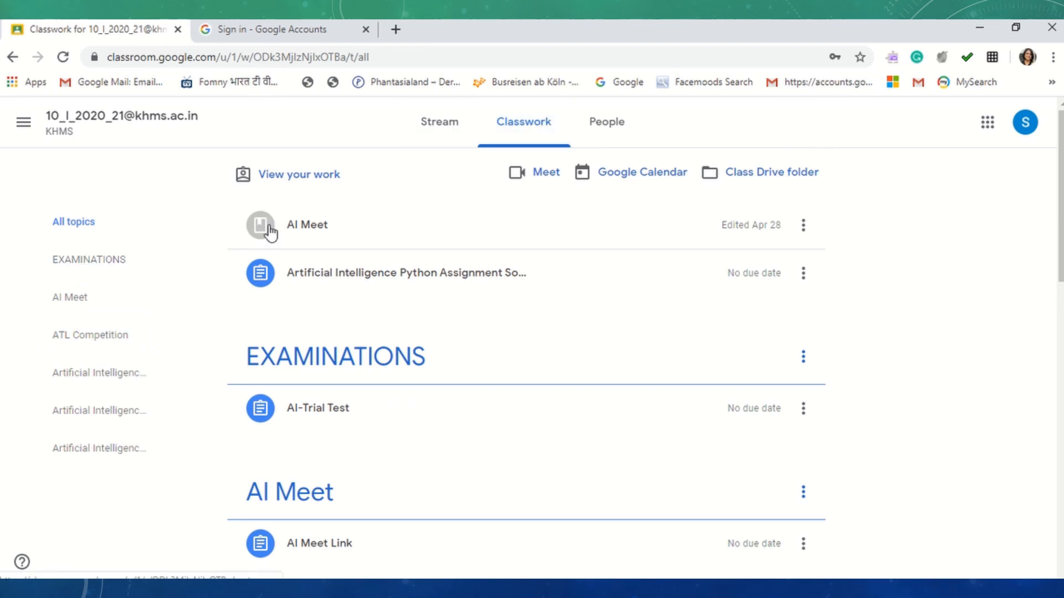
{"action": "left_click", "coordinate": [93, 269]}
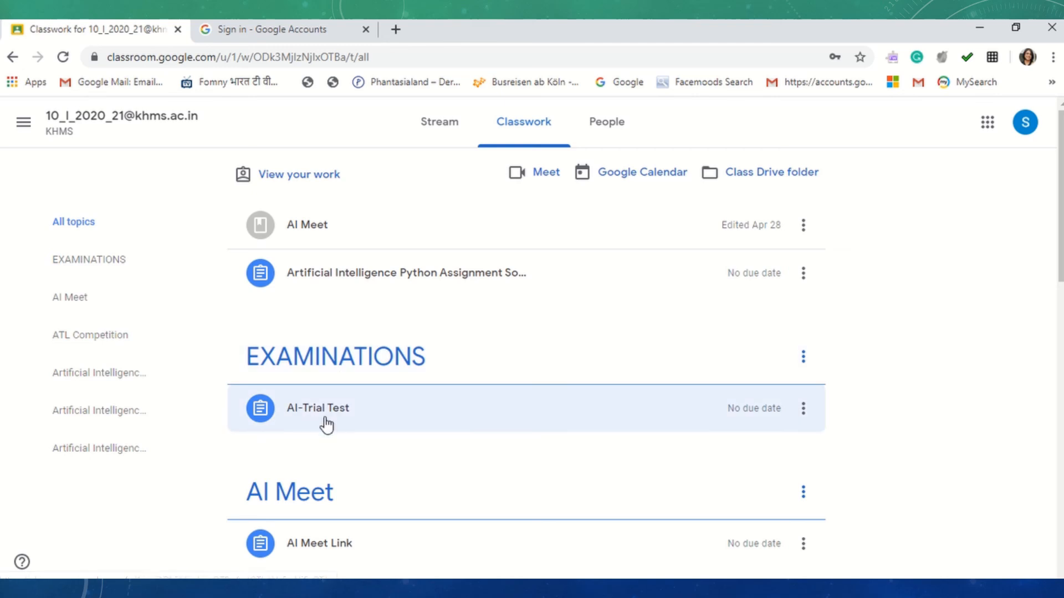
{"action": "left_click", "coordinate": [312, 413]}
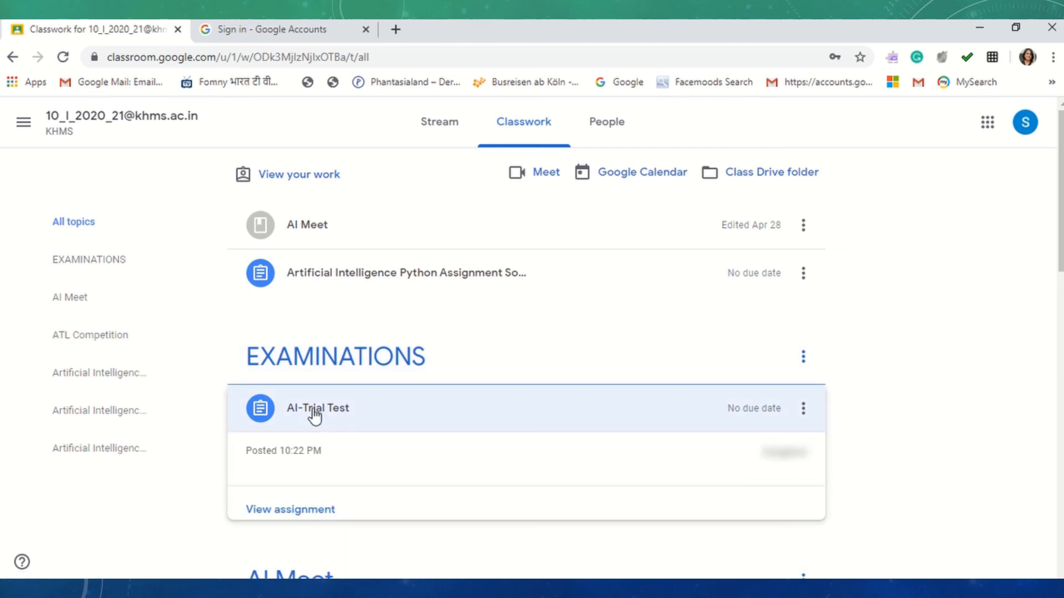
{"action": "left_click", "coordinate": [324, 517]}
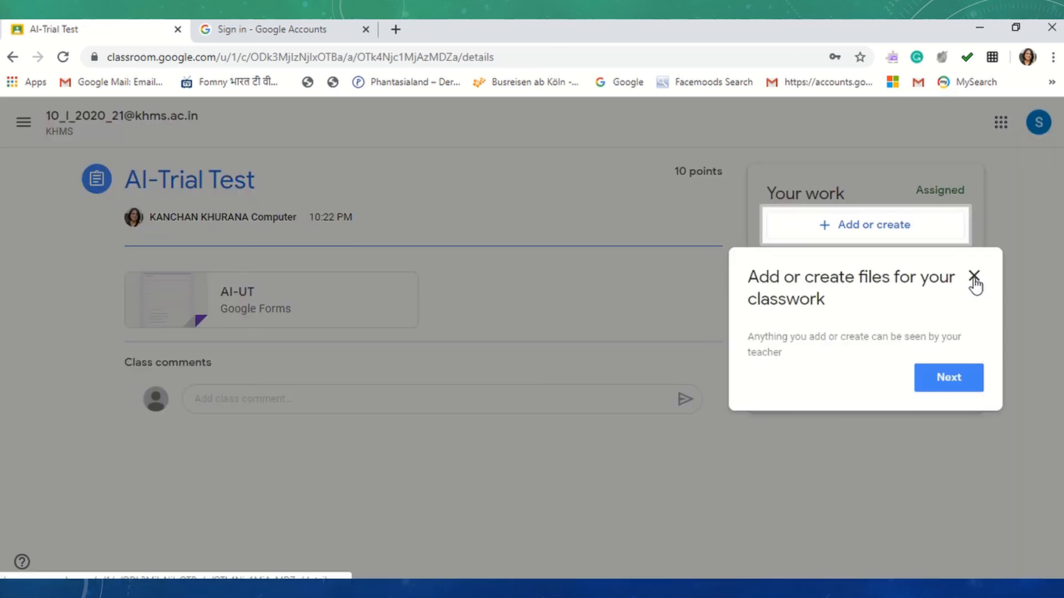
{"action": "left_click", "coordinate": [974, 280]}
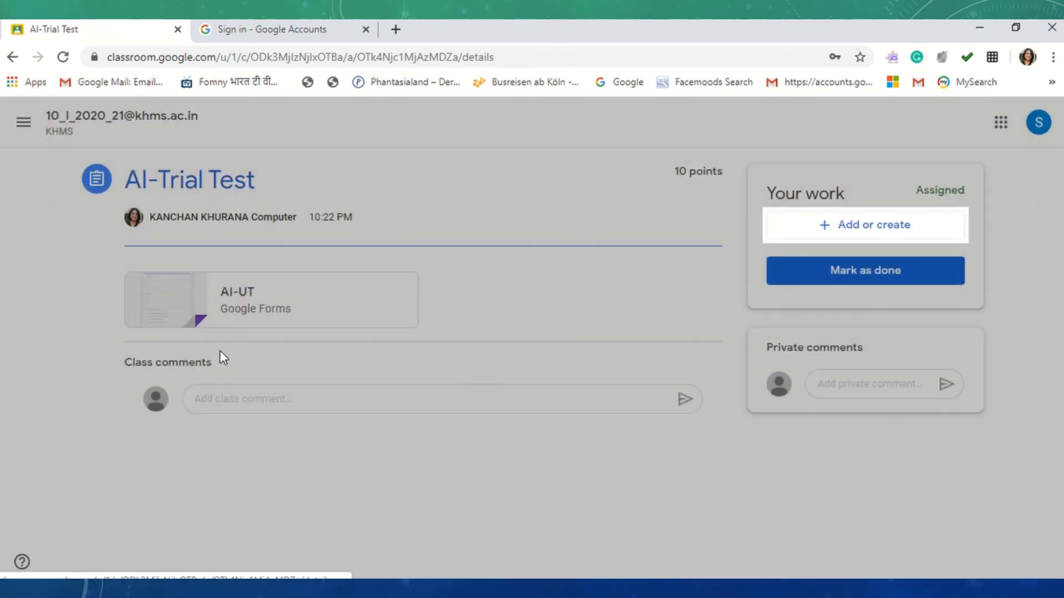
{"action": "left_click", "coordinate": [241, 302]}
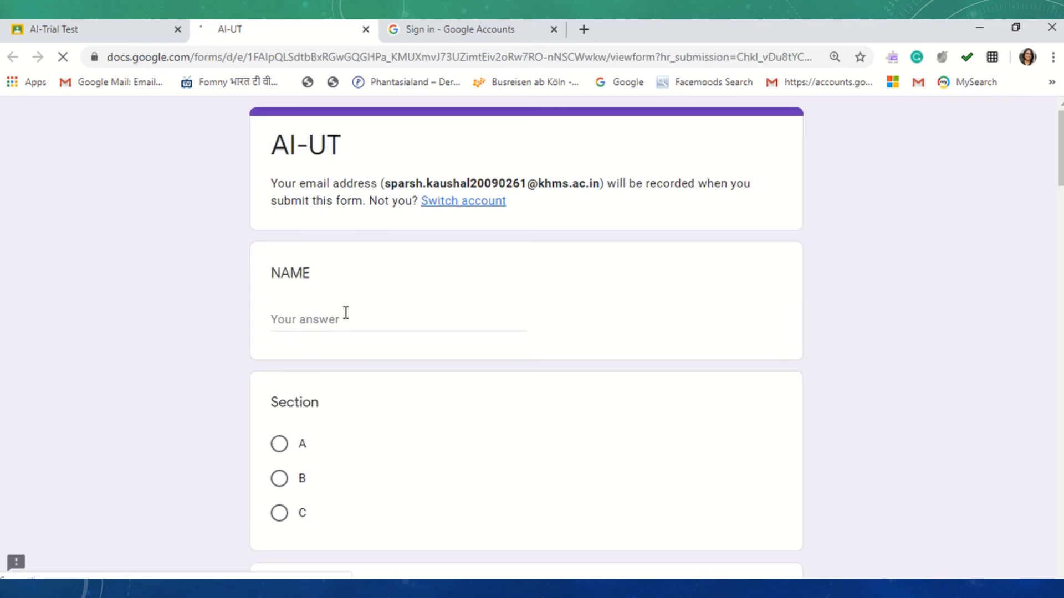
- Enter the student's first name as the NAME answer with the On-Screen Keyboard, and move the keyboard out of the way
{"action": "left_click", "coordinate": [341, 325]}
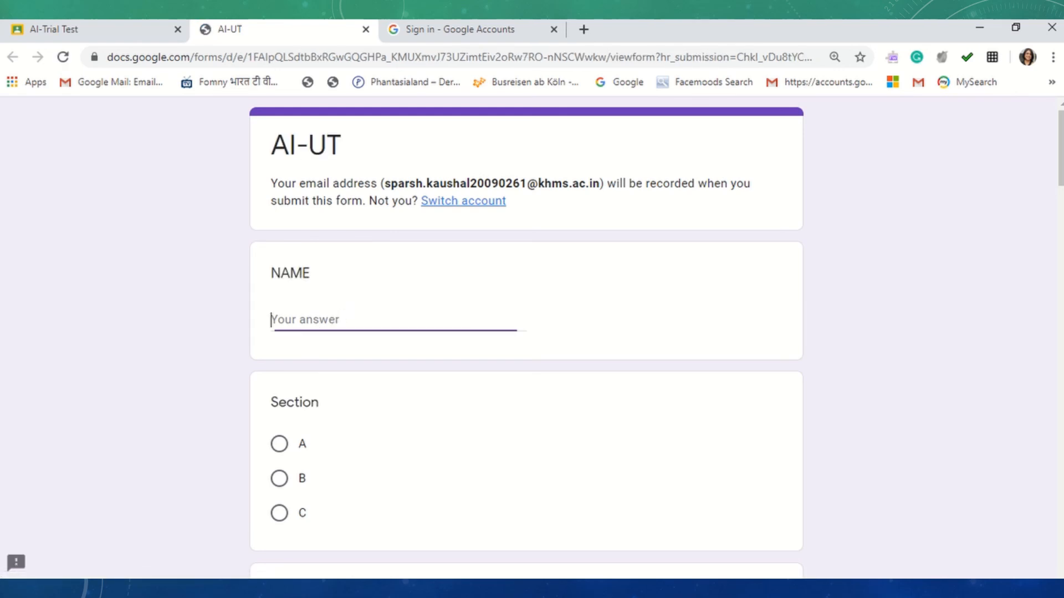
{"action": "key", "text": "ctrl+super+o"}
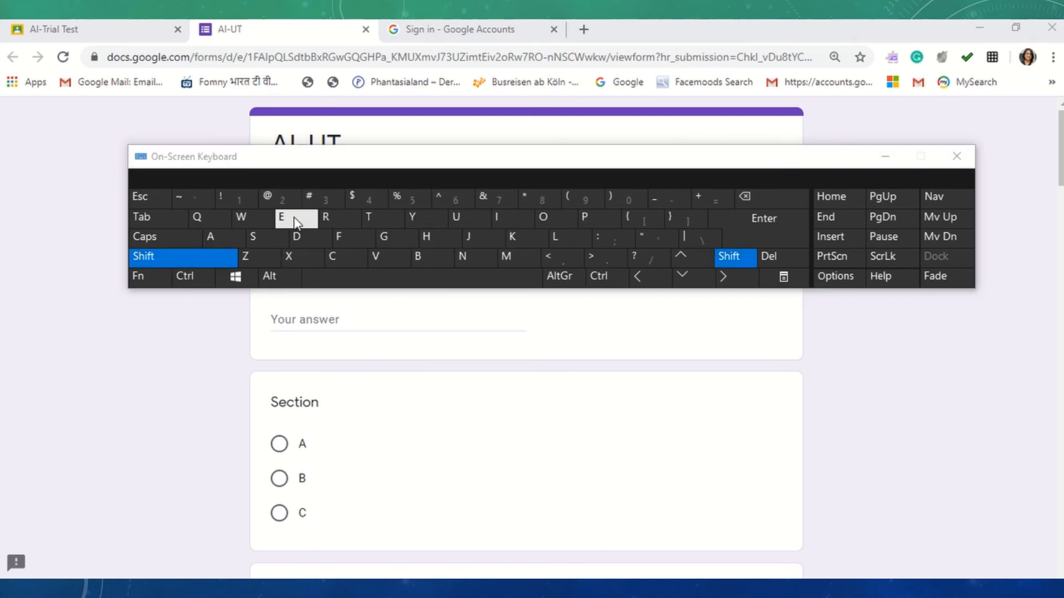
{"action": "left_click_drag", "start_coordinate": [383, 165], "coordinate": [370, 391]}
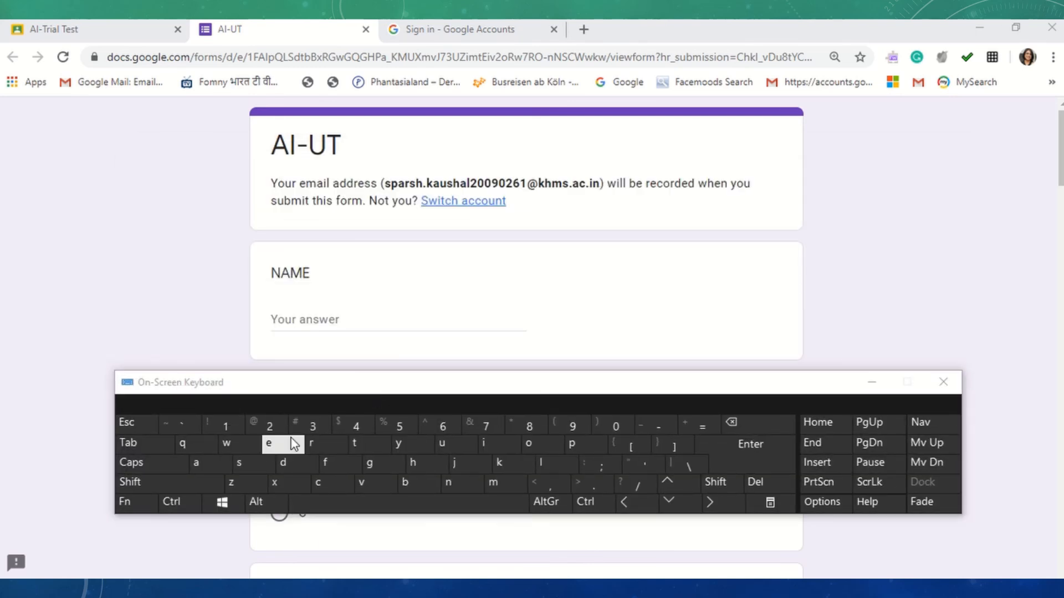
{"action": "left_click", "coordinate": [308, 309]}
{"action": "left_click", "coordinate": [309, 312]}
{"action": "left_click", "coordinate": [216, 482]}
{"action": "left_click", "coordinate": [235, 469]}
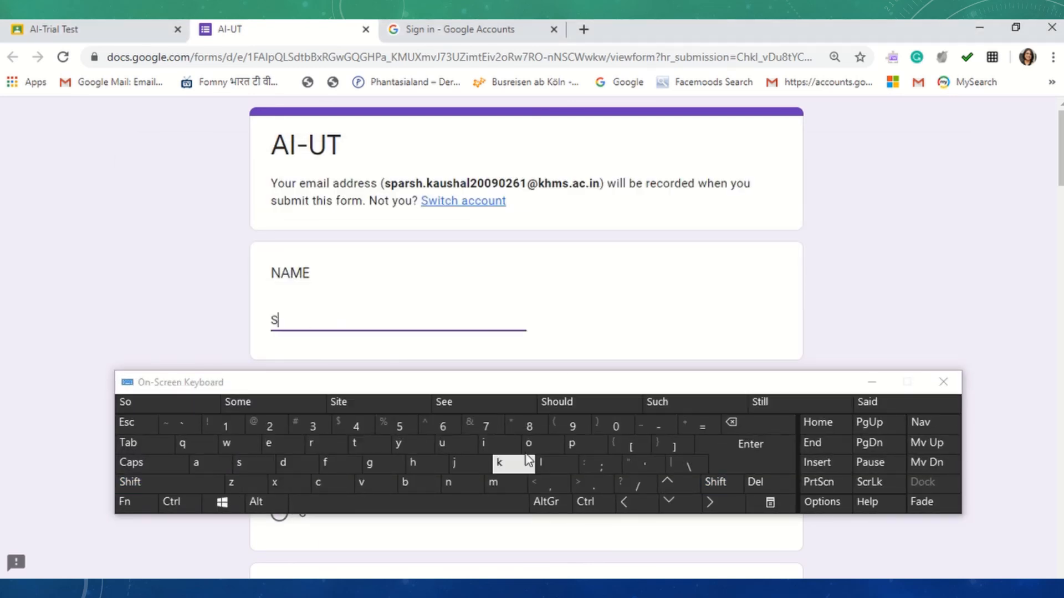
{"action": "left_click", "coordinate": [574, 443]}
{"action": "left_click", "coordinate": [198, 466]}
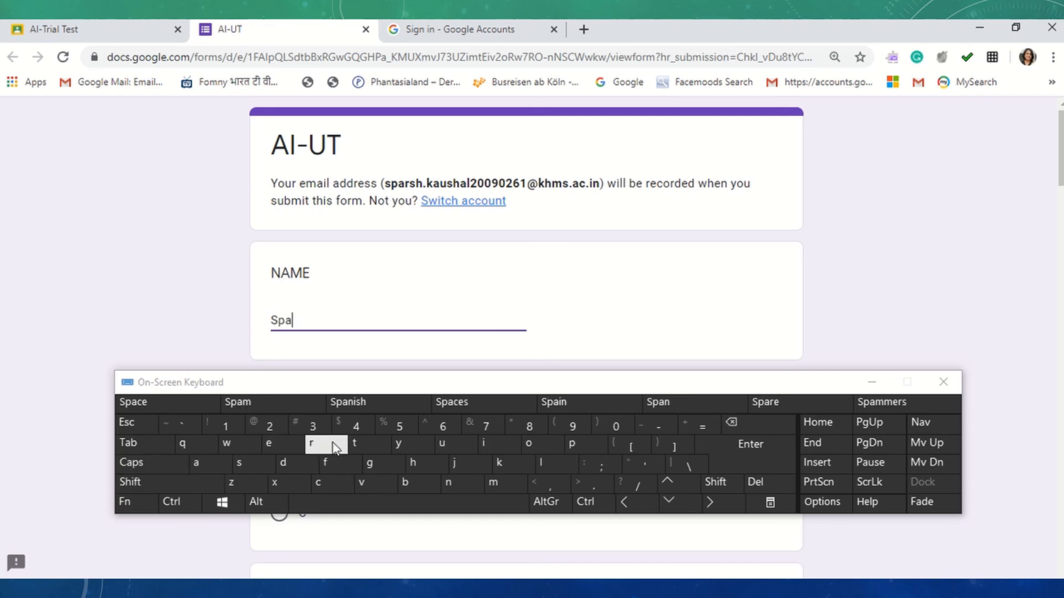
{"action": "left_click", "coordinate": [314, 445]}
{"action": "left_click", "coordinate": [245, 469]}
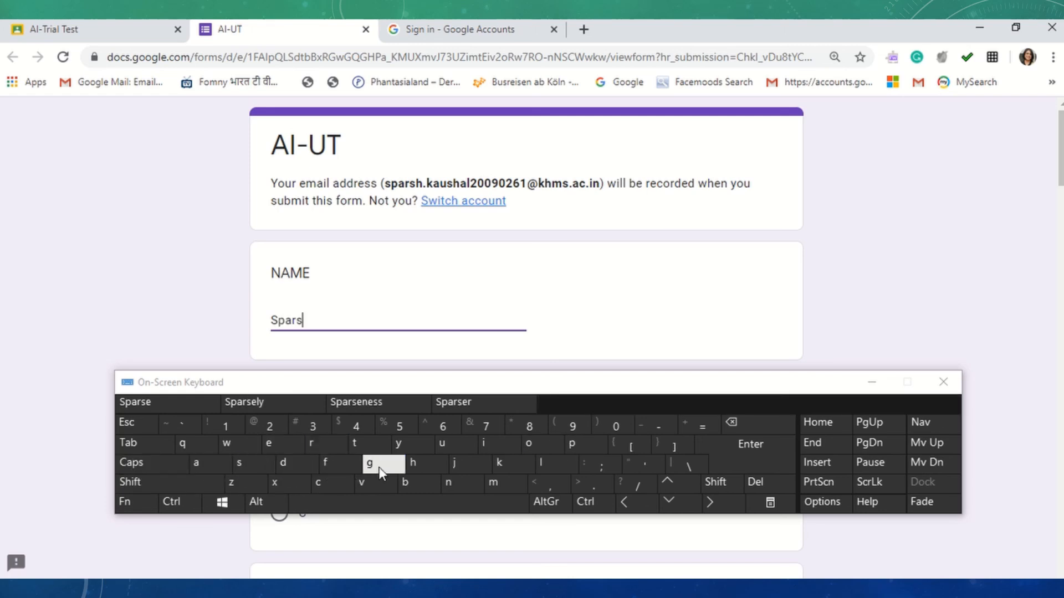
{"action": "left_click", "coordinate": [412, 464]}
{"action": "left_click_drag", "start_coordinate": [488, 392], "coordinate": [441, 596]}
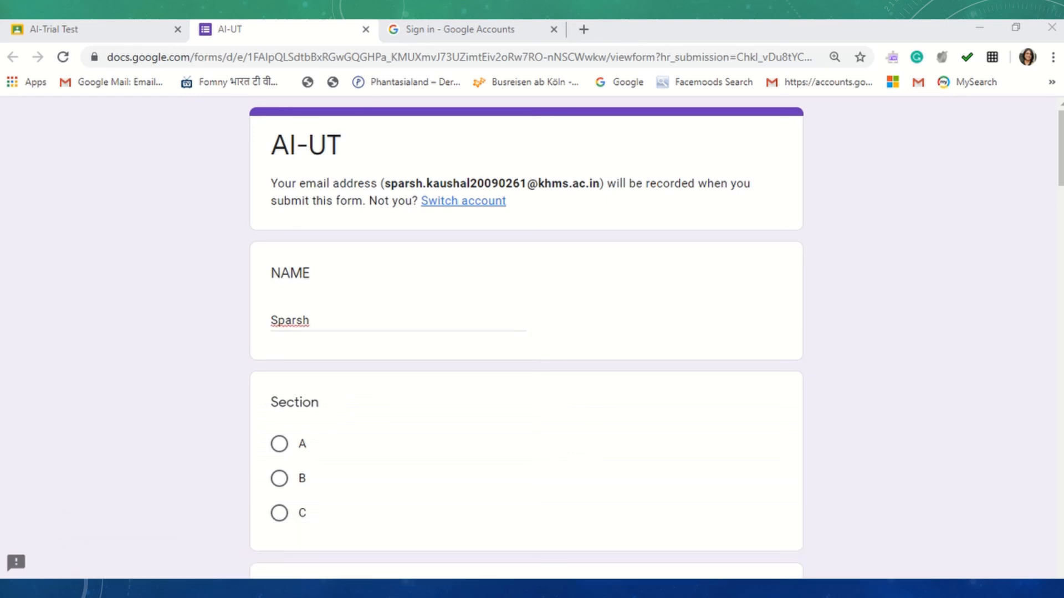
- Choose section C and answer questions 1 to 4 with Making a machine intelligent, The Logic Theorist, John McCarthy and Prototyping
{"action": "left_click", "coordinate": [283, 515]}
{"action": "scroll", "coordinate": [623, 449], "scroll_direction": "down", "scroll_amount": 5}
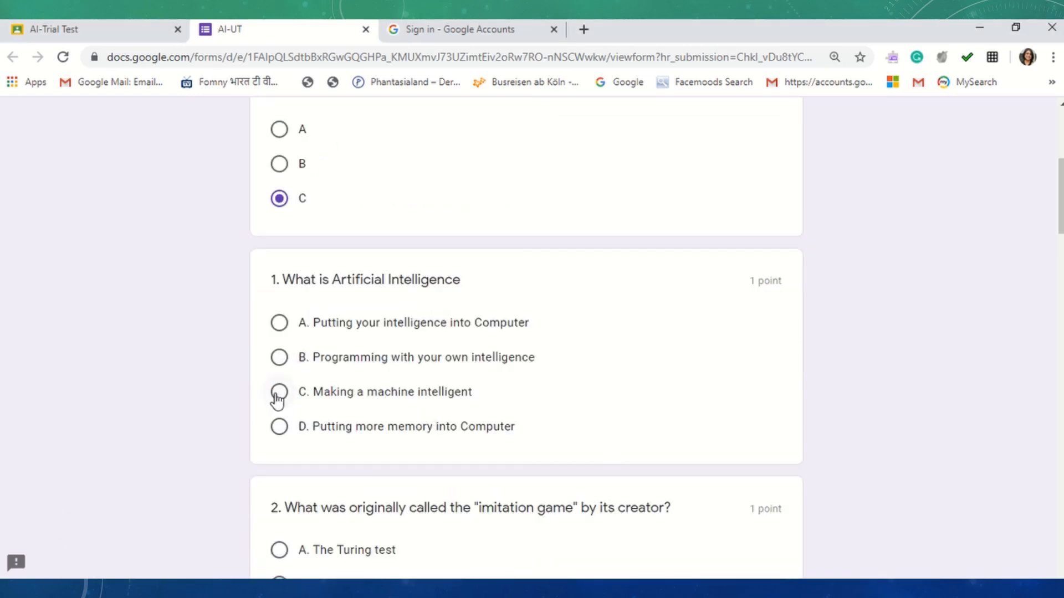
{"action": "left_click", "coordinate": [278, 395]}
{"action": "scroll", "coordinate": [388, 448], "scroll_direction": "down", "scroll_amount": 5}
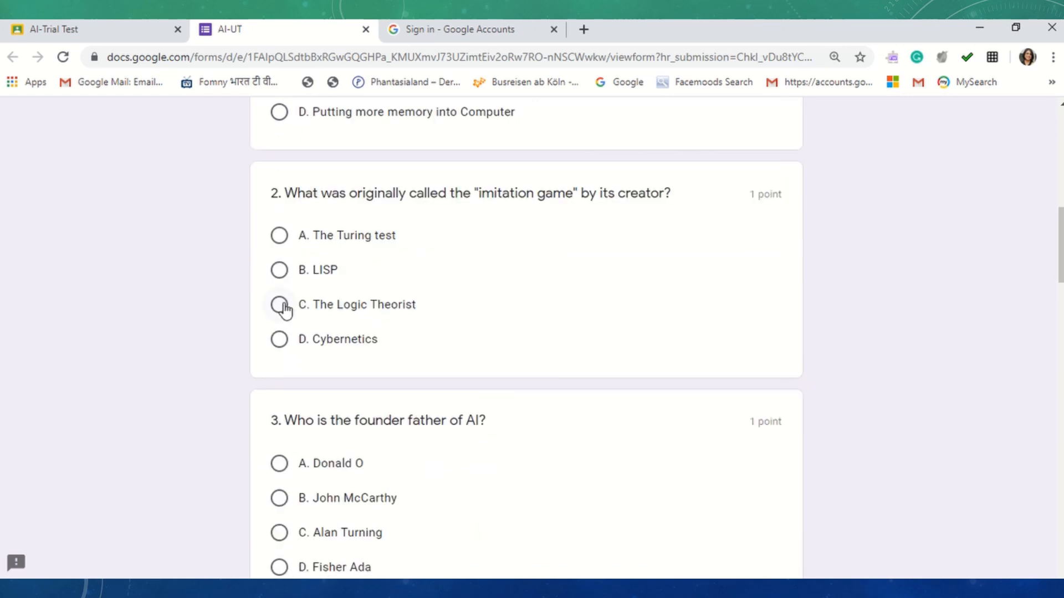
{"action": "left_click", "coordinate": [279, 304]}
{"action": "scroll", "coordinate": [387, 412], "scroll_direction": "down", "scroll_amount": 3}
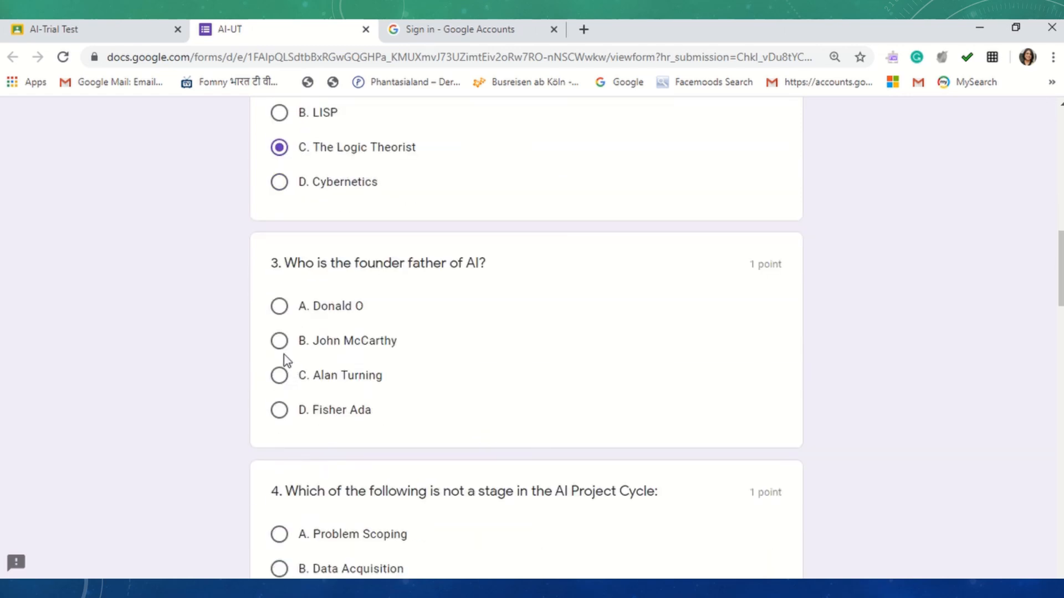
{"action": "left_click", "coordinate": [279, 340]}
{"action": "scroll", "coordinate": [376, 503], "scroll_direction": "down", "scroll_amount": 3}
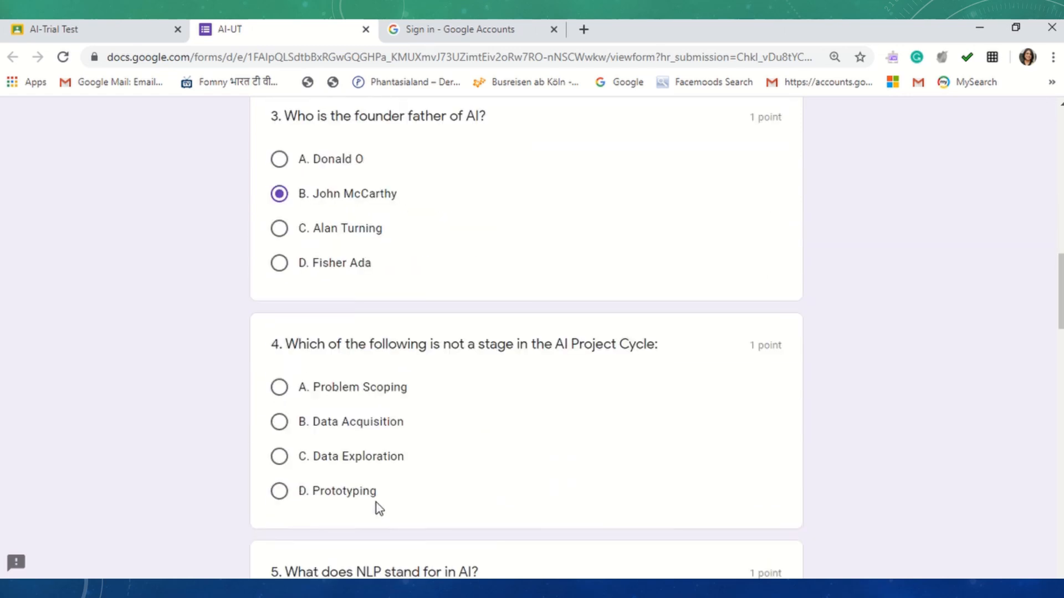
{"action": "left_click", "coordinate": [283, 481]}
- Answer question 5 with Natural Language Processing, question 6 with Chatbot and question 7 with System Mapping
{"action": "scroll", "coordinate": [355, 477], "scroll_direction": "down", "scroll_amount": 6}
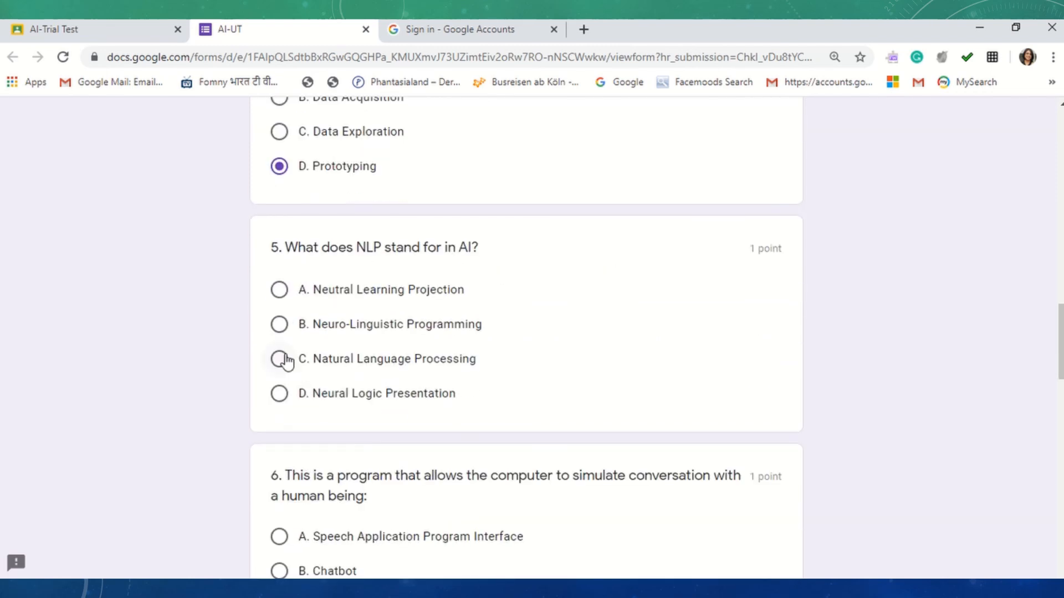
{"action": "left_click", "coordinate": [279, 359]}
{"action": "scroll", "coordinate": [408, 440], "scroll_direction": "down", "scroll_amount": 3}
{"action": "left_click", "coordinate": [280, 415]}
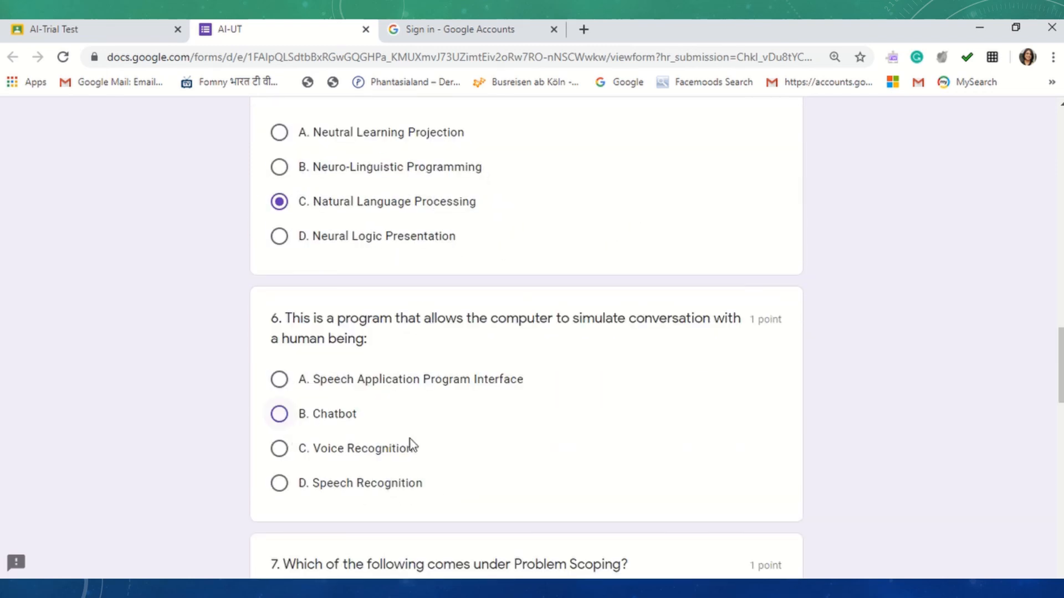
{"action": "scroll", "coordinate": [421, 460], "scroll_direction": "down", "scroll_amount": 6}
{"action": "left_click", "coordinate": [279, 293]}
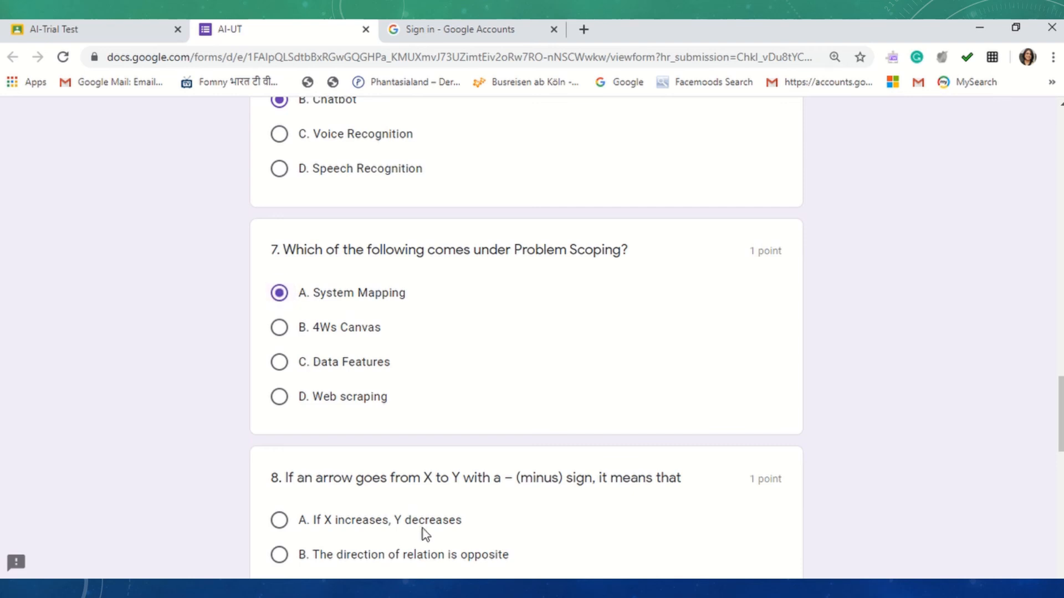
- Answer question 9 with Python and question 10 with Heuristic(ans), and submit the form
{"action": "scroll", "coordinate": [314, 318], "scroll_direction": "down", "scroll_amount": 4}
{"action": "scroll", "coordinate": [363, 407], "scroll_direction": "down", "scroll_amount": 4}
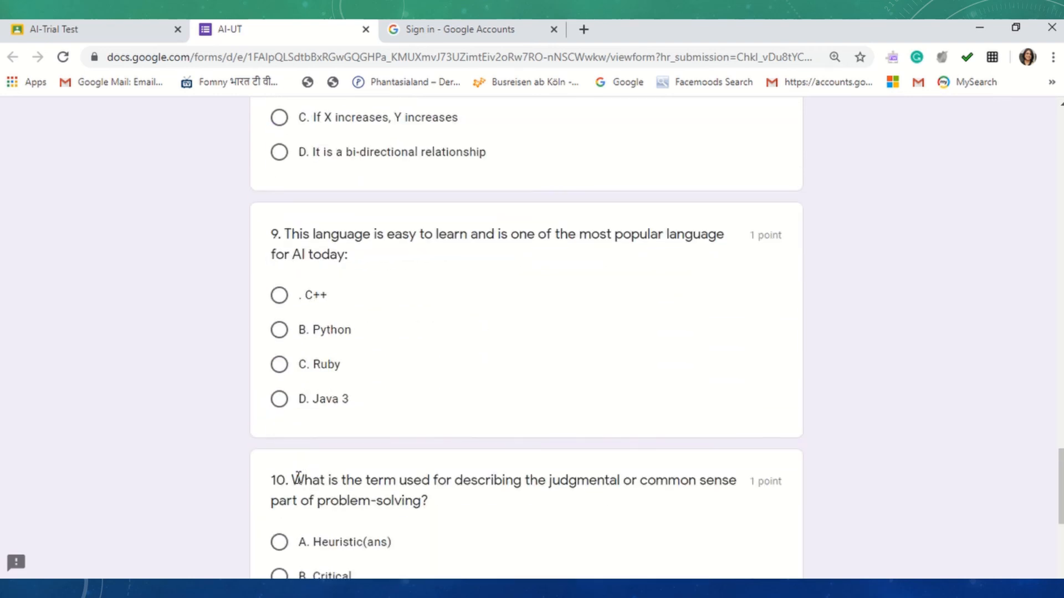
{"action": "left_click", "coordinate": [279, 329]}
{"action": "scroll", "coordinate": [441, 477], "scroll_direction": "down", "scroll_amount": 3}
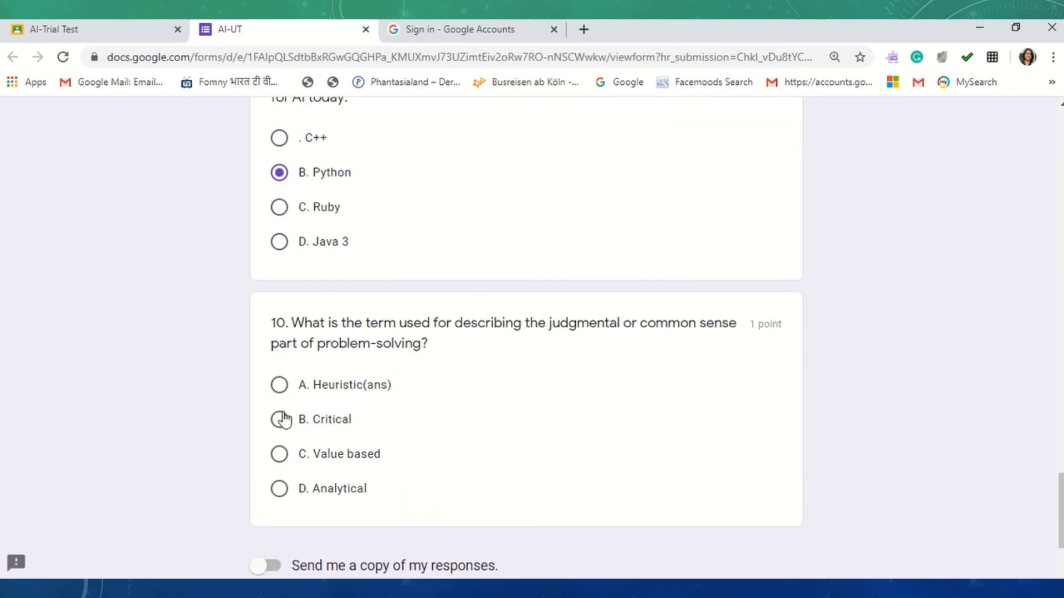
{"action": "left_click", "coordinate": [279, 383]}
{"action": "scroll", "coordinate": [319, 488], "scroll_direction": "down", "scroll_amount": 3}
{"action": "left_click", "coordinate": [312, 450]}
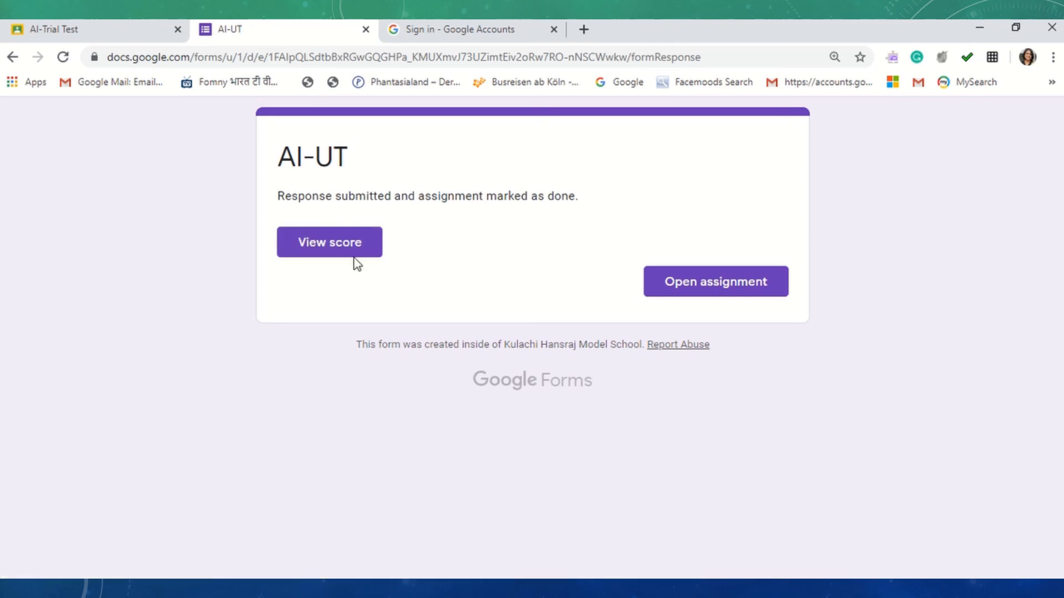
- Open the score of the submitted AI-UT response and check the student's AI-Trial Test status in Classroom
{"action": "left_click", "coordinate": [354, 252]}
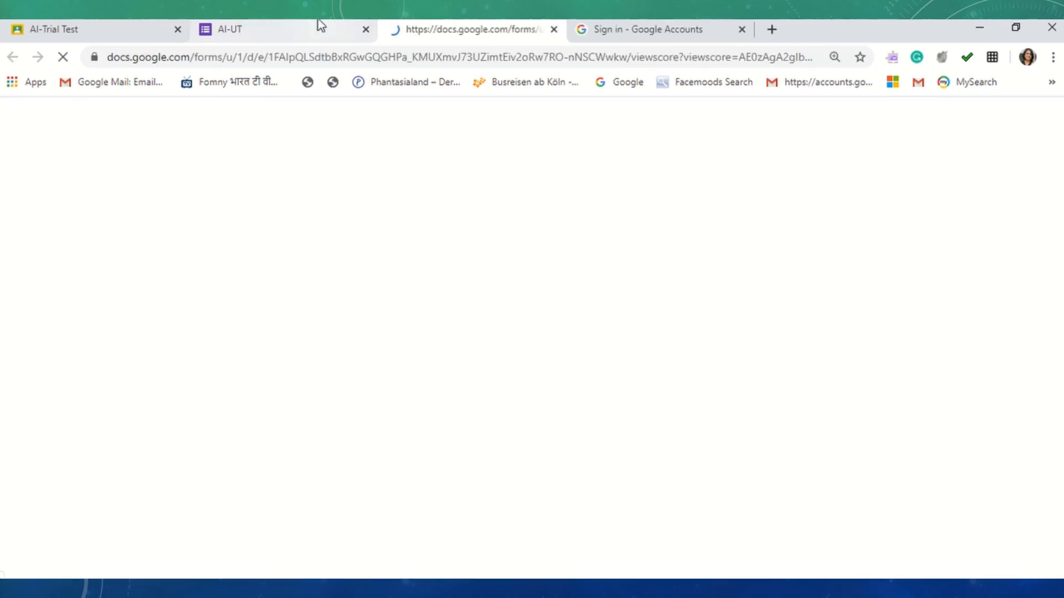
{"action": "left_click", "coordinate": [298, 32]}
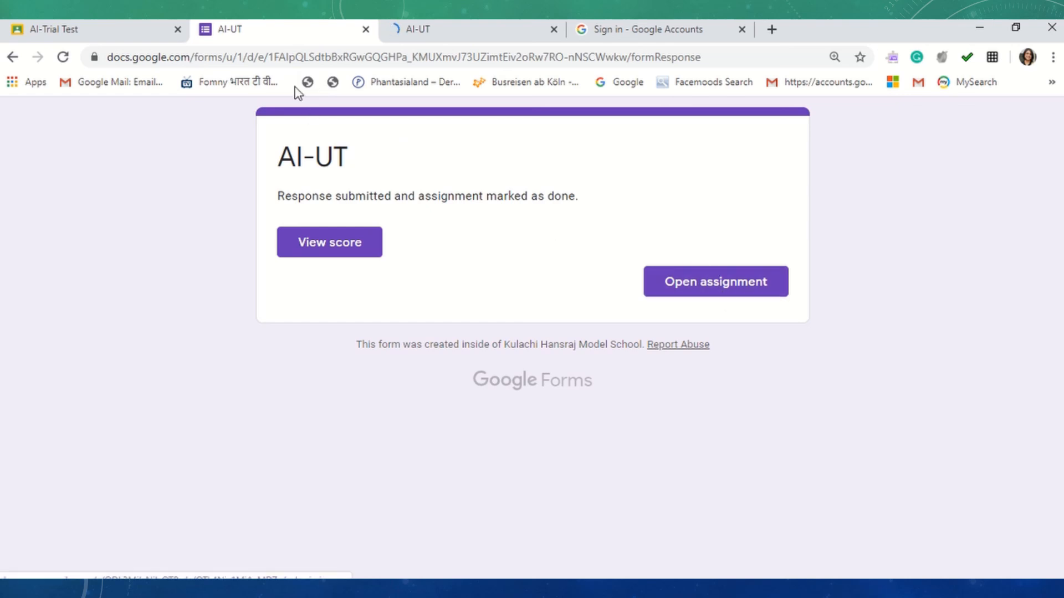
{"action": "left_click", "coordinate": [168, 34]}
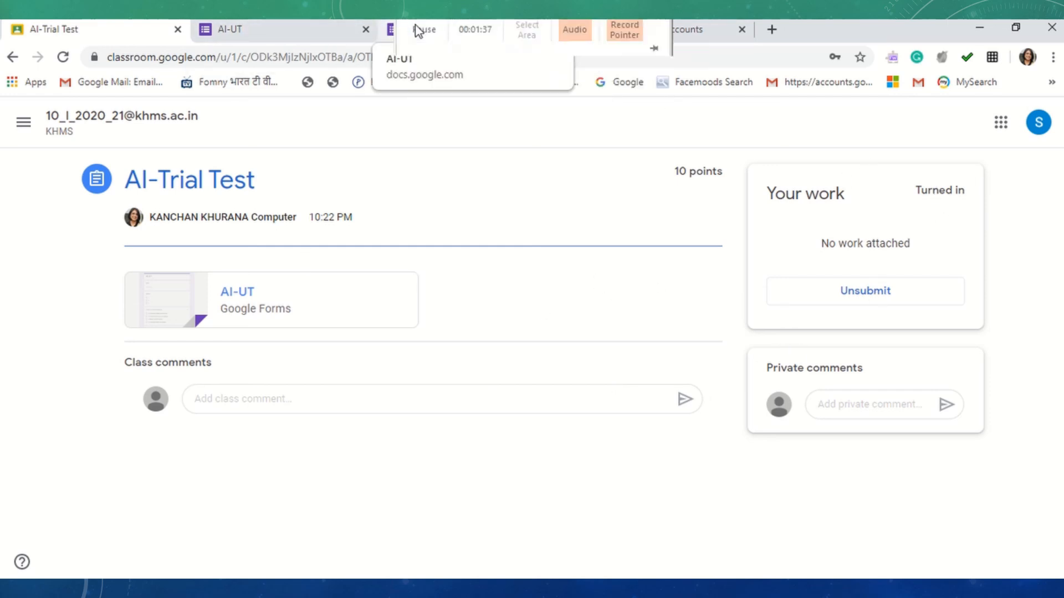
{"action": "left_click", "coordinate": [328, 35]}
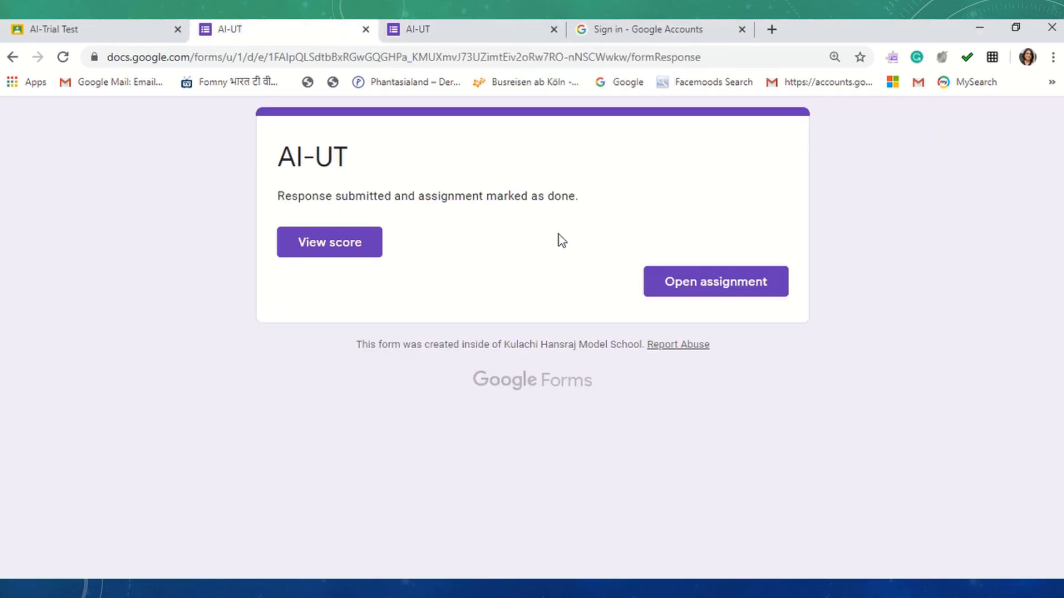
- Open the assignment from the form's confirmation page, close the score page and bring up the teacher's student work view
{"action": "left_click", "coordinate": [704, 286]}
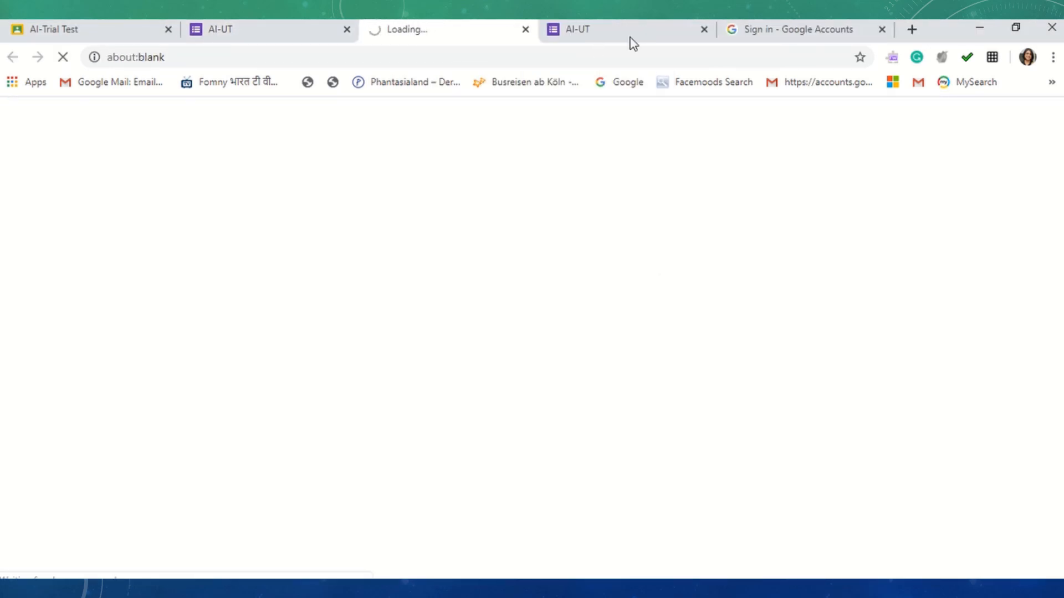
{"action": "left_click", "coordinate": [703, 30]}
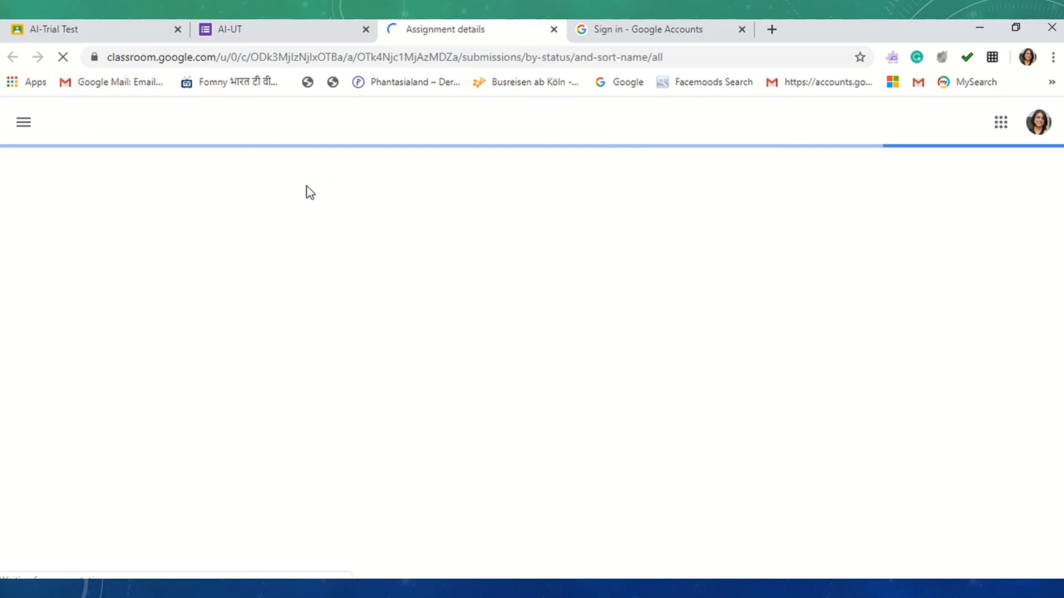
{"action": "left_click", "coordinate": [322, 28]}
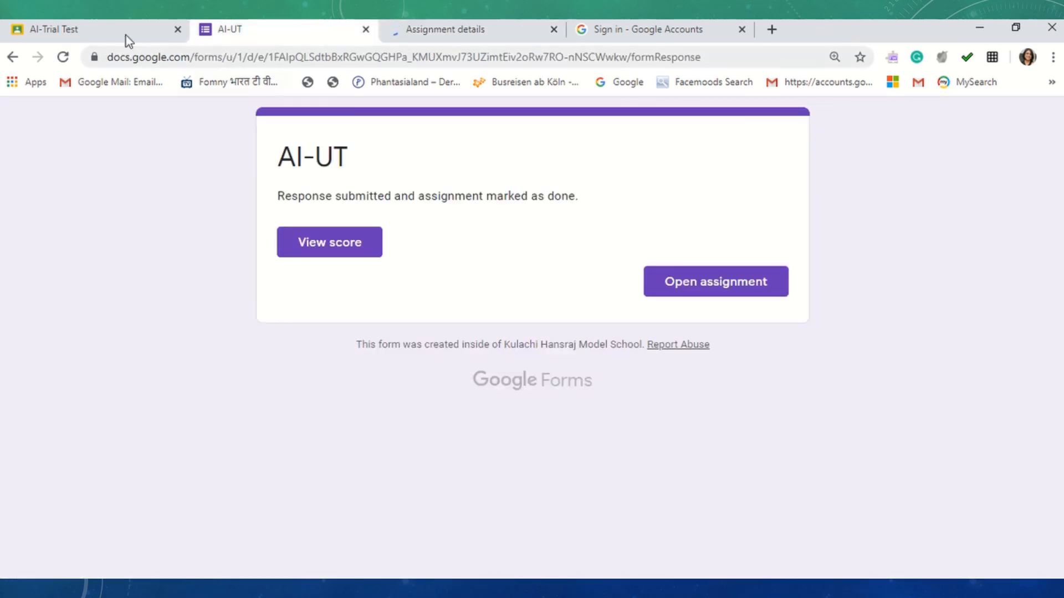
{"action": "left_click", "coordinate": [112, 28]}
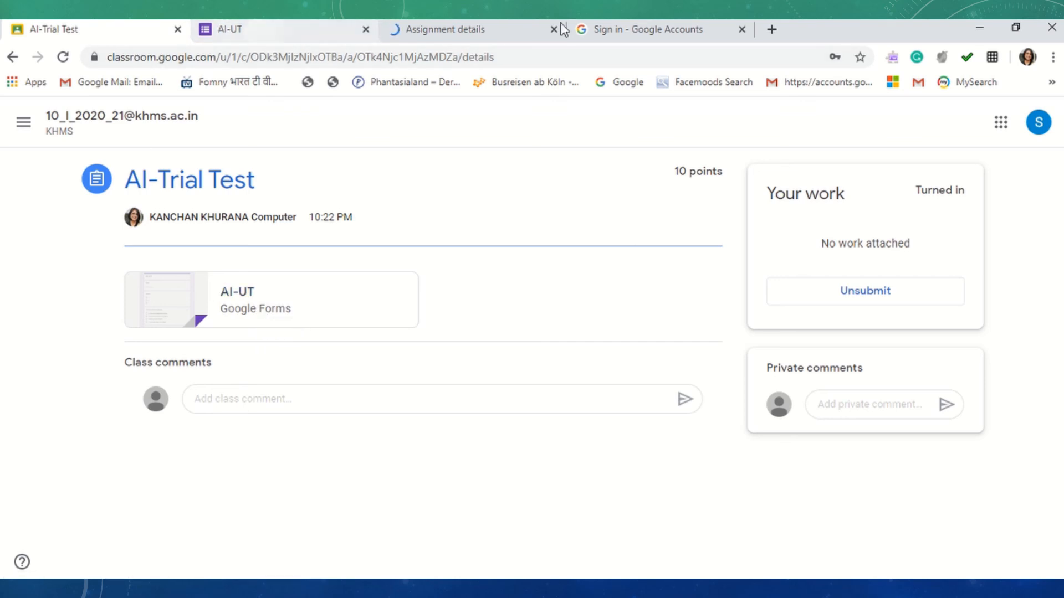
{"action": "left_click", "coordinate": [474, 28]}
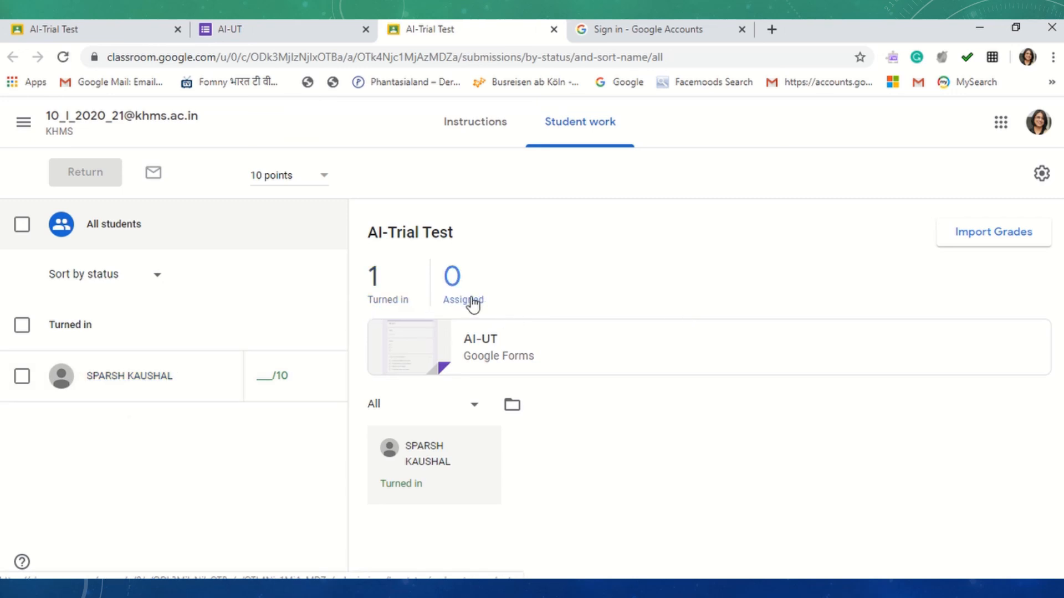
- Import the AI-Trial Test grades, confirming the overwrite, and look at the return option for the student's draft grade
{"action": "left_click", "coordinate": [1002, 242]}
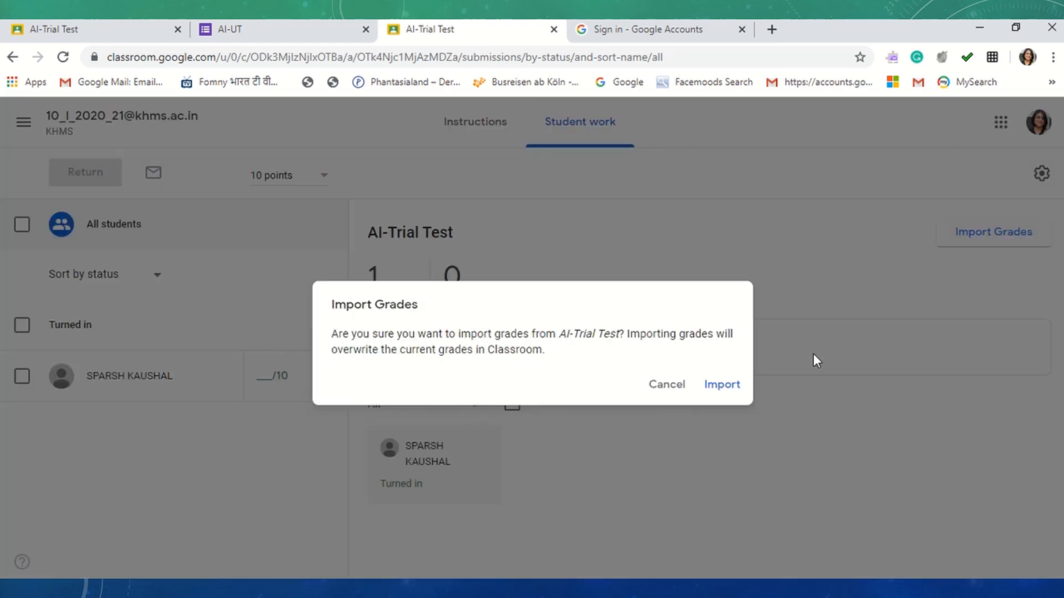
{"action": "left_click", "coordinate": [711, 388]}
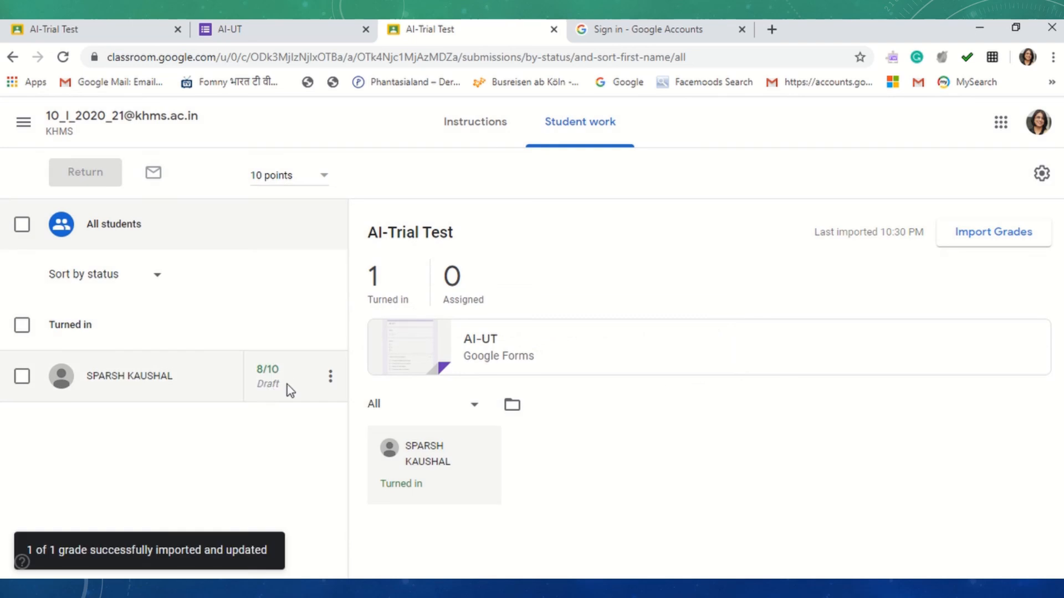
{"action": "left_click", "coordinate": [330, 378]}
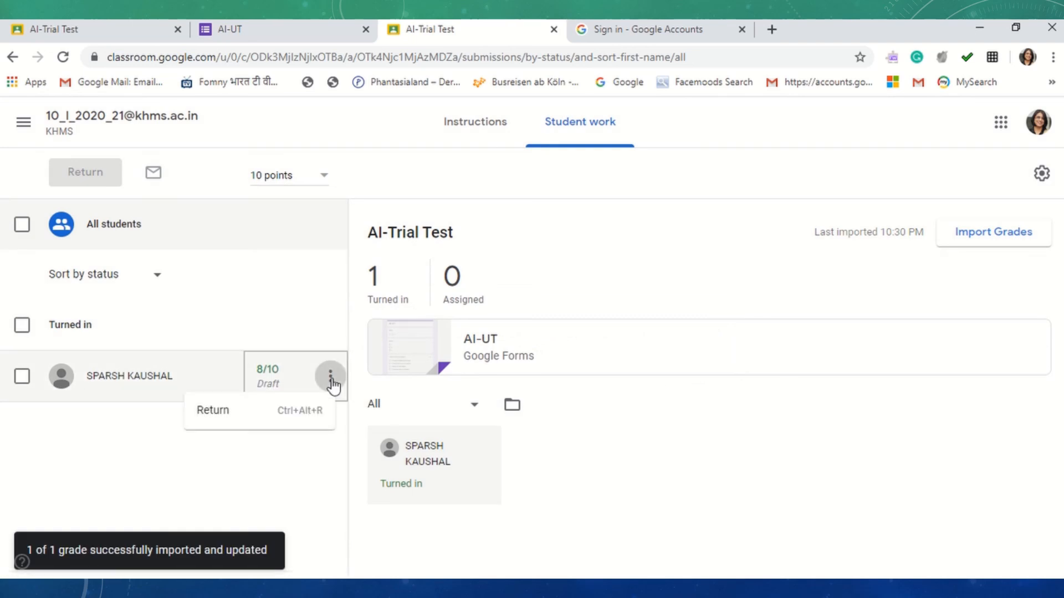
{"action": "left_click", "coordinate": [271, 467]}
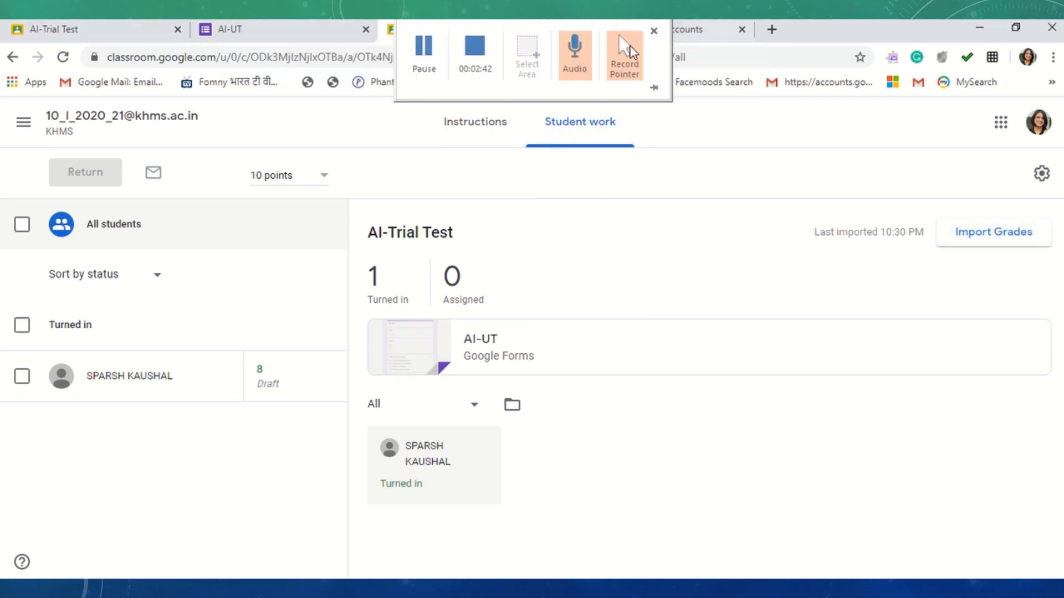
{"action": "left_click", "coordinate": [424, 51]}
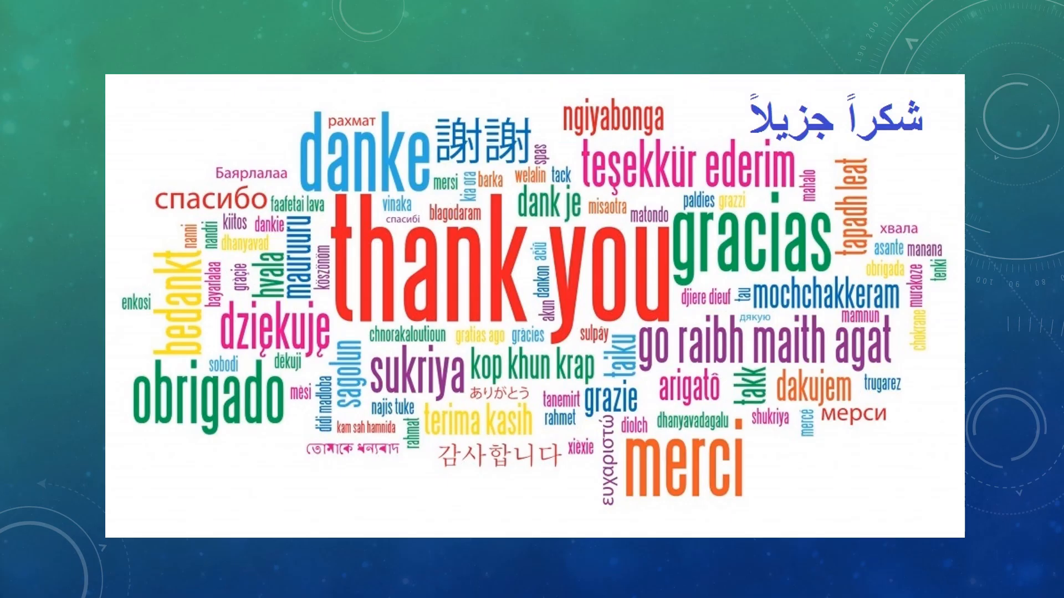